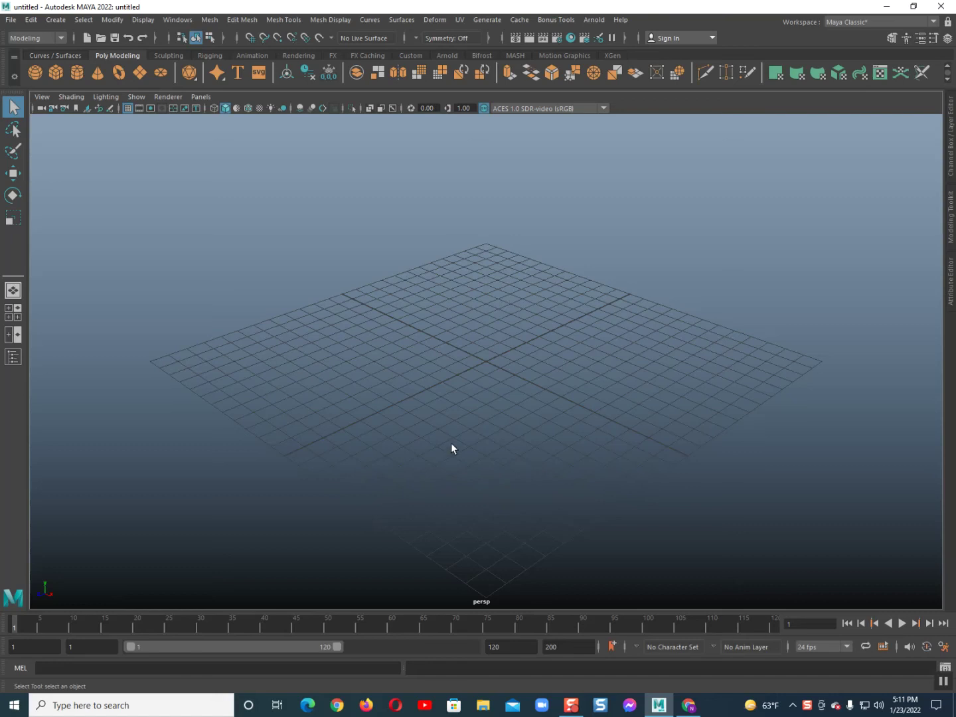
Orbit and zoom around the empty grid of the untitled scene
{"action": "mouse_move", "coordinate": [354, 451]}
{"action": "left_mouse_down", "text": "alt"}
{"action": "mouse_move", "coordinate": [422, 451]}
{"action": "mouse_move", "coordinate": [423, 427]}
{"action": "mouse_move", "coordinate": [418, 446]}
{"action": "mouse_move", "coordinate": [427, 448]}
{"action": "mouse_move", "coordinate": [411, 432]}
{"action": "mouse_move", "coordinate": [444, 436]}
{"action": "mouse_move", "coordinate": [435, 432]}
{"action": "left_mouse_up", "text": "alt"}
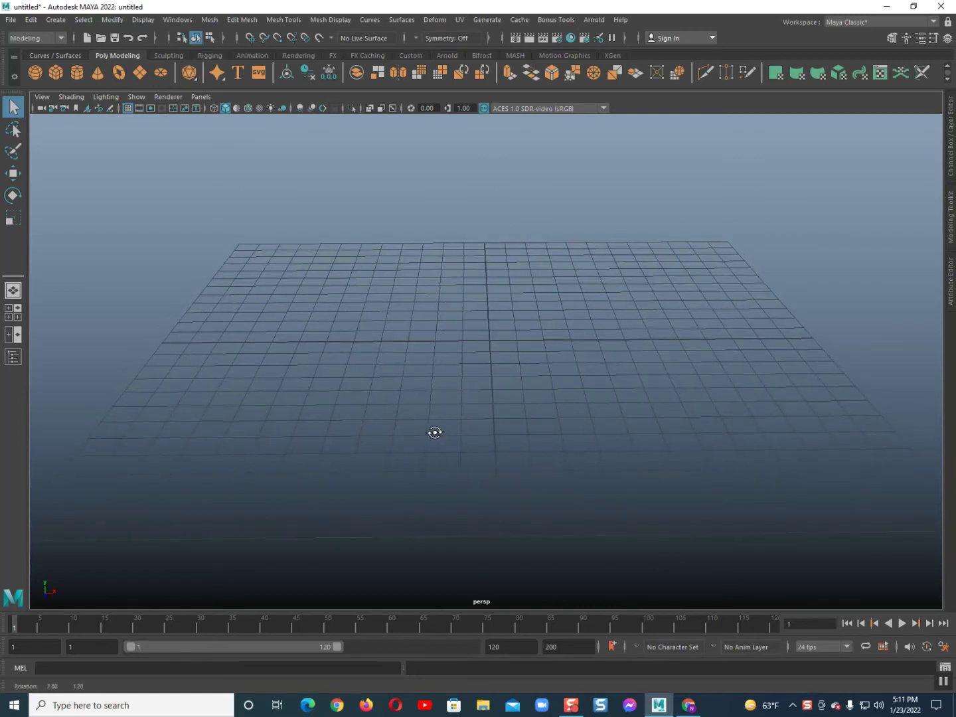
{"action": "scroll", "coordinate": [435, 433], "scroll_direction": "up", "scroll_amount": 1}
{"action": "scroll", "coordinate": [434, 433], "scroll_direction": "up", "scroll_amount": 1}
{"action": "scroll", "coordinate": [435, 431], "scroll_direction": "up", "scroll_amount": 2}
{"action": "right_click_drag", "start_coordinate": [433, 428], "coordinate": [348, 411], "text": "alt"}
{"action": "scroll", "coordinate": [355, 419], "scroll_direction": "up", "scroll_amount": 1}
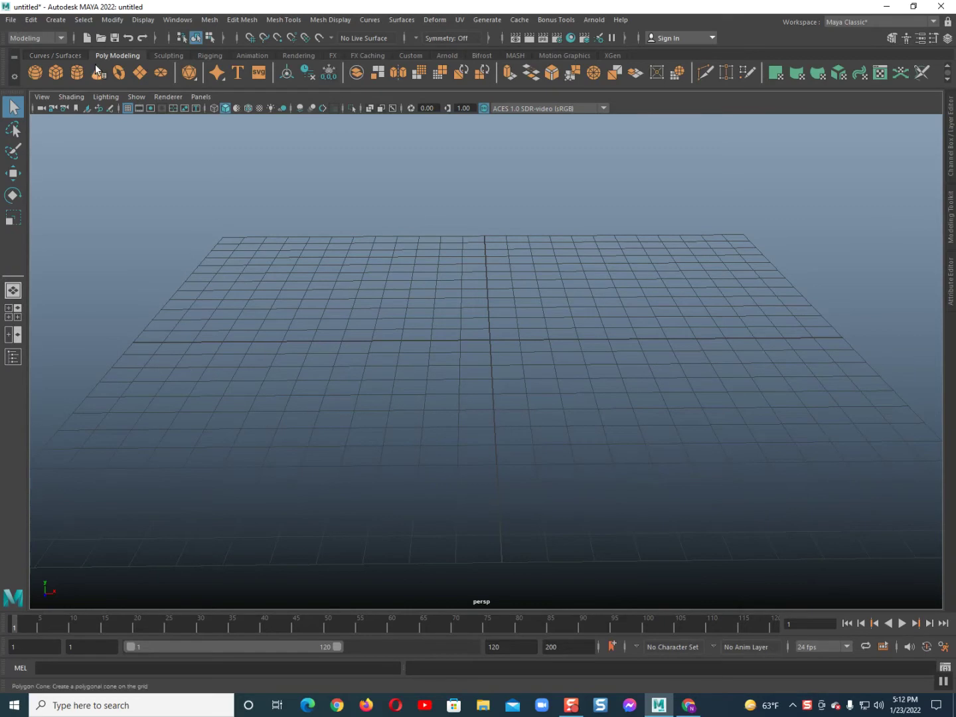
Start Open Scene and browse to the E:\maya project folder
{"action": "left_click", "coordinate": [17, 22]}
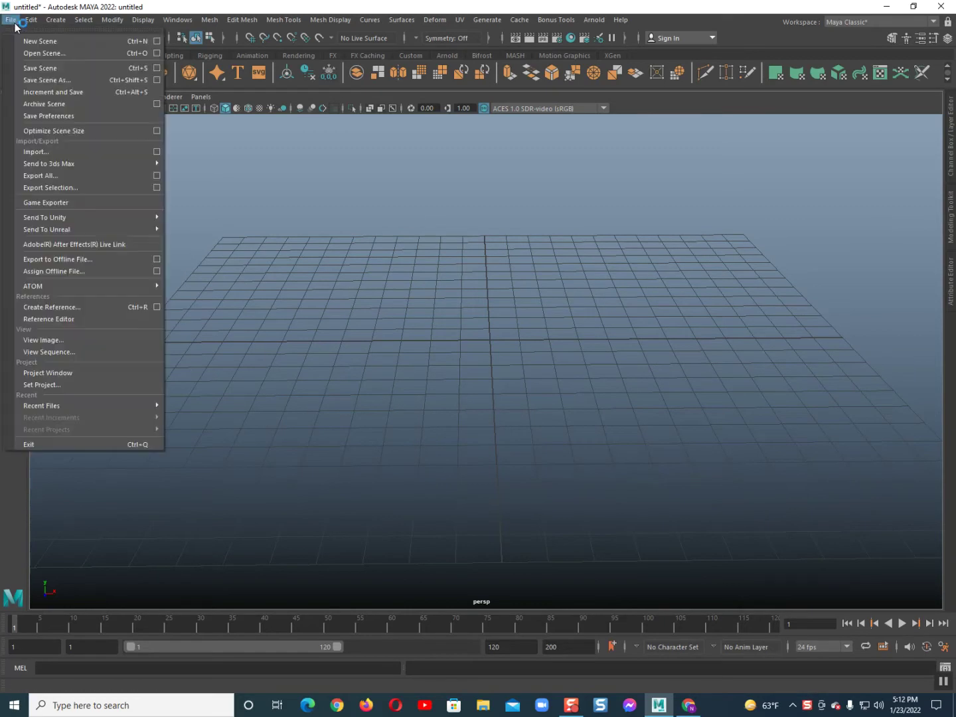
{"action": "left_click", "coordinate": [34, 51]}
{"action": "left_click", "coordinate": [273, 187]}
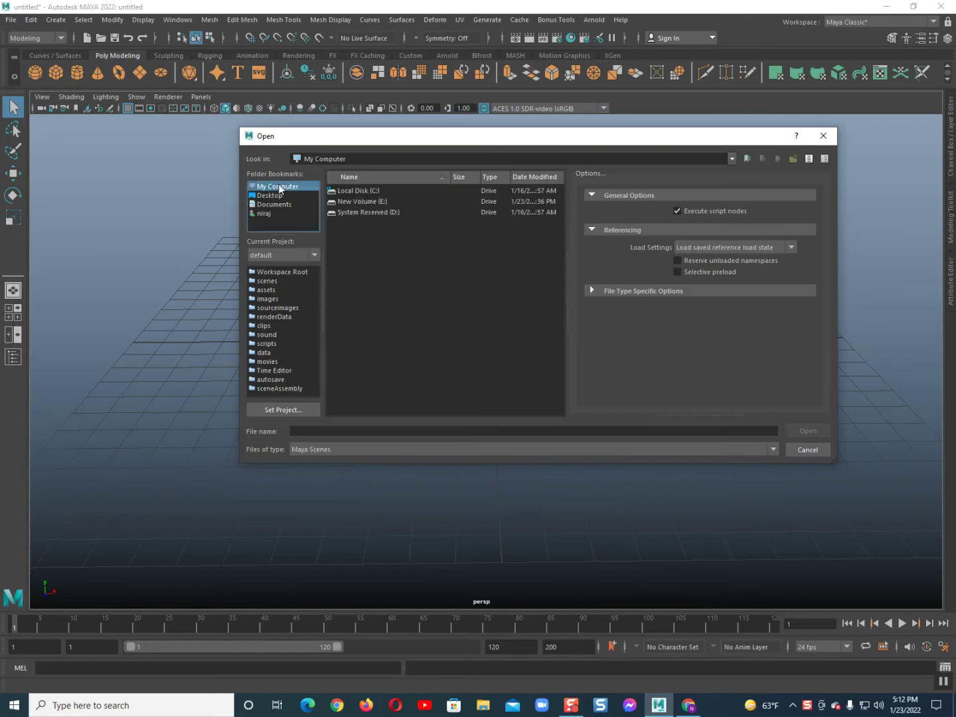
{"action": "double_click", "coordinate": [381, 200]}
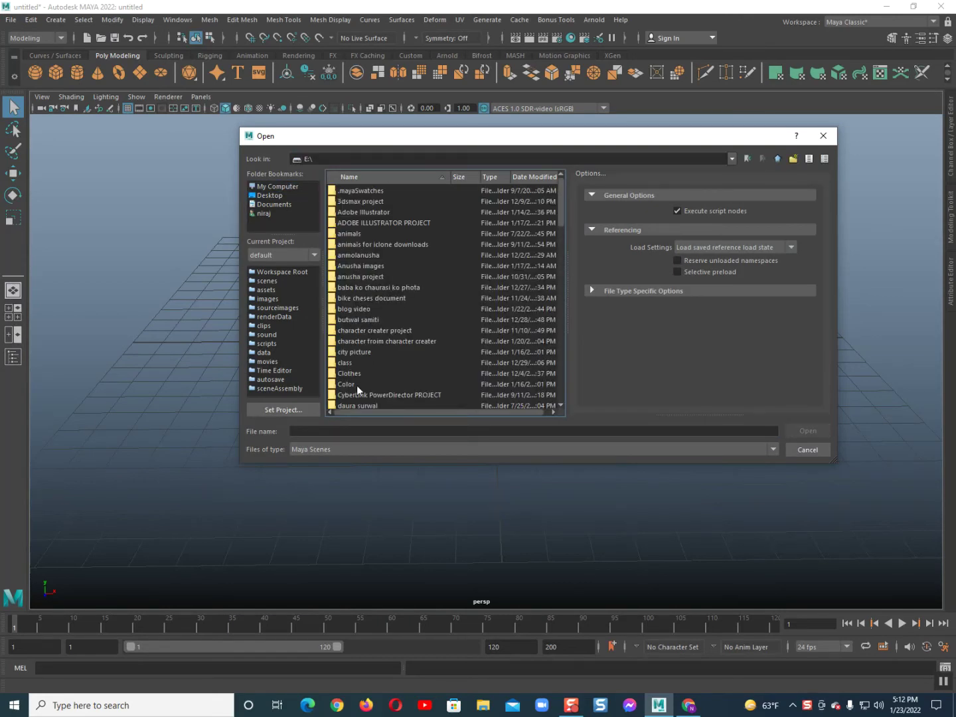
{"action": "scroll", "coordinate": [357, 387], "scroll_direction": "down", "scroll_amount": 4}
{"action": "scroll", "coordinate": [356, 386], "scroll_direction": "down", "scroll_amount": 2}
{"action": "left_click", "coordinate": [350, 341]}
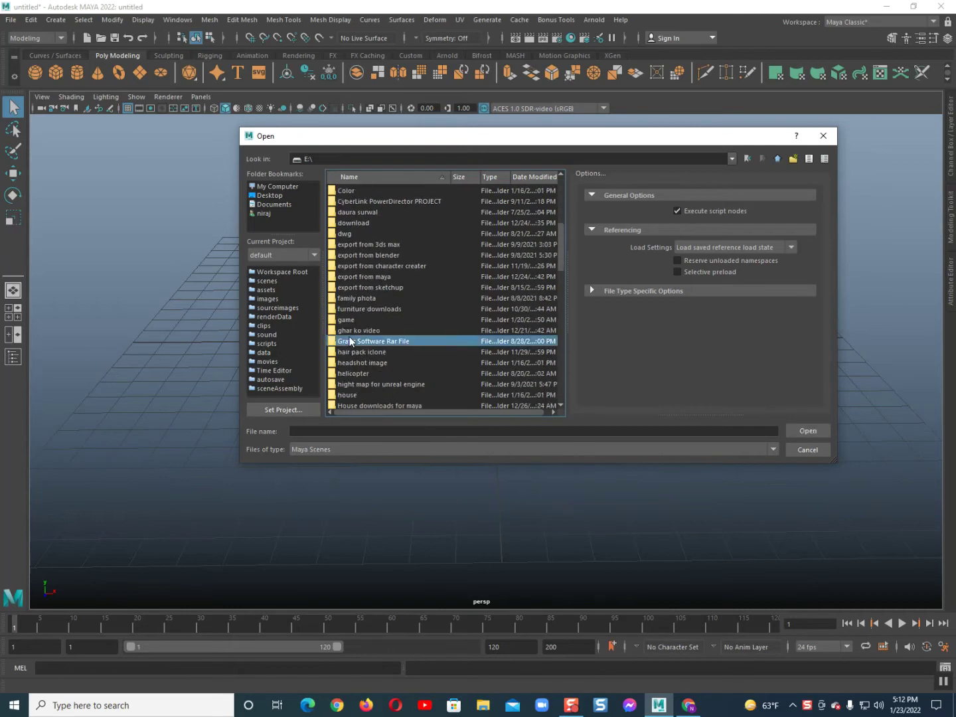
{"action": "type", "text": "maya"}
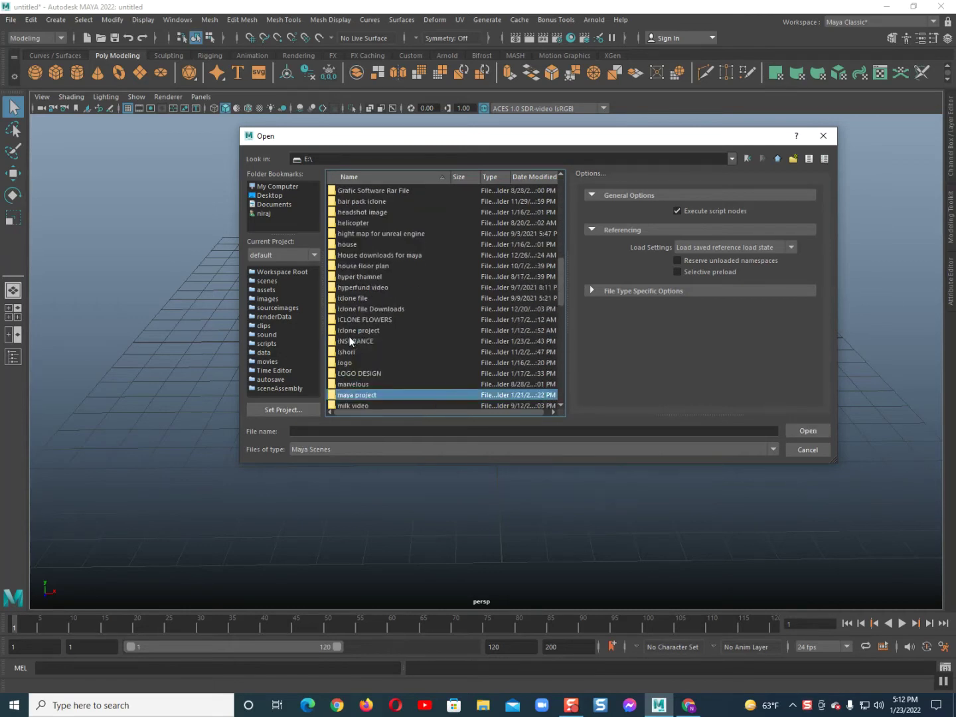
{"action": "double_click", "coordinate": [436, 392]}
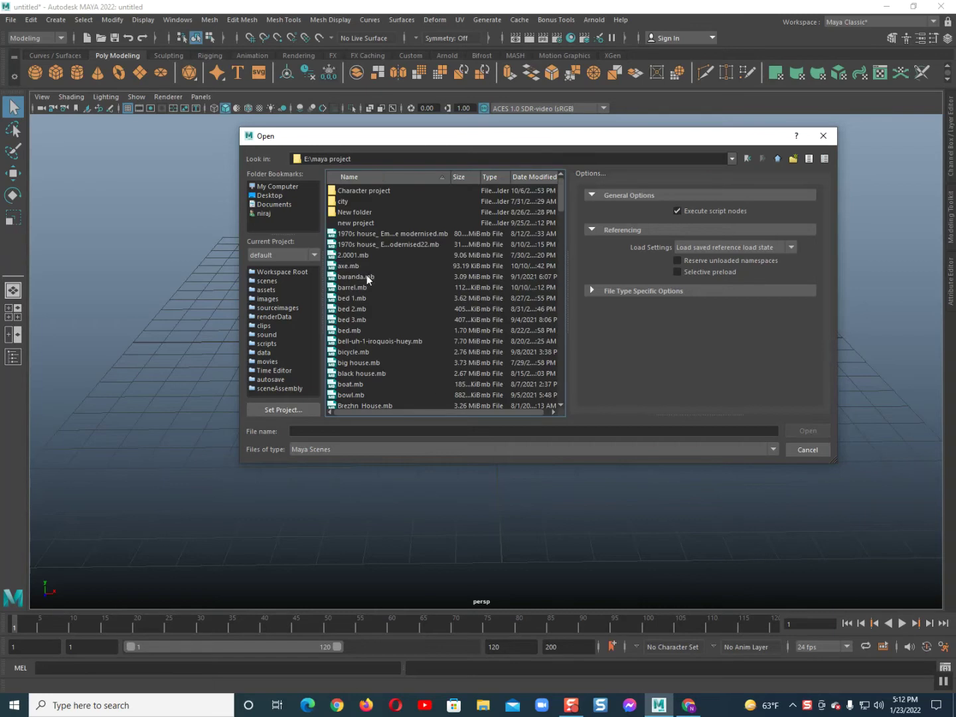
Open Mobile phone.mb, discarding the unsaved untitled scene
{"action": "left_click", "coordinate": [368, 291]}
{"action": "type", "text": "mo"}
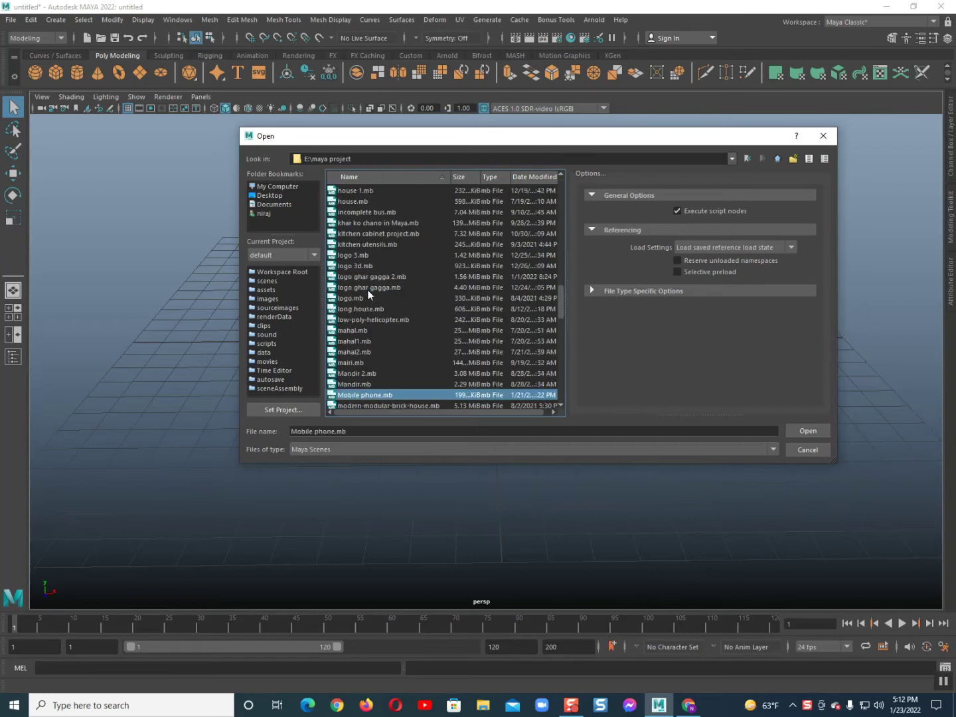
{"action": "key", "text": "Return"}
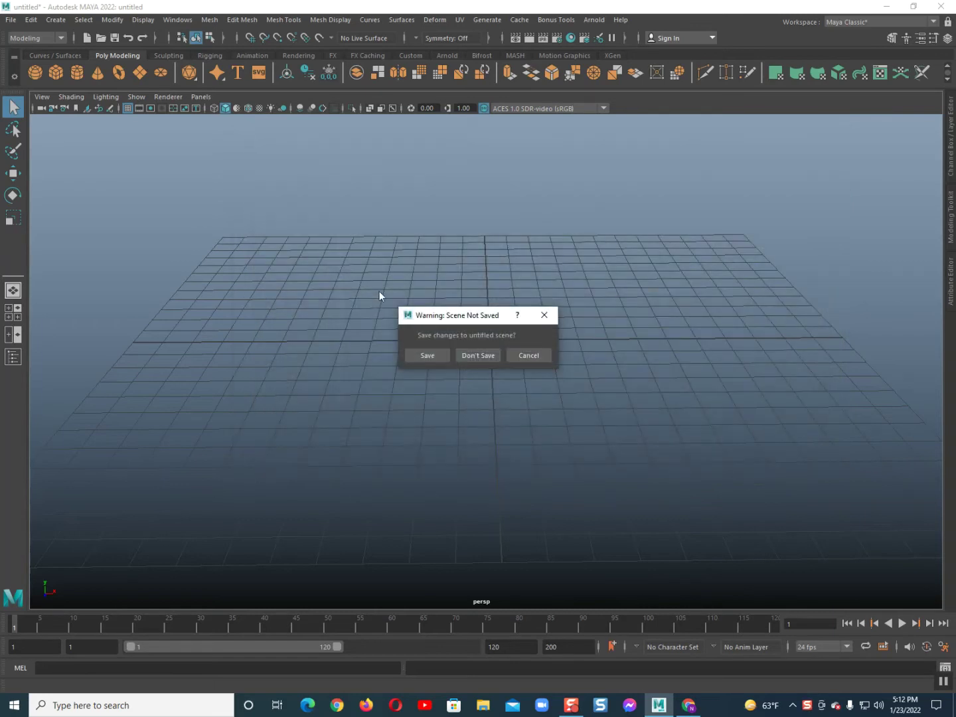
{"action": "left_click", "coordinate": [480, 357]}
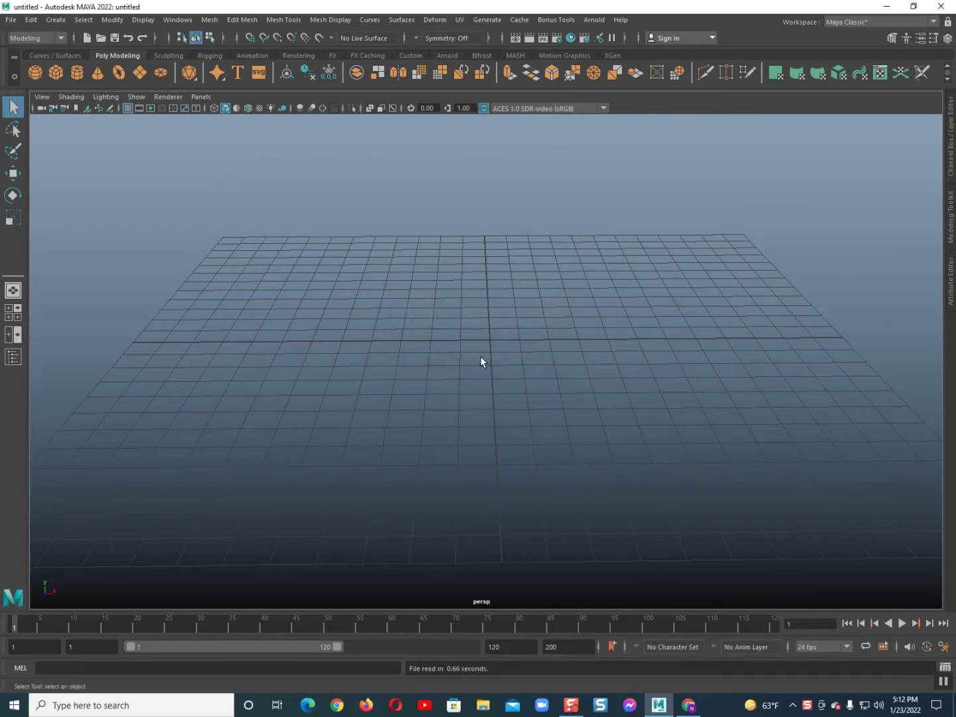
Orbit and zoom around the phone to inspect its edges, rear camera side and front screen
{"action": "scroll", "coordinate": [463, 343], "scroll_direction": "up", "scroll_amount": 2}
{"action": "mouse_move", "coordinate": [463, 343]}
{"action": "left_mouse_down", "text": "alt"}
{"action": "mouse_move", "coordinate": [369, 345]}
{"action": "mouse_move", "coordinate": [306, 378]}
{"action": "mouse_move", "coordinate": [220, 386]}
{"action": "mouse_move", "coordinate": [246, 379]}
{"action": "left_mouse_up", "text": "alt"}
{"action": "scroll", "coordinate": [410, 265], "scroll_direction": "up", "scroll_amount": 2}
{"action": "middle_click_drag", "start_coordinate": [409, 265], "coordinate": [520, 421], "text": "alt"}
{"action": "mouse_move", "coordinate": [520, 419]}
{"action": "left_mouse_down", "text": "alt"}
{"action": "mouse_move", "coordinate": [488, 391]}
{"action": "mouse_move", "coordinate": [512, 348]}
{"action": "mouse_move", "coordinate": [702, 379]}
{"action": "mouse_move", "coordinate": [209, 458]}
{"action": "left_mouse_up", "text": "alt"}
{"action": "middle_click_drag", "start_coordinate": [210, 459], "coordinate": [276, 390], "text": "alt"}
{"action": "scroll", "coordinate": [275, 391], "scroll_direction": "down", "scroll_amount": 2}
{"action": "mouse_move", "coordinate": [290, 391]}
{"action": "left_mouse_down", "text": "alt"}
{"action": "mouse_move", "coordinate": [422, 408]}
{"action": "mouse_move", "coordinate": [512, 405]}
{"action": "mouse_move", "coordinate": [513, 398]}
{"action": "mouse_move", "coordinate": [275, 403]}
{"action": "left_mouse_up", "text": "alt"}
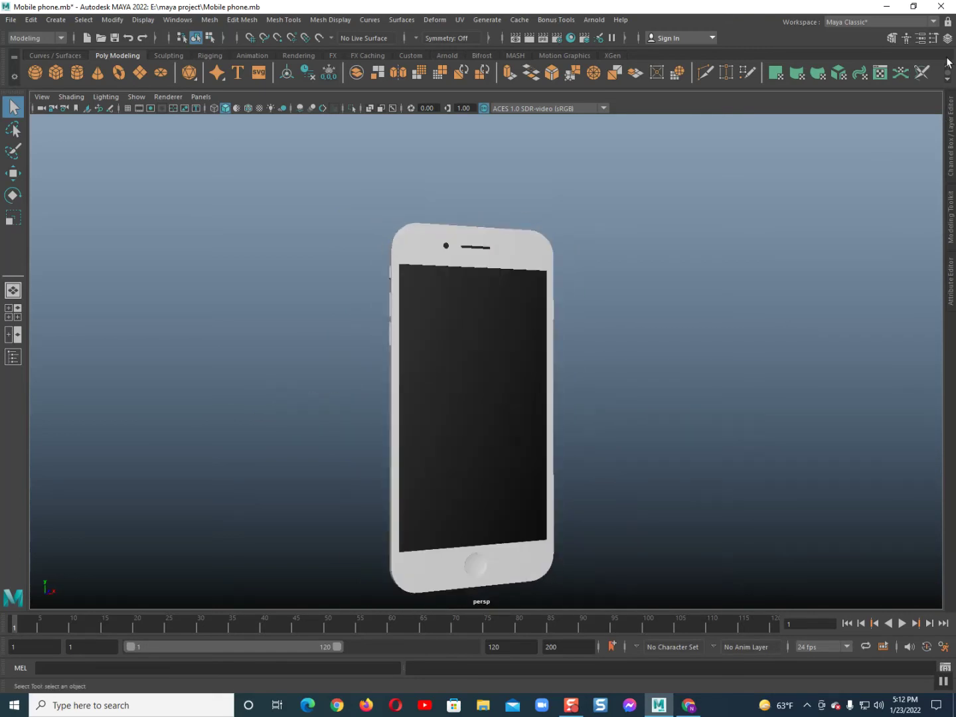
{"action": "scroll", "coordinate": [584, 377], "scroll_direction": "up", "scroll_amount": 2}
{"action": "mouse_move", "coordinate": [505, 379]}
{"action": "left_mouse_down", "text": "alt"}
{"action": "mouse_move", "coordinate": [518, 379]}
{"action": "mouse_move", "coordinate": [445, 391]}
{"action": "mouse_move", "coordinate": [523, 386]}
{"action": "mouse_move", "coordinate": [549, 395]}
{"action": "left_mouse_up", "text": "alt"}
Select the phone, face it front-on, and pick its screen face in face mode
{"action": "left_click", "coordinate": [447, 410]}
{"action": "mouse_move", "coordinate": [447, 409]}
{"action": "left_mouse_down", "text": "alt"}
{"action": "mouse_move", "coordinate": [438, 325]}
{"action": "mouse_move", "coordinate": [361, 338]}
{"action": "mouse_move", "coordinate": [382, 375]}
{"action": "mouse_move", "coordinate": [472, 366]}
{"action": "left_mouse_up", "text": "alt"}
{"action": "scroll", "coordinate": [440, 341], "scroll_direction": "up", "scroll_amount": 2}
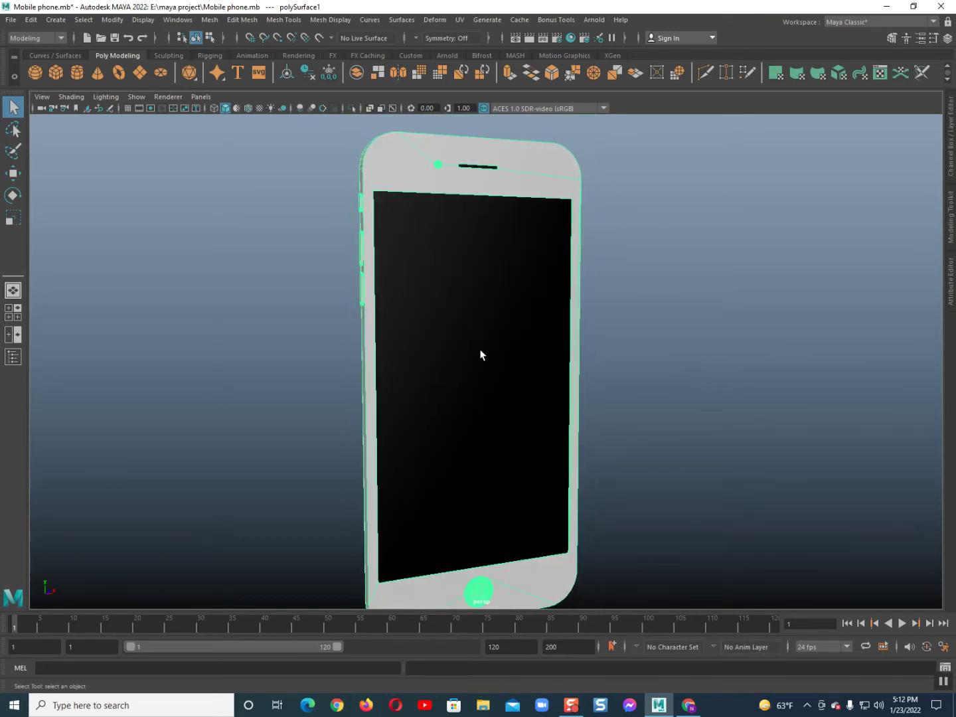
{"action": "mouse_move", "coordinate": [382, 417]}
{"action": "left_mouse_down", "text": "alt"}
{"action": "mouse_move", "coordinate": [377, 395]}
{"action": "mouse_move", "coordinate": [352, 399]}
{"action": "left_mouse_up", "text": "alt"}
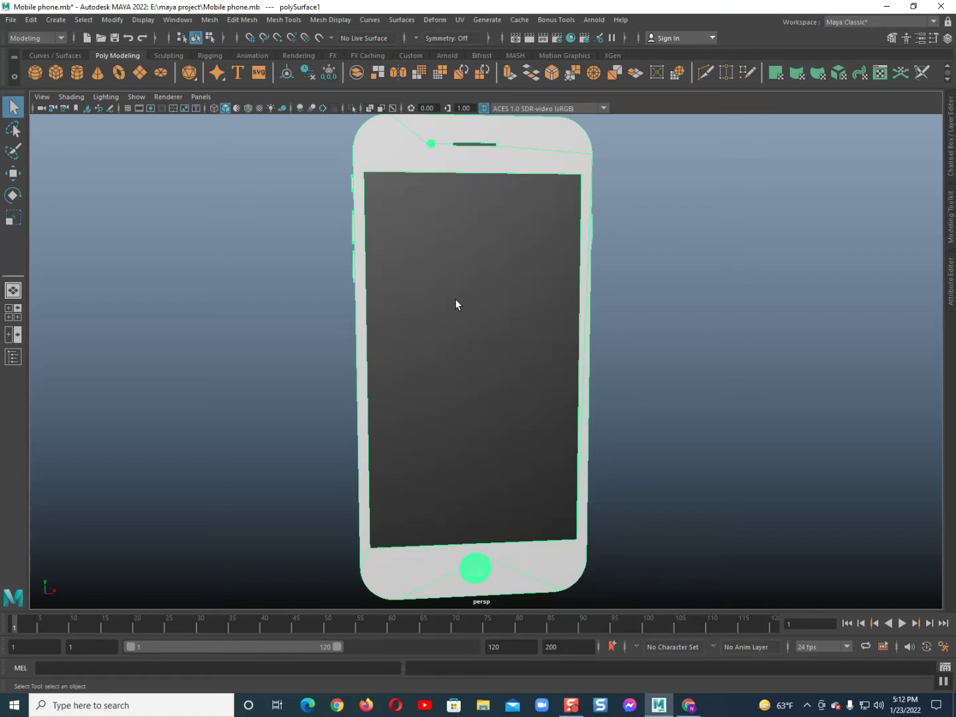
{"action": "mouse_move", "coordinate": [455, 299]}
{"action": "right_mouse_down"}
{"action": "mouse_move", "coordinate": [455, 268]}
{"action": "mouse_move", "coordinate": [464, 649]}
{"action": "right_mouse_up"}
{"action": "left_click", "coordinate": [430, 330]}
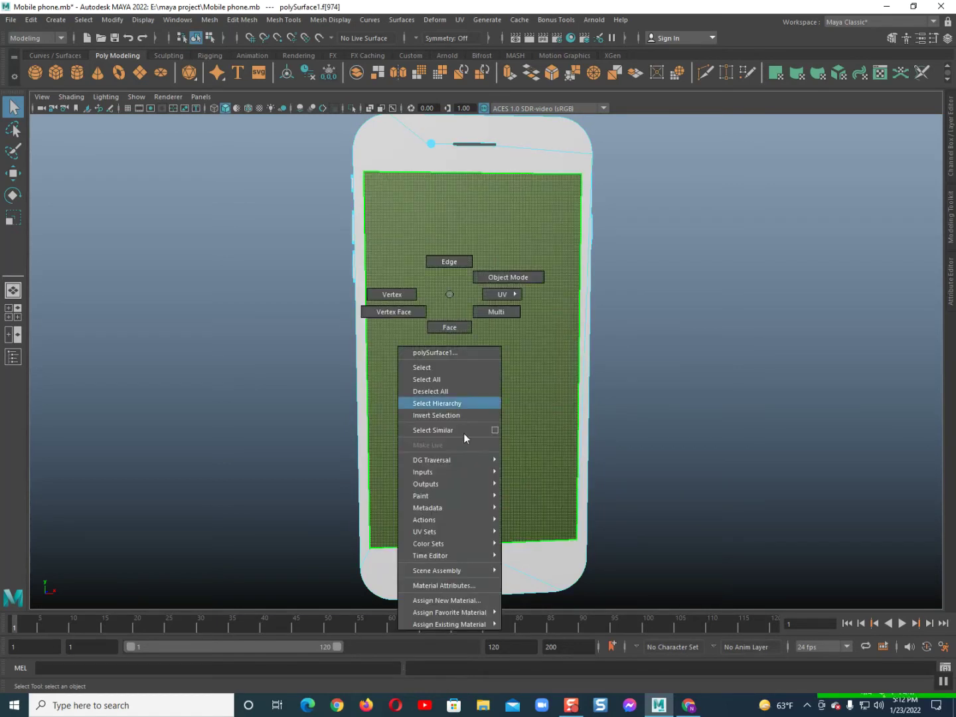
Assign a new Phong material (phong1) to the screen and connect a File texture to Color
{"action": "mouse_move", "coordinate": [449, 613]}
{"action": "left_click", "coordinate": [539, 644]}
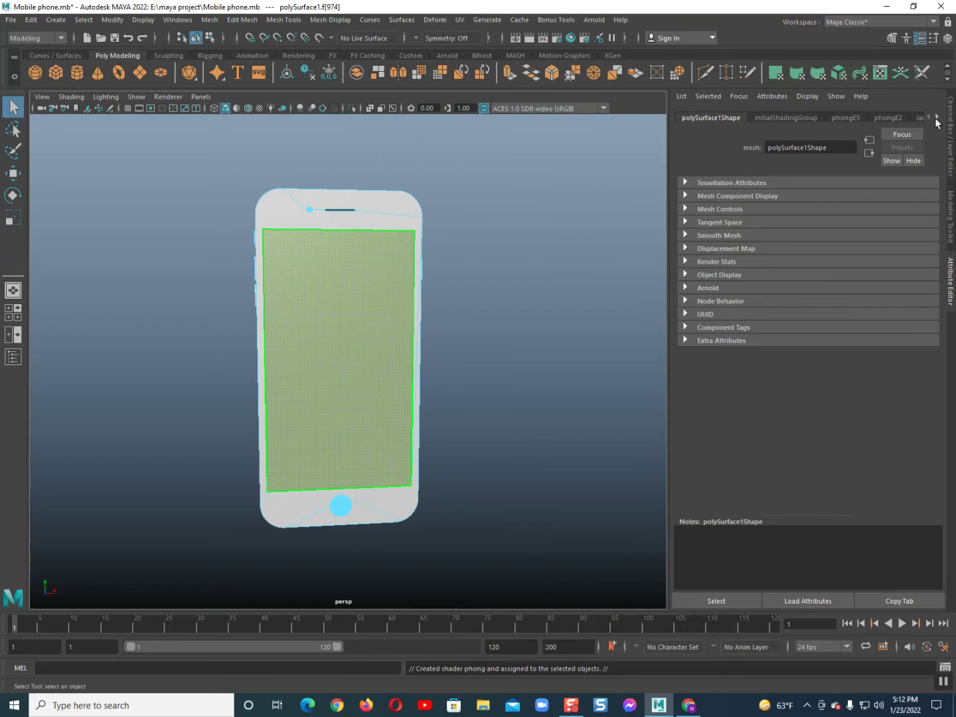
{"action": "left_click", "coordinate": [936, 119]}
{"action": "left_click", "coordinate": [905, 219]}
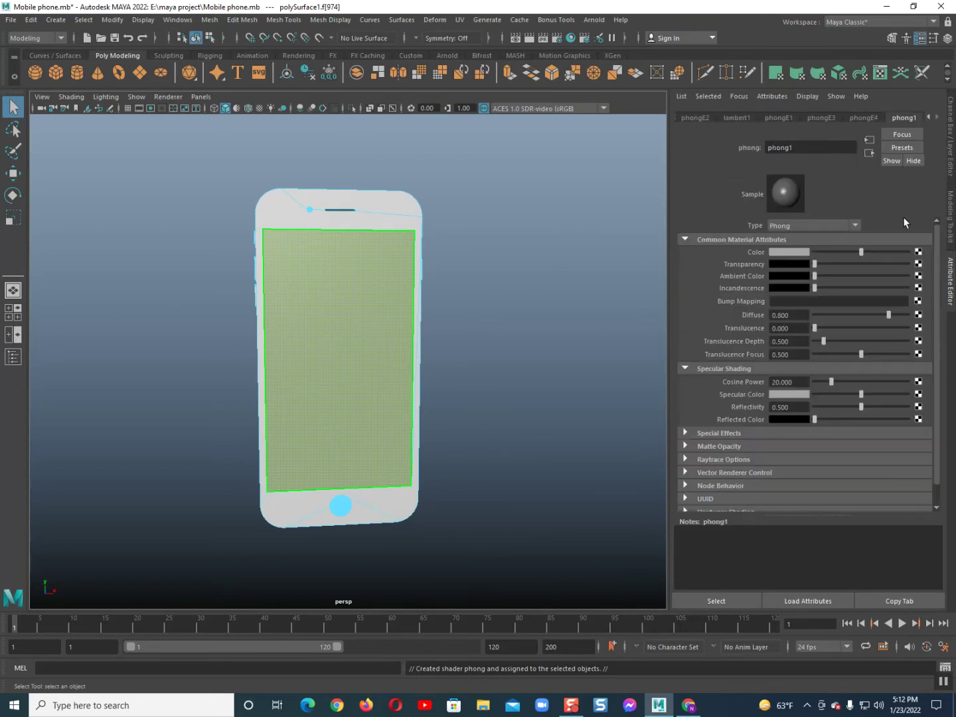
{"action": "left_click", "coordinate": [918, 253]}
{"action": "left_click", "coordinate": [420, 340]}
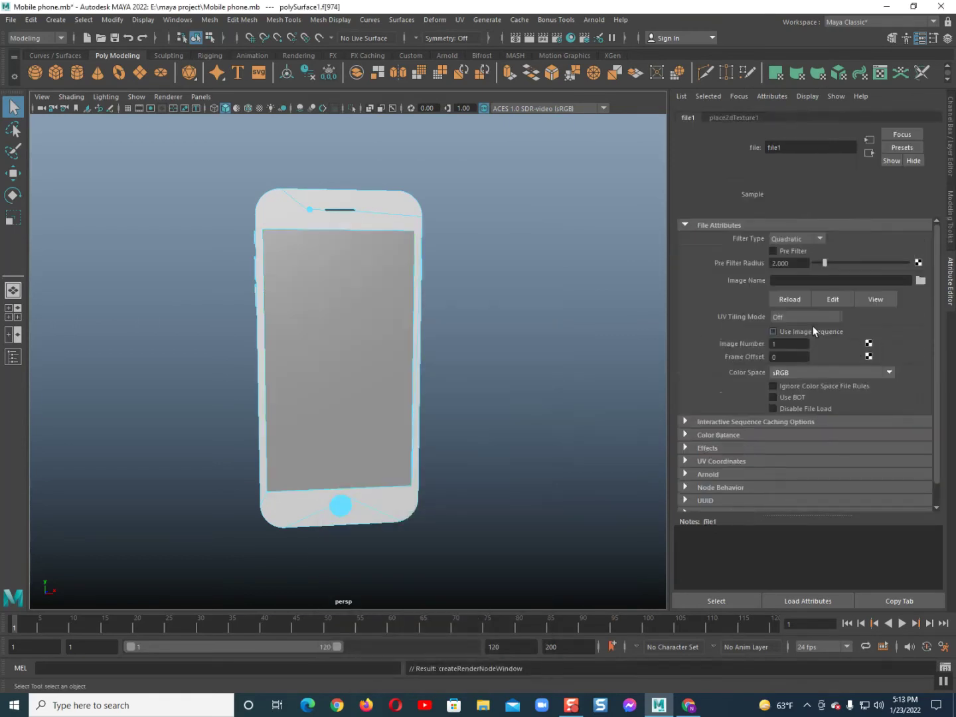
Load iPhoneX58superretina.jpg from the Desktop as the file texture image
{"action": "left_click", "coordinate": [921, 280]}
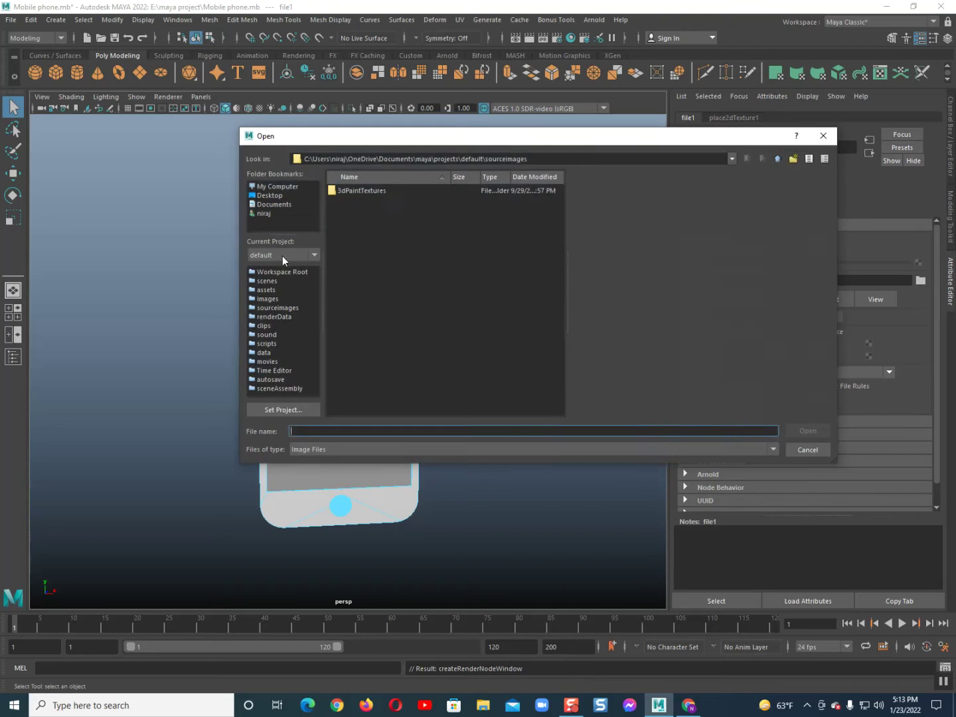
{"action": "left_click", "coordinate": [316, 187]}
{"action": "left_click", "coordinate": [290, 195]}
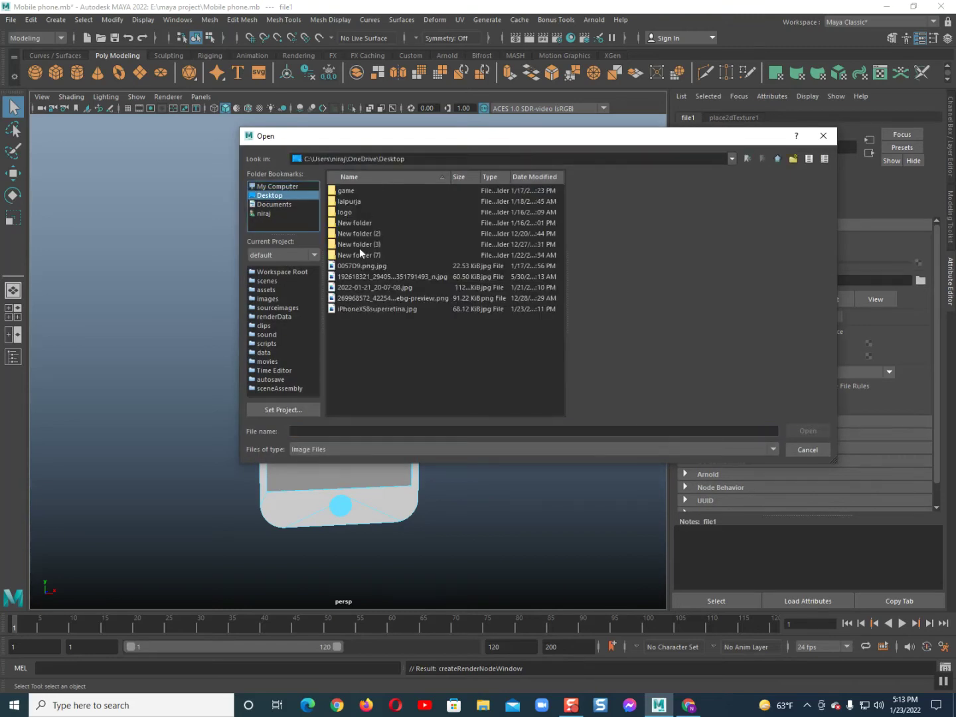
{"action": "left_click", "coordinate": [350, 309]}
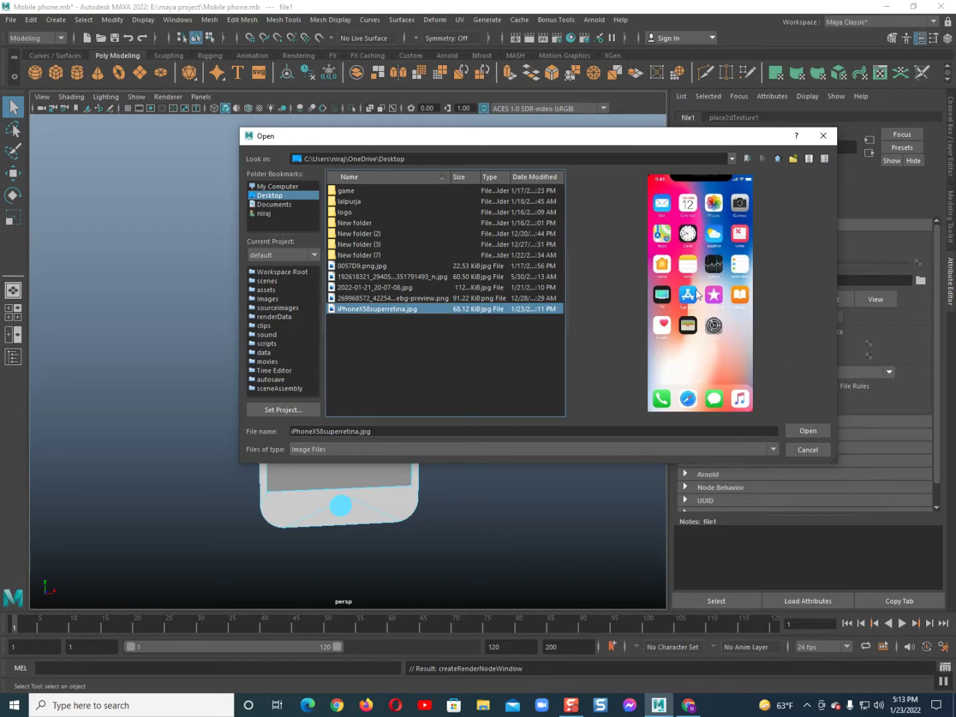
{"action": "left_click", "coordinate": [809, 431]}
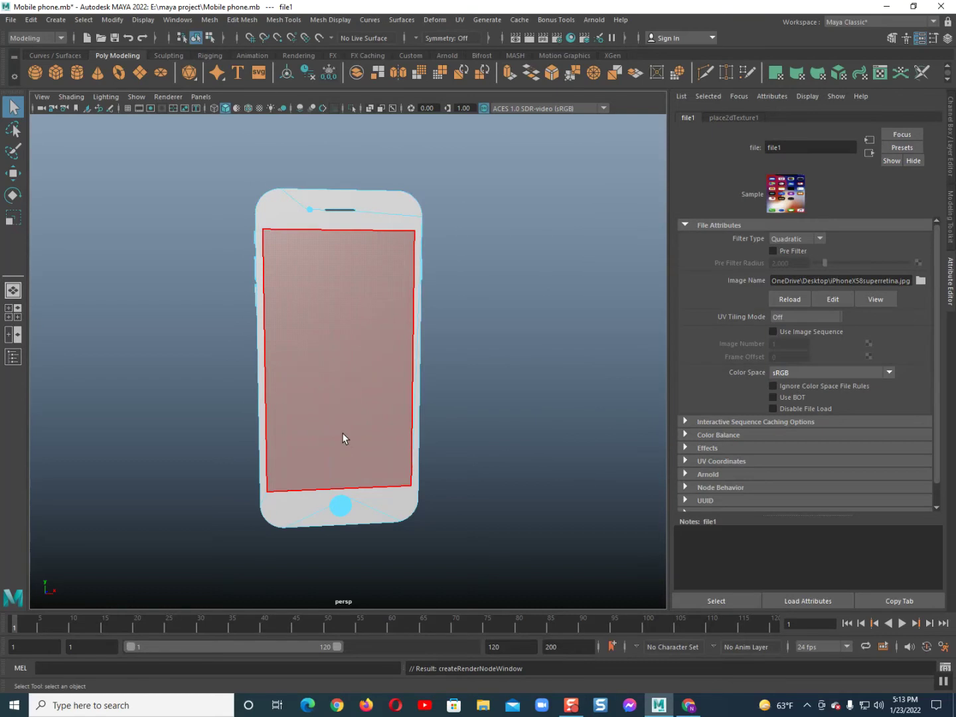
Turn on textured display (6), hide the Attribute Editor, and reselect the textured screen face
{"action": "key", "text": "6"}
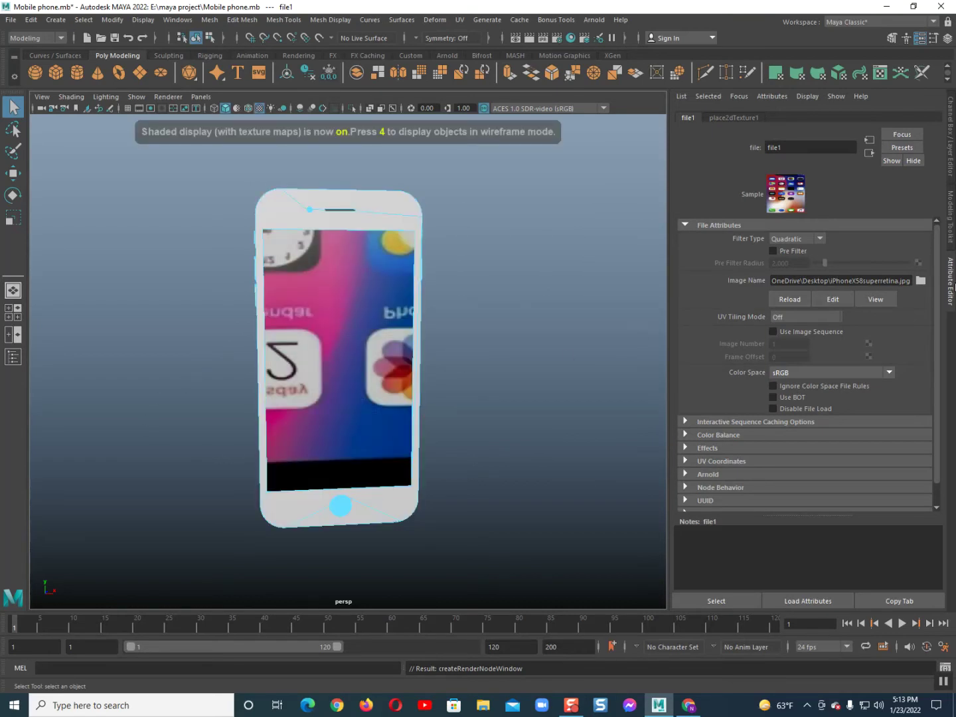
{"action": "key", "text": "ctrl+a"}
{"action": "scroll", "coordinate": [570, 379], "scroll_direction": "down", "scroll_amount": 3}
{"action": "mouse_move", "coordinate": [571, 379]}
{"action": "left_mouse_down", "text": "alt"}
{"action": "mouse_move", "coordinate": [485, 341]}
{"action": "mouse_move", "coordinate": [465, 384]}
{"action": "mouse_move", "coordinate": [506, 395]}
{"action": "mouse_move", "coordinate": [629, 390]}
{"action": "mouse_move", "coordinate": [482, 379]}
{"action": "mouse_move", "coordinate": [386, 401]}
{"action": "mouse_move", "coordinate": [445, 403]}
{"action": "left_mouse_up", "text": "alt"}
{"action": "scroll", "coordinate": [458, 385], "scroll_direction": "up", "scroll_amount": 4}
{"action": "scroll", "coordinate": [459, 387], "scroll_direction": "down", "scroll_amount": 1}
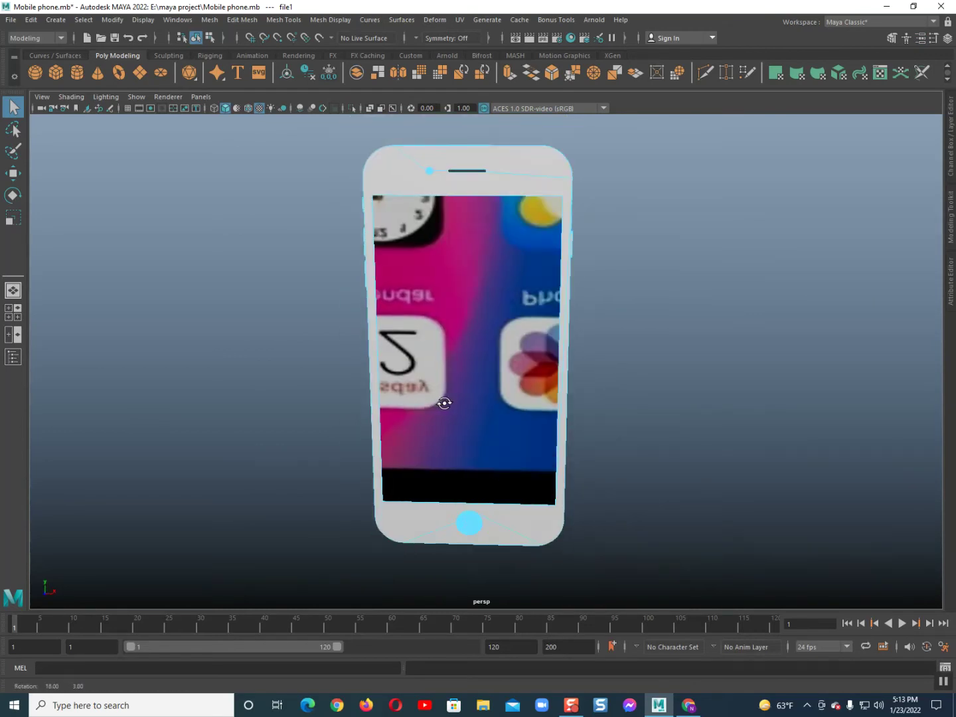
{"action": "left_click", "coordinate": [446, 398]}
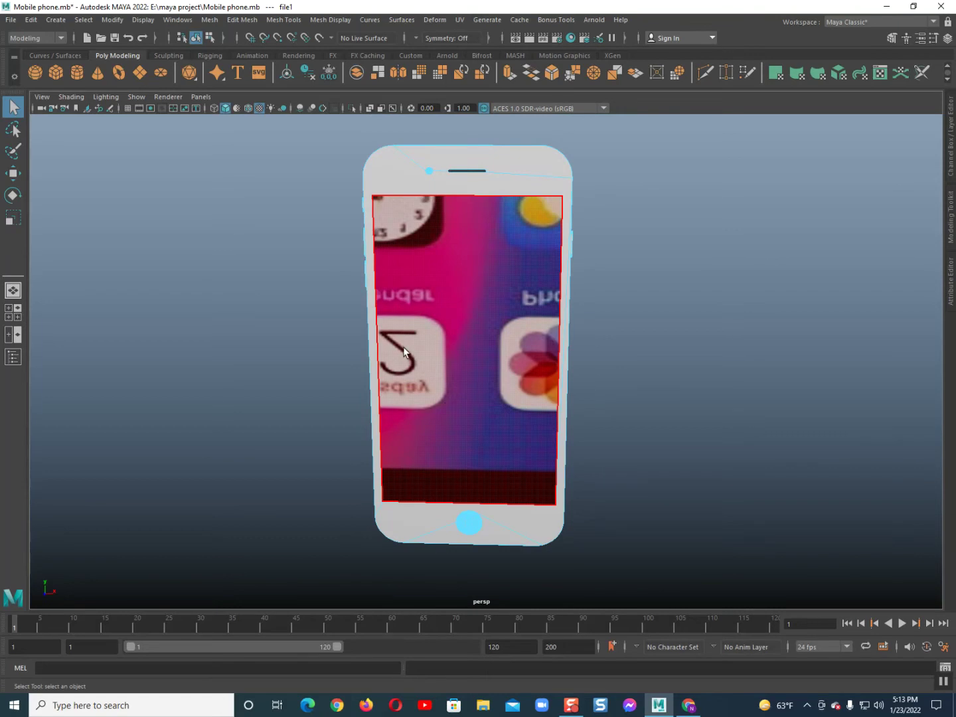
{"action": "scroll", "coordinate": [430, 389], "scroll_direction": "up", "scroll_amount": 2}
{"action": "mouse_move", "coordinate": [434, 366]}
{"action": "left_mouse_down", "text": "alt"}
{"action": "mouse_move", "coordinate": [451, 389]}
{"action": "mouse_move", "coordinate": [451, 375]}
{"action": "left_mouse_up", "text": "alt"}
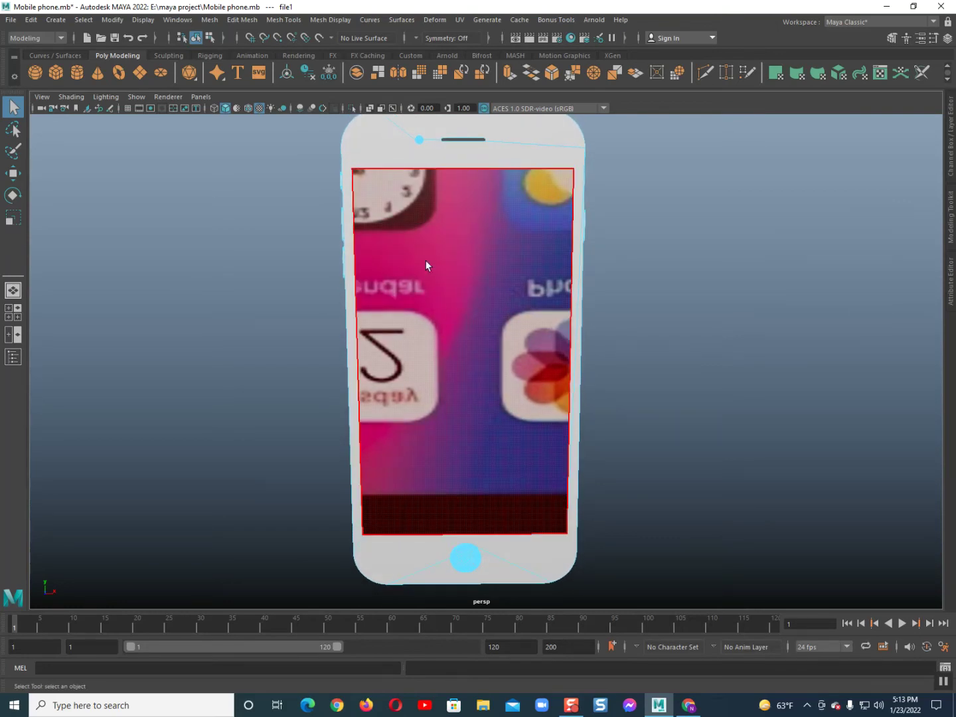
{"action": "left_click", "coordinate": [450, 261]}
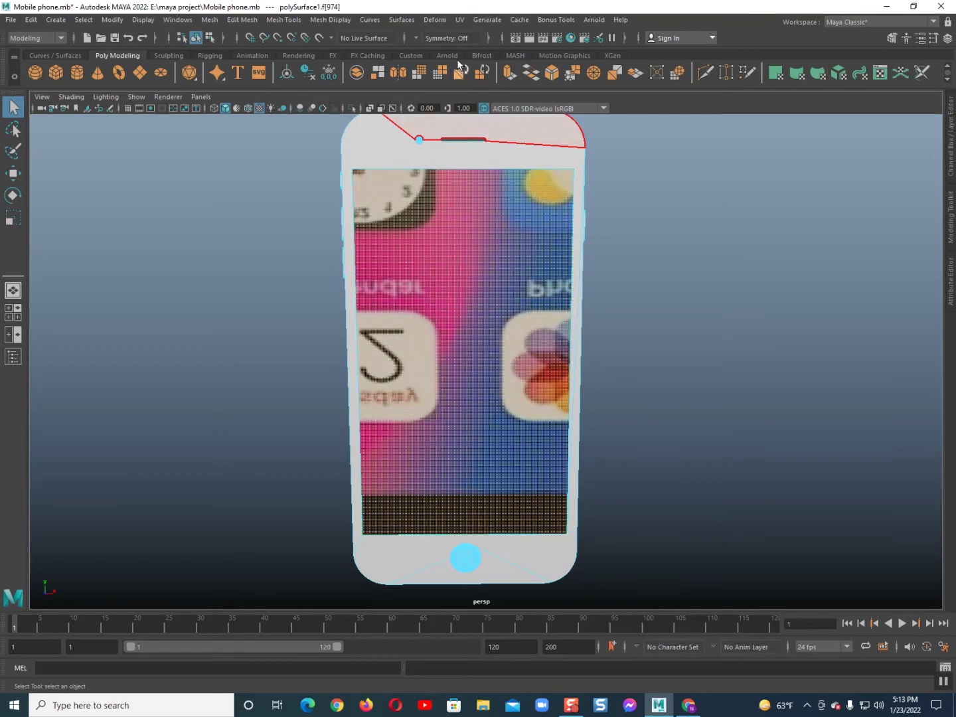
{"action": "left_click", "coordinate": [460, 21]}
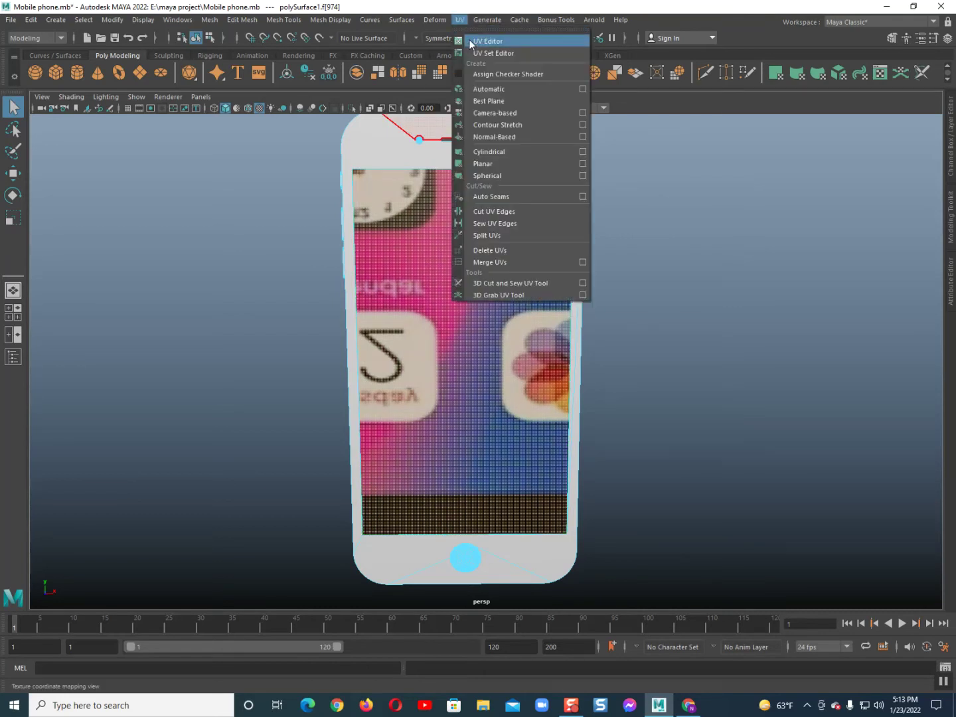
Open the UV Editor for the screen face and float it over the viewport
{"action": "left_click", "coordinate": [469, 40]}
{"action": "mouse_move", "coordinate": [469, 85]}
{"action": "left_mouse_down"}
{"action": "mouse_move", "coordinate": [495, 95]}
{"action": "mouse_move", "coordinate": [484, 96]}
{"action": "left_mouse_up"}
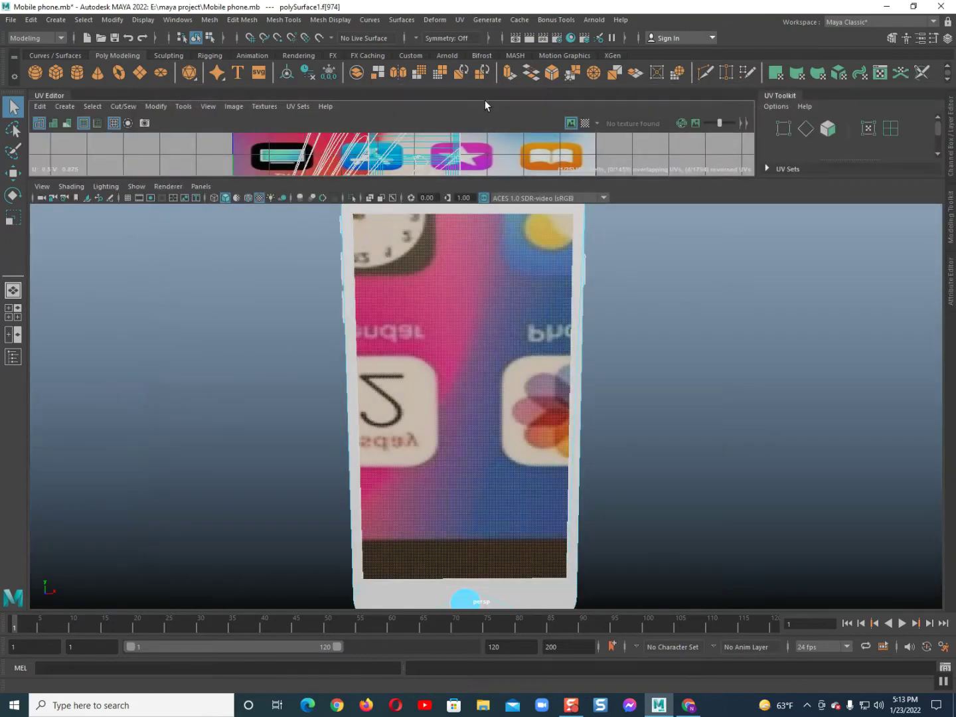
{"action": "left_click_drag", "start_coordinate": [45, 95], "coordinate": [162, 150]}
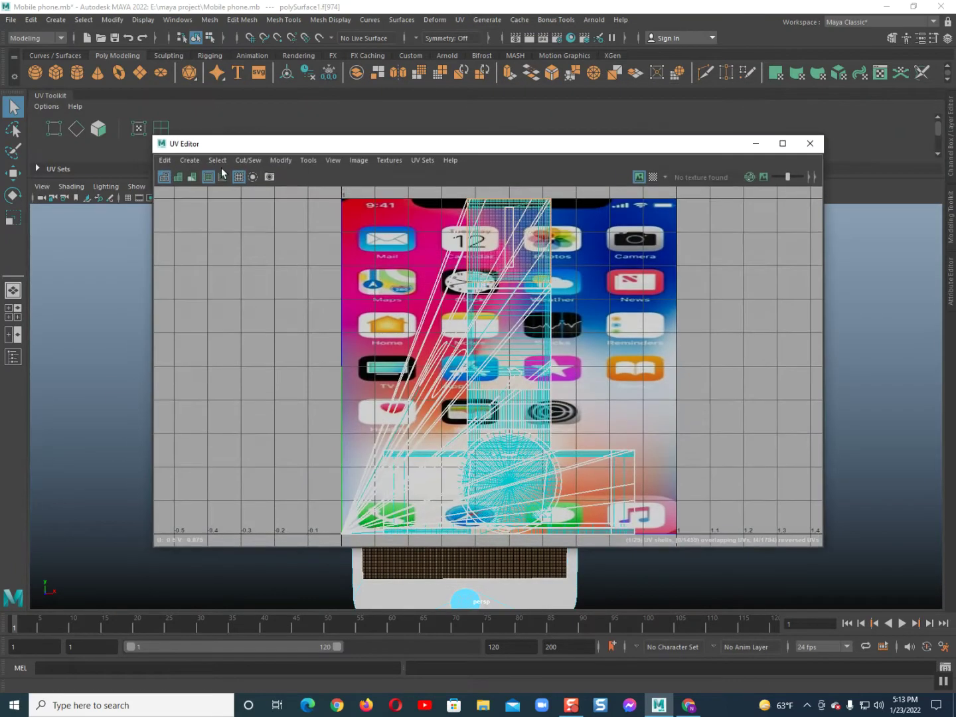
{"action": "mouse_move", "coordinate": [401, 147]}
{"action": "left_mouse_down"}
{"action": "mouse_move", "coordinate": [422, 165]}
{"action": "mouse_move", "coordinate": [410, 168]}
{"action": "left_mouse_up"}
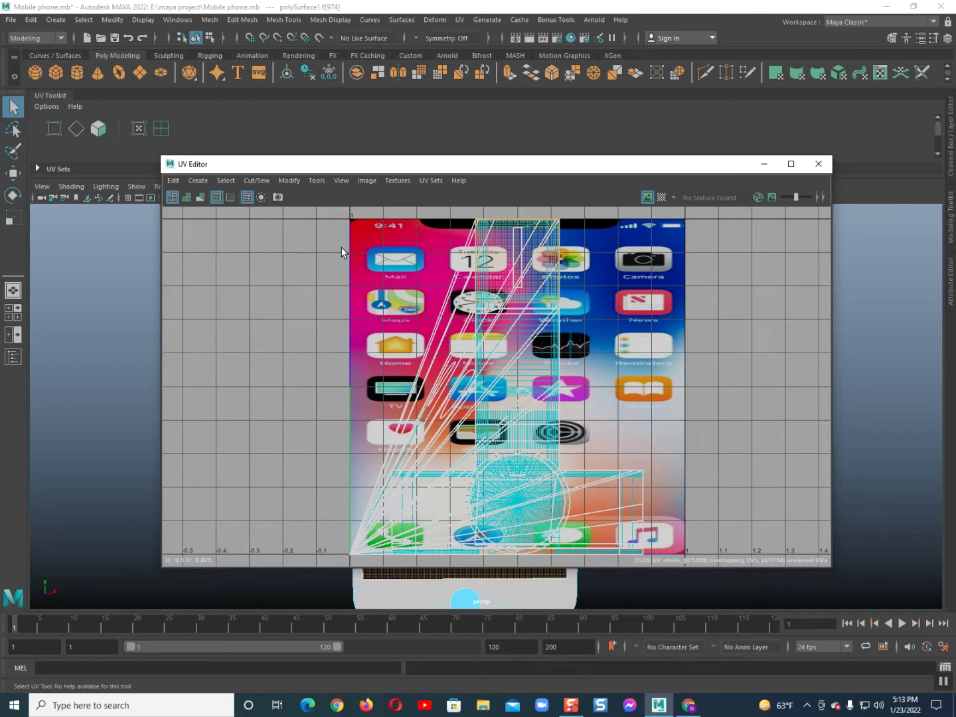
Scale the screen UVs wider in U and move them down, then close the UV Editor
{"action": "key", "text": "r"}
{"action": "left_click_drag", "start_coordinate": [521, 266], "coordinate": [722, 283]}
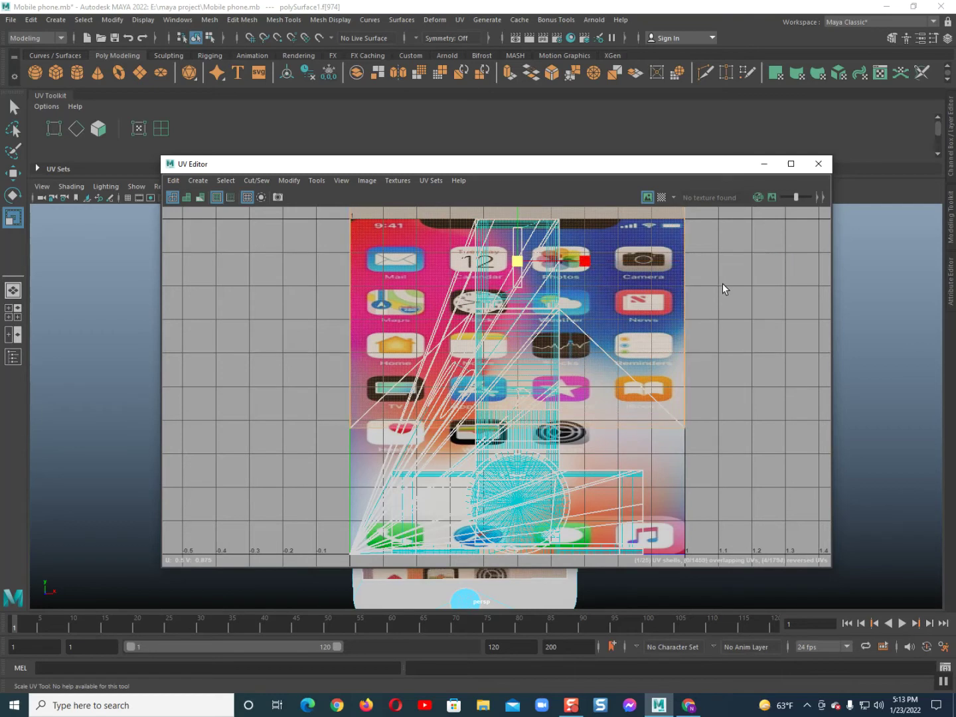
{"action": "key", "text": "w"}
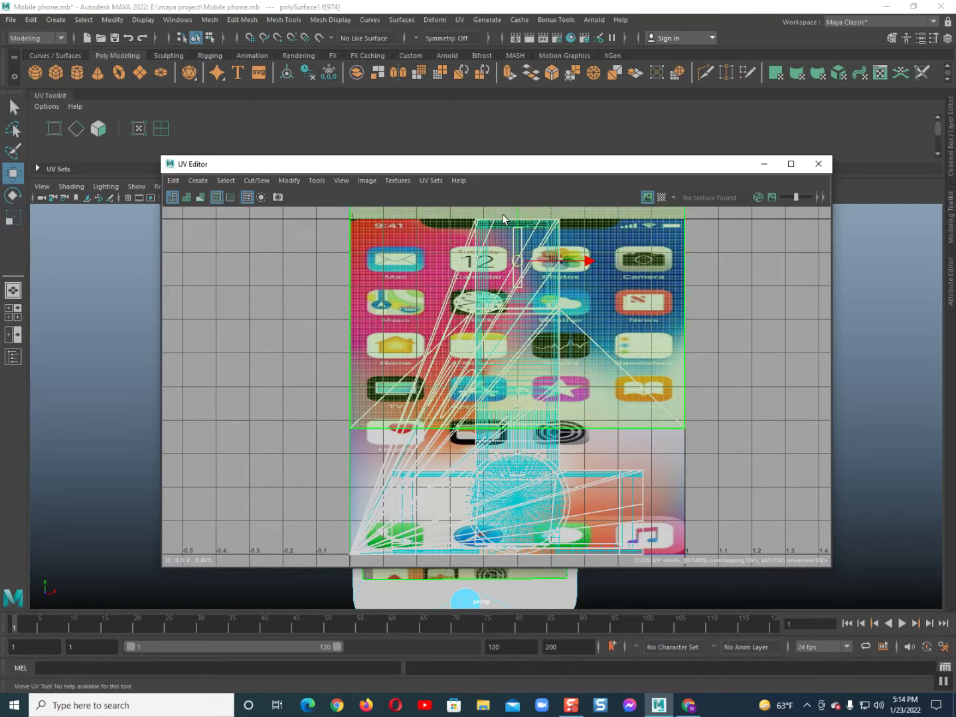
{"action": "left_click_drag", "start_coordinate": [518, 213], "coordinate": [518, 345]}
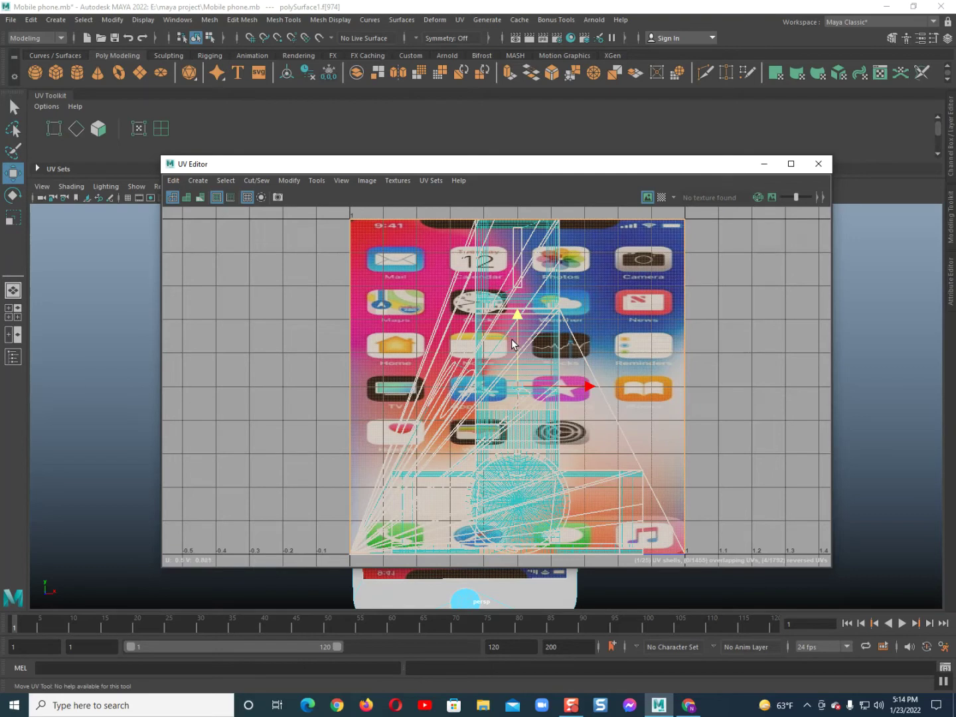
{"action": "left_click", "coordinate": [818, 164]}
{"action": "right_click_drag", "start_coordinate": [421, 342], "coordinate": [473, 309]}
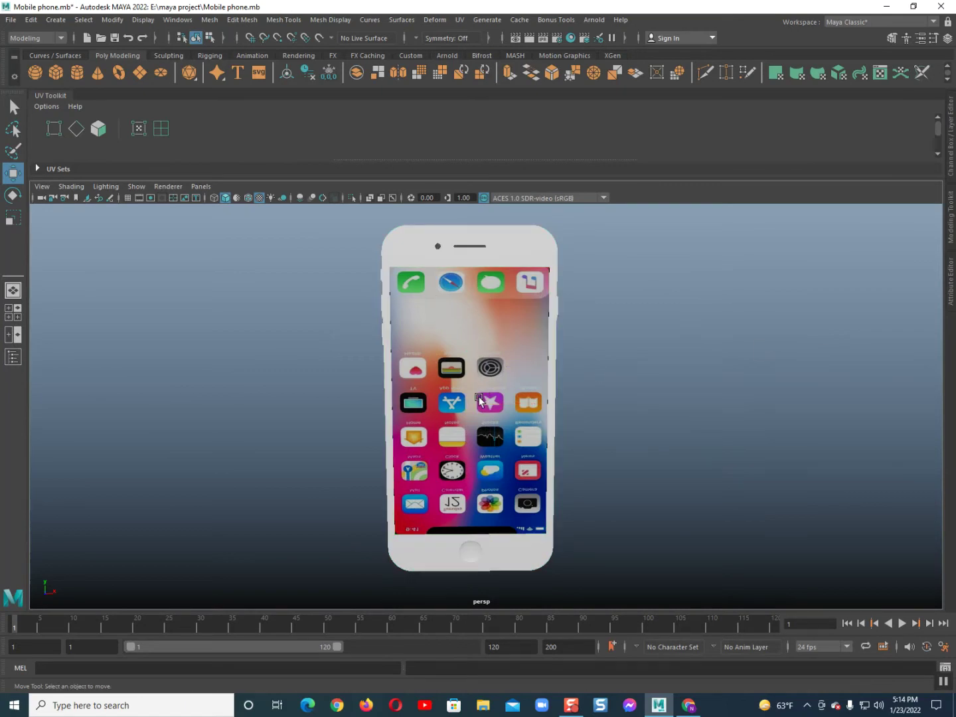
Orbit the phone to face front and select its screen face in face mode
{"action": "scroll", "coordinate": [481, 398], "scroll_direction": "up", "scroll_amount": 1}
{"action": "key", "text": "space"}
{"action": "mouse_move", "coordinate": [456, 406]}
{"action": "left_mouse_down", "text": "alt"}
{"action": "mouse_move", "coordinate": [534, 407]}
{"action": "mouse_move", "coordinate": [366, 412]}
{"action": "left_mouse_up", "text": "alt"}
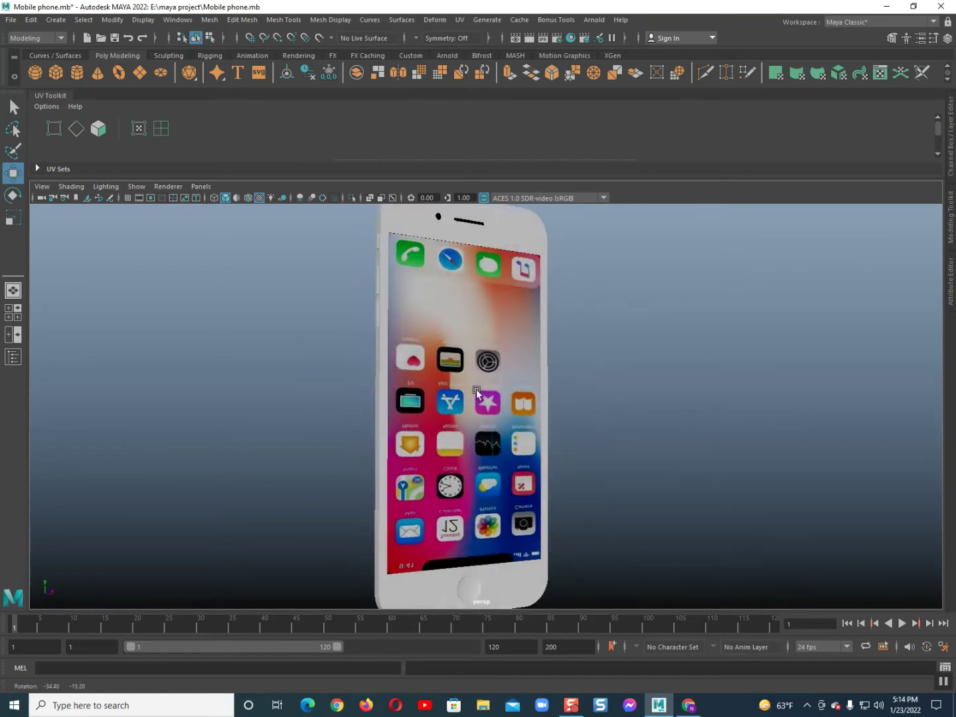
{"action": "left_click_drag", "start_coordinate": [366, 411], "coordinate": [438, 391], "text": "alt"}
{"action": "left_click", "coordinate": [472, 340]}
{"action": "right_click_drag", "start_coordinate": [474, 338], "coordinate": [474, 372]}
{"action": "left_click", "coordinate": [459, 337]}
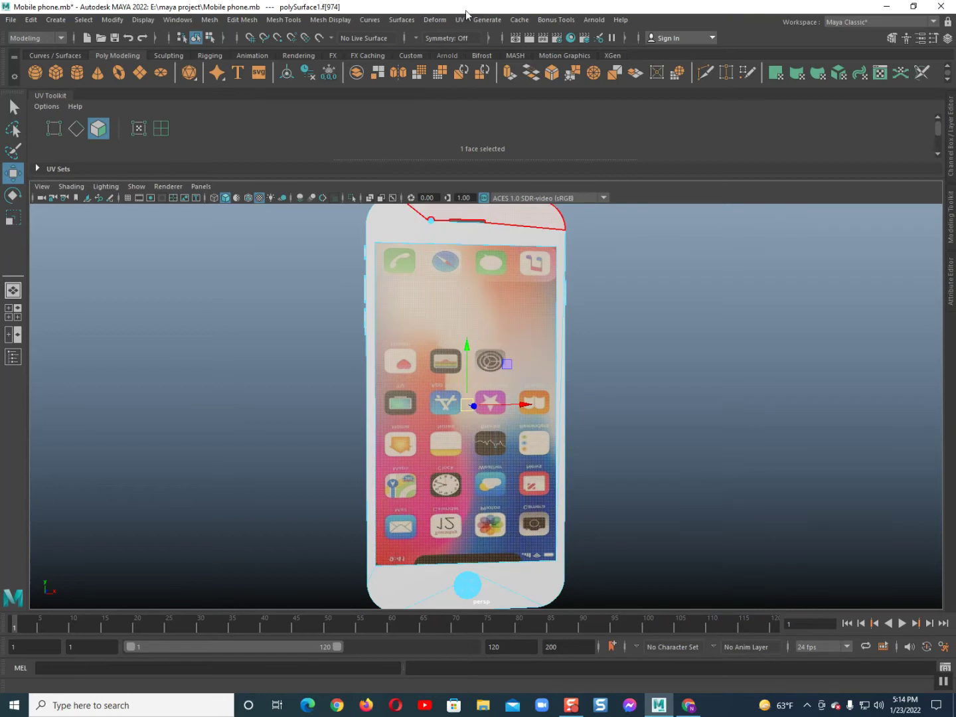
In the UV Editor, rotate the screen UV shell so the image sits upright
{"action": "left_click_drag", "start_coordinate": [56, 97], "coordinate": [149, 123]}
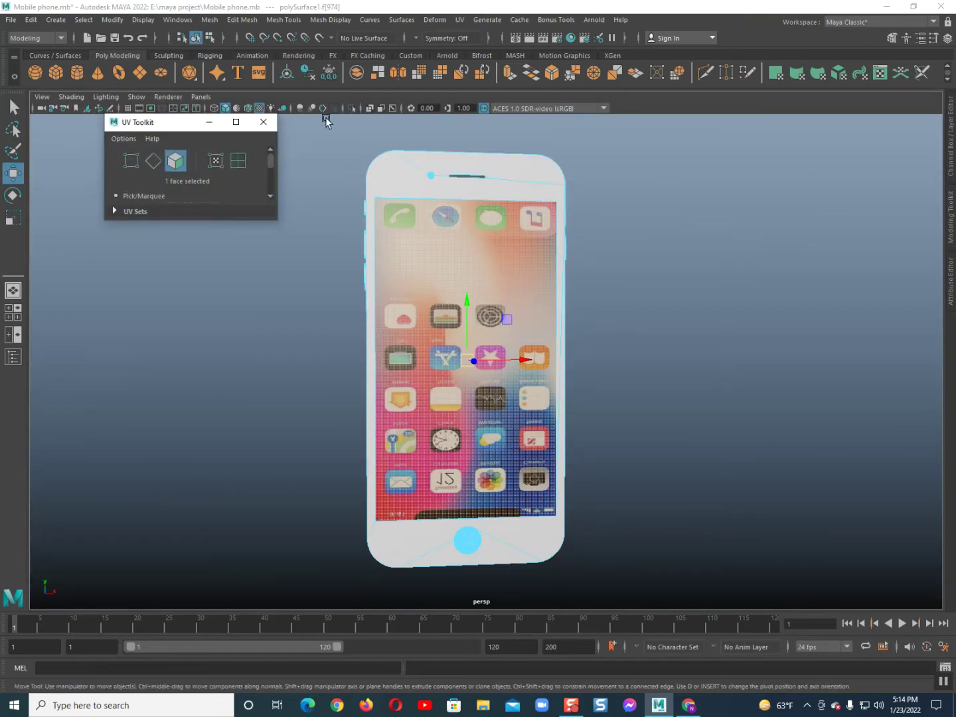
{"action": "left_click", "coordinate": [266, 121]}
{"action": "left_click", "coordinate": [482, 20]}
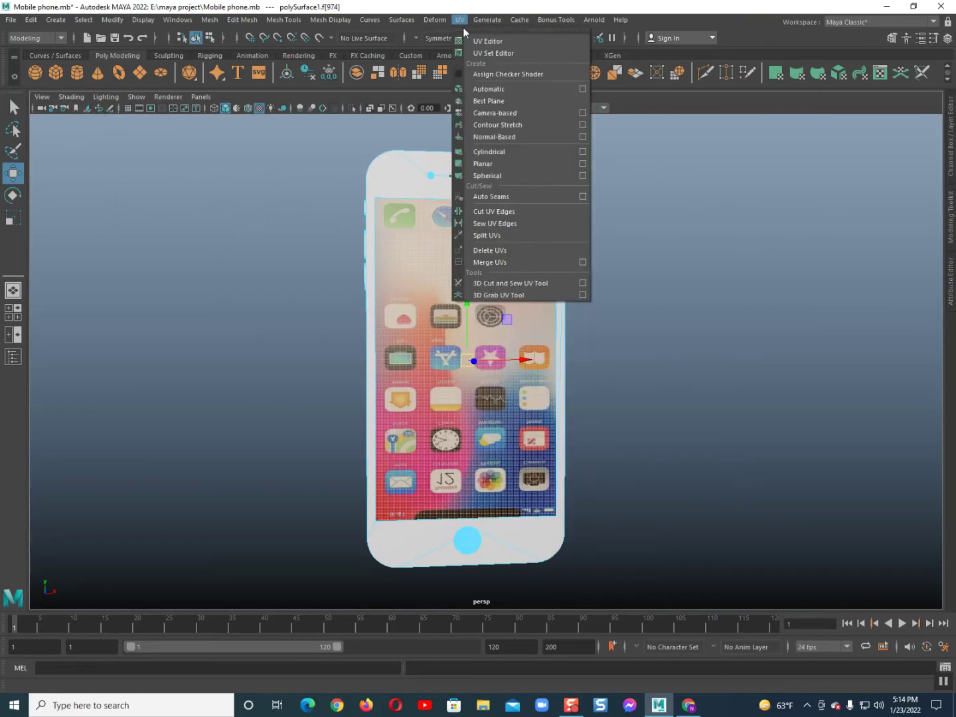
{"action": "left_click", "coordinate": [471, 39]}
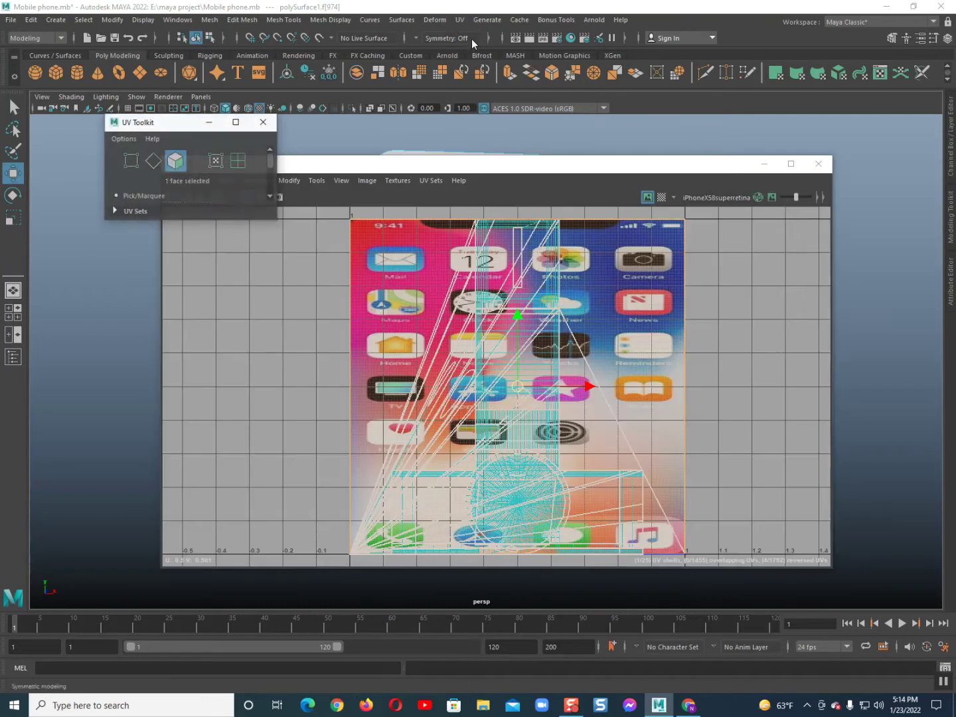
{"action": "left_click", "coordinate": [263, 122]}
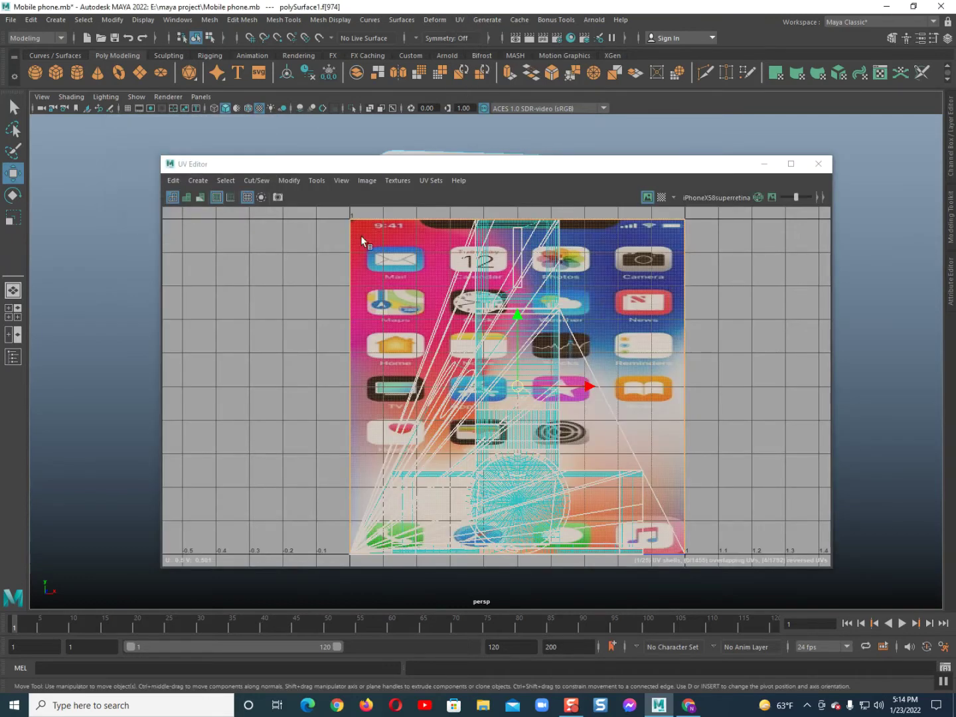
{"action": "left_click", "coordinate": [432, 310]}
{"action": "key", "text": "e"}
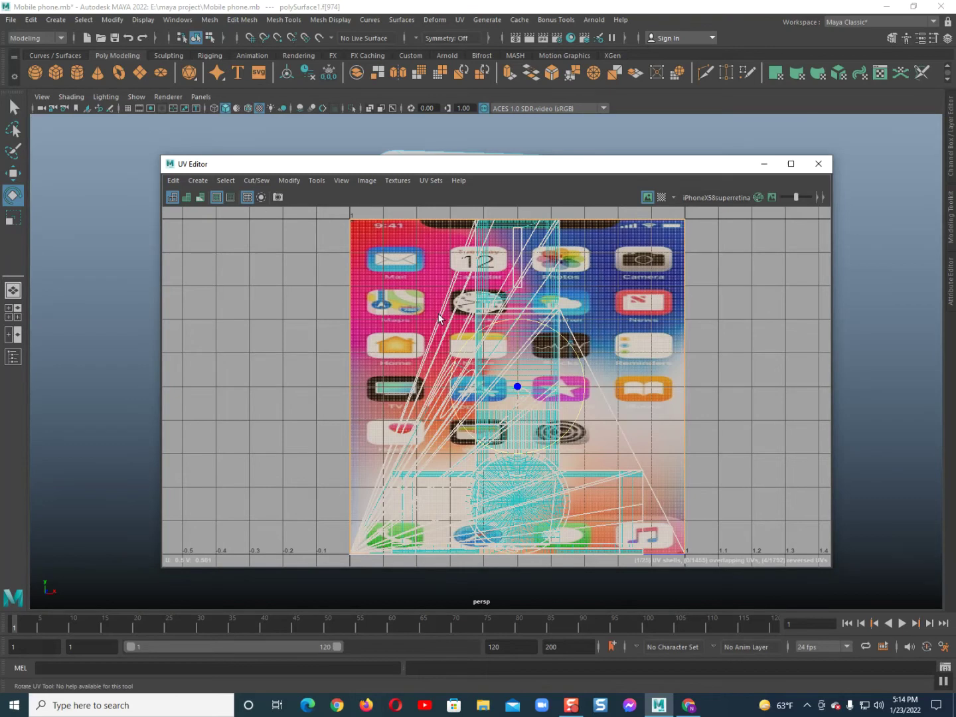
{"action": "mouse_move", "coordinate": [504, 320]}
{"action": "left_mouse_down"}
{"action": "mouse_move", "coordinate": [474, 475]}
{"action": "mouse_move", "coordinate": [525, 503]}
{"action": "left_mouse_up"}
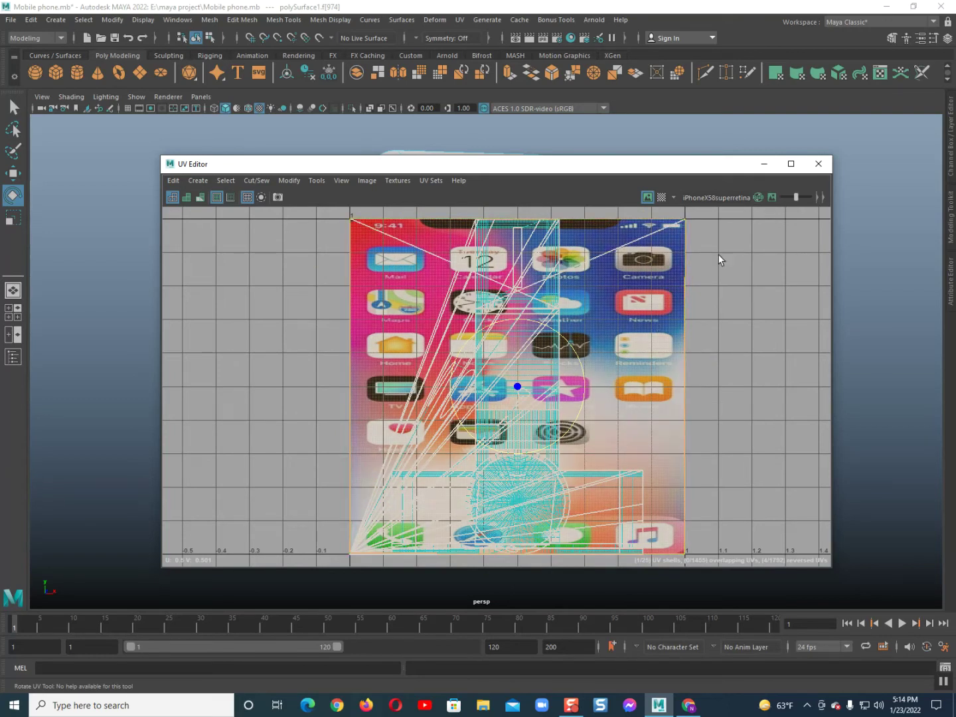
{"action": "left_click", "coordinate": [813, 166]}
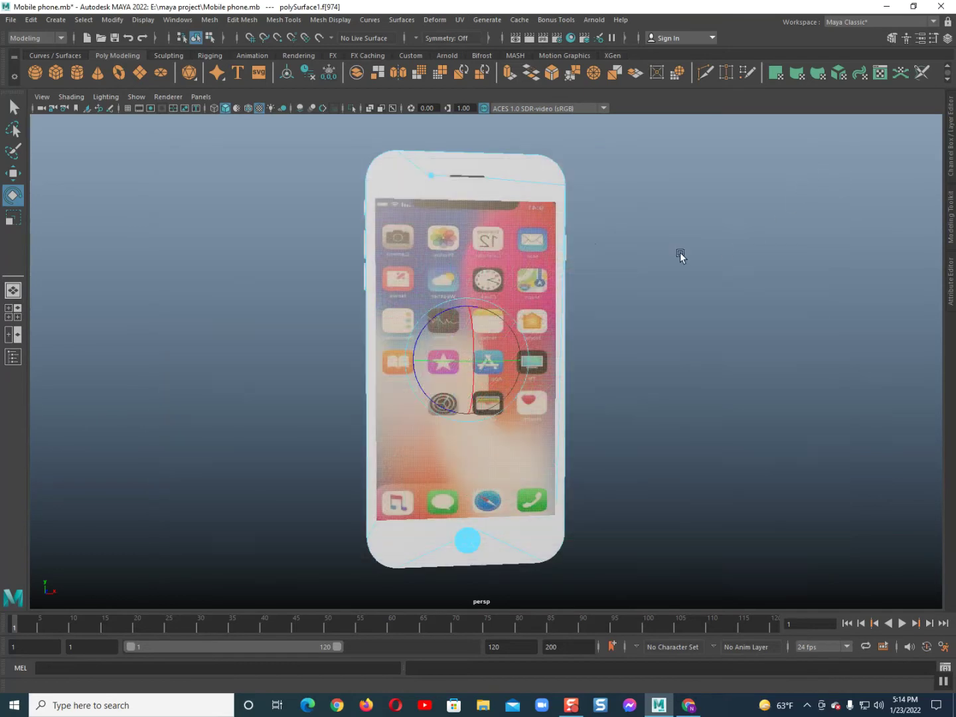
{"action": "right_click_drag", "start_coordinate": [464, 238], "coordinate": [584, 193]}
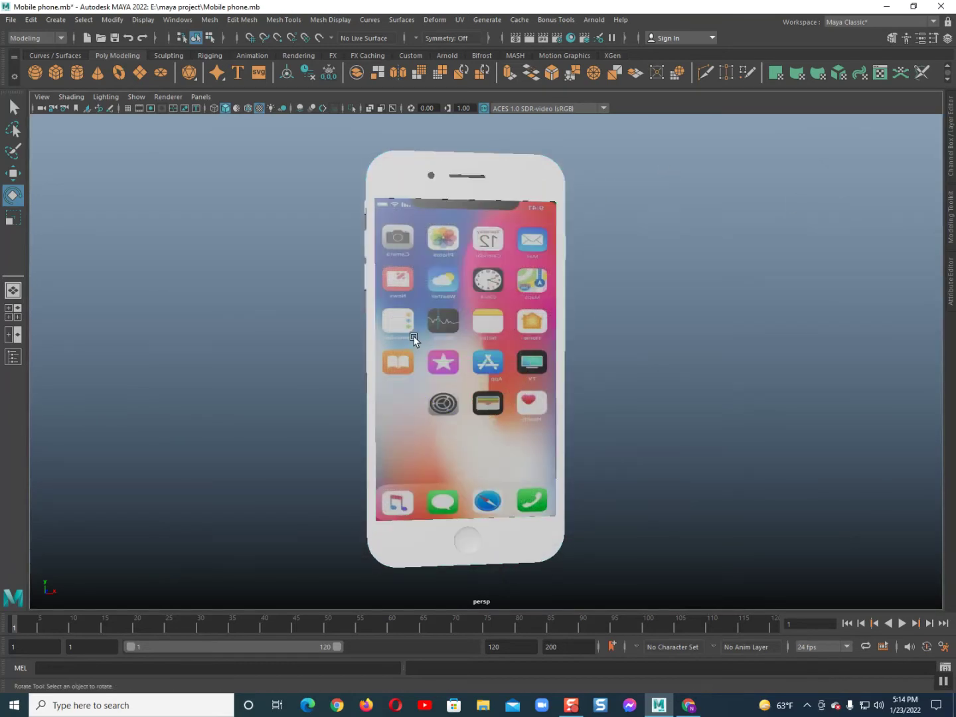
{"action": "mouse_move", "coordinate": [415, 336]}
{"action": "left_mouse_down", "text": "alt"}
{"action": "mouse_move", "coordinate": [445, 364]}
{"action": "mouse_move", "coordinate": [423, 376]}
{"action": "mouse_move", "coordinate": [430, 308]}
{"action": "left_mouse_up", "text": "alt"}
{"action": "left_click", "coordinate": [430, 307]}
{"action": "right_click", "coordinate": [431, 308]}
{"action": "right_click_drag", "start_coordinate": [430, 306], "coordinate": [431, 337]}
{"action": "left_click", "coordinate": [440, 282]}
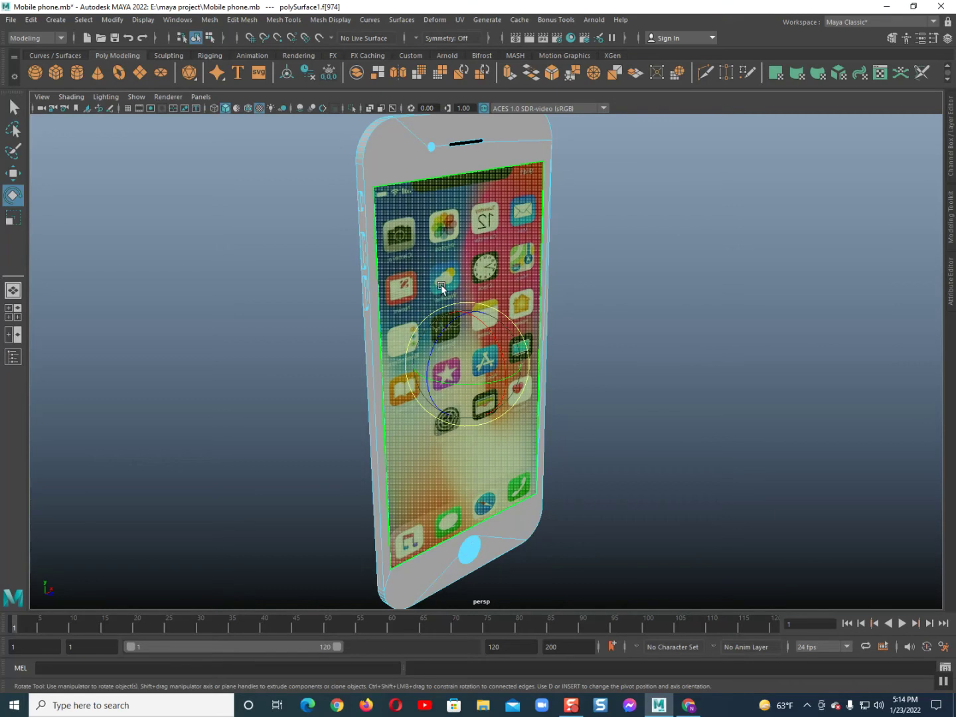
{"action": "key", "text": "w"}
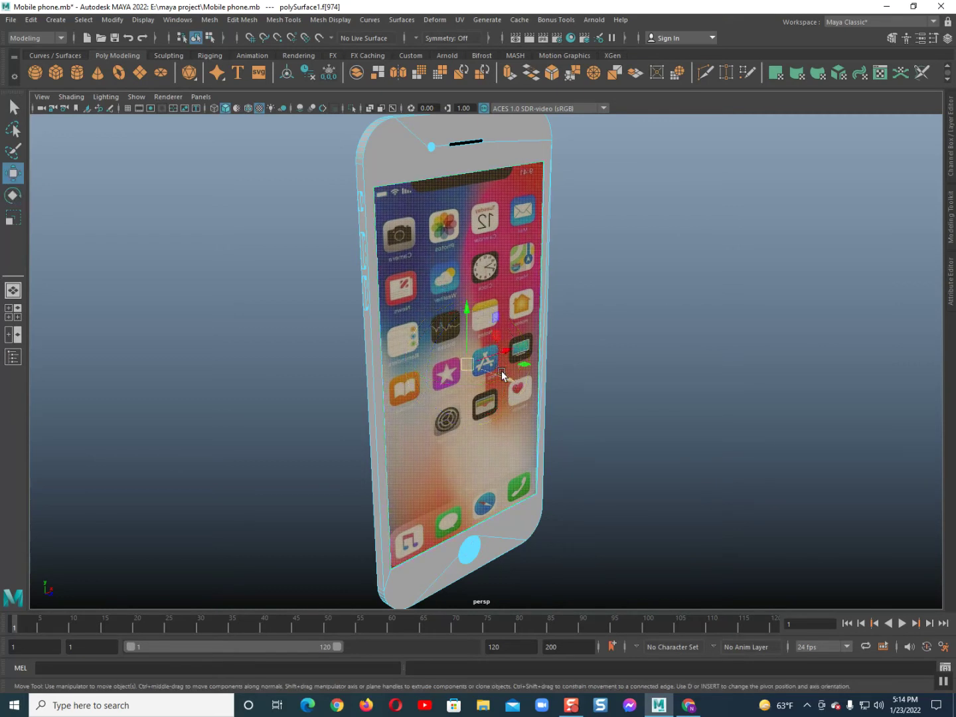
{"action": "right_click_drag", "start_coordinate": [463, 322], "coordinate": [463, 354]}
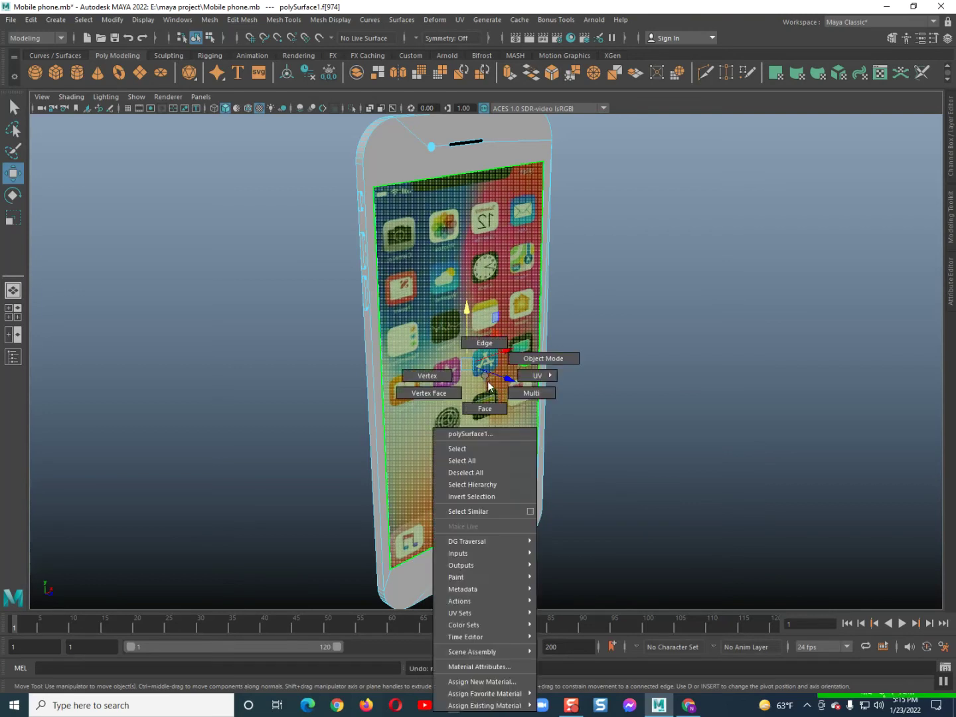
{"action": "right_click_drag", "start_coordinate": [495, 388], "coordinate": [550, 348]}
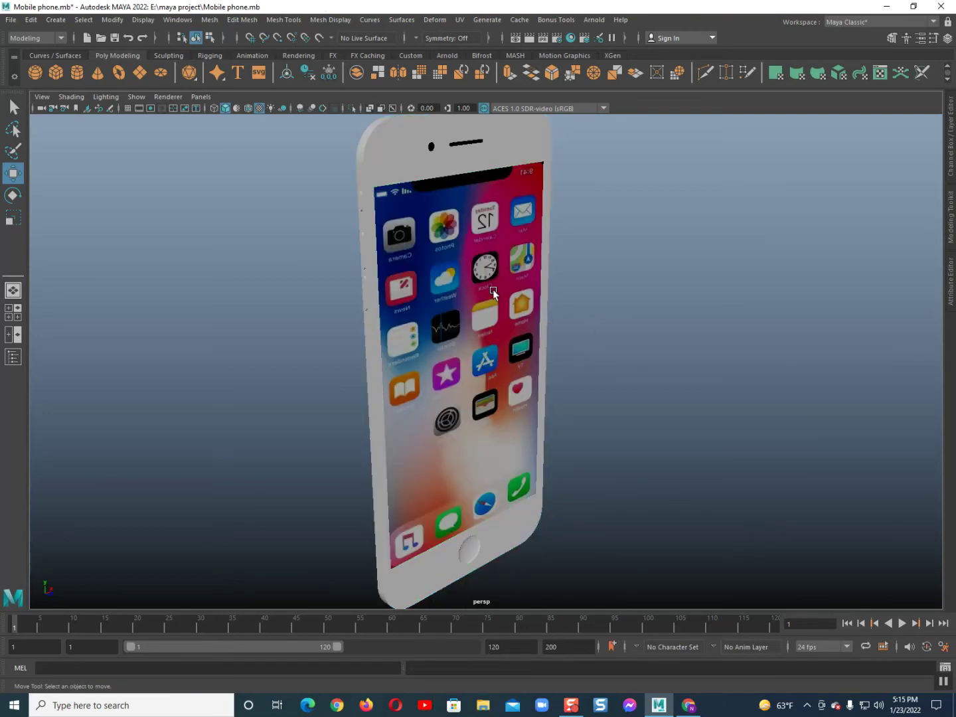
{"action": "scroll", "coordinate": [493, 289], "scroll_direction": "up", "scroll_amount": 2}
{"action": "scroll", "coordinate": [554, 519], "scroll_direction": "up", "scroll_amount": 3}
{"action": "scroll", "coordinate": [391, 287], "scroll_direction": "up", "scroll_amount": 3}
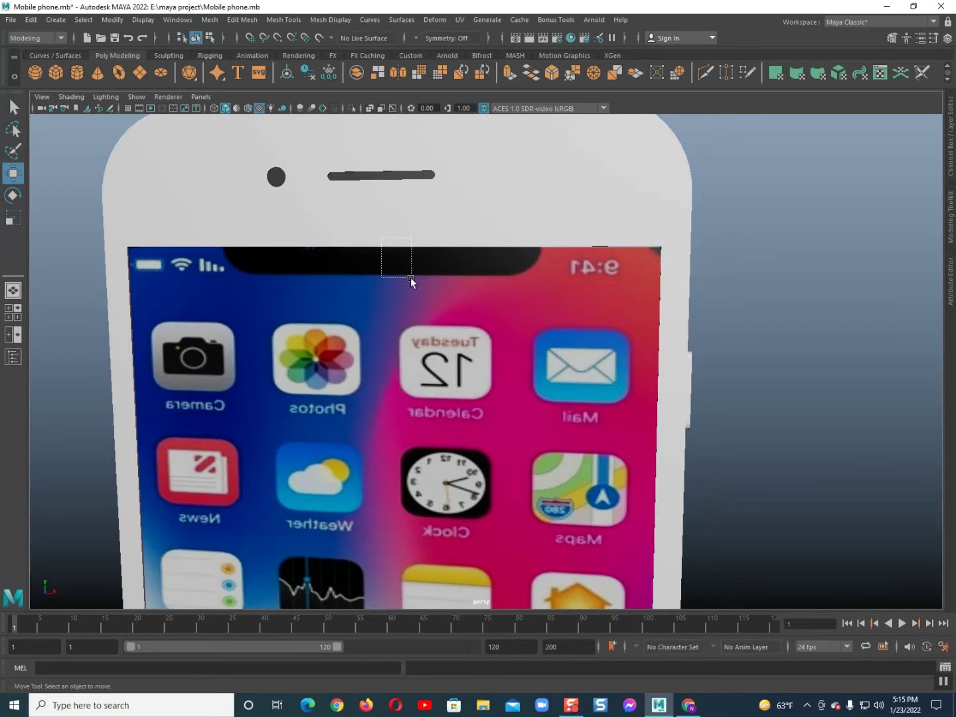
{"action": "left_click_drag", "start_coordinate": [429, 278], "coordinate": [526, 279]}
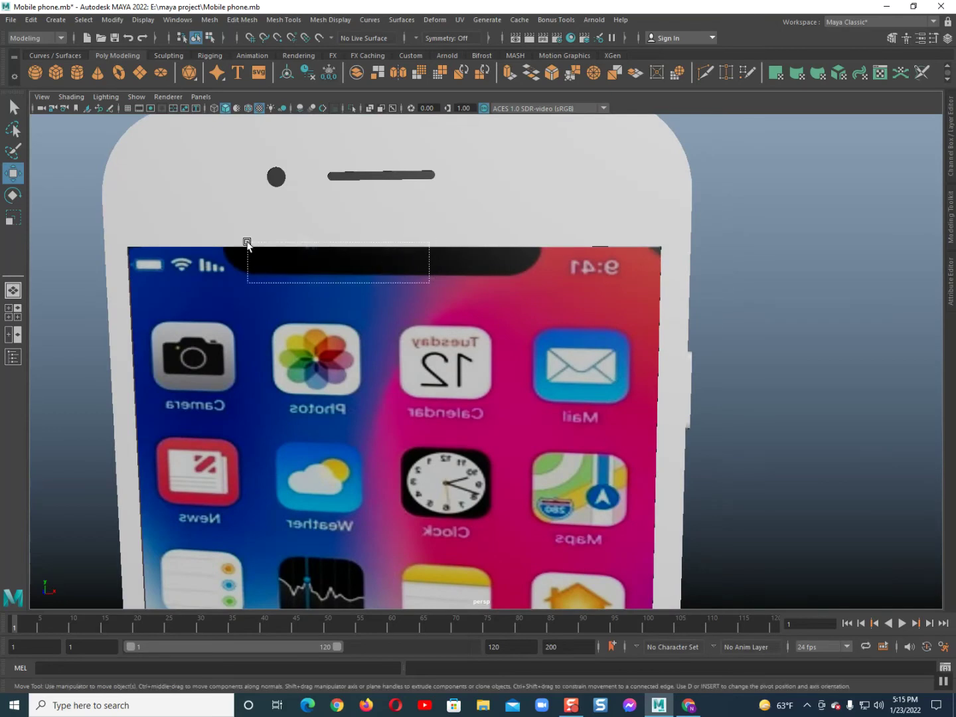
{"action": "left_click", "coordinate": [778, 302]}
{"action": "scroll", "coordinate": [294, 429], "scroll_direction": "down", "scroll_amount": 5}
{"action": "mouse_move", "coordinate": [194, 440]}
{"action": "left_mouse_down", "text": "alt"}
{"action": "mouse_move", "coordinate": [306, 430]}
{"action": "mouse_move", "coordinate": [290, 456]}
{"action": "left_mouse_up", "text": "alt"}
{"action": "scroll", "coordinate": [277, 398], "scroll_direction": "down", "scroll_amount": 1}
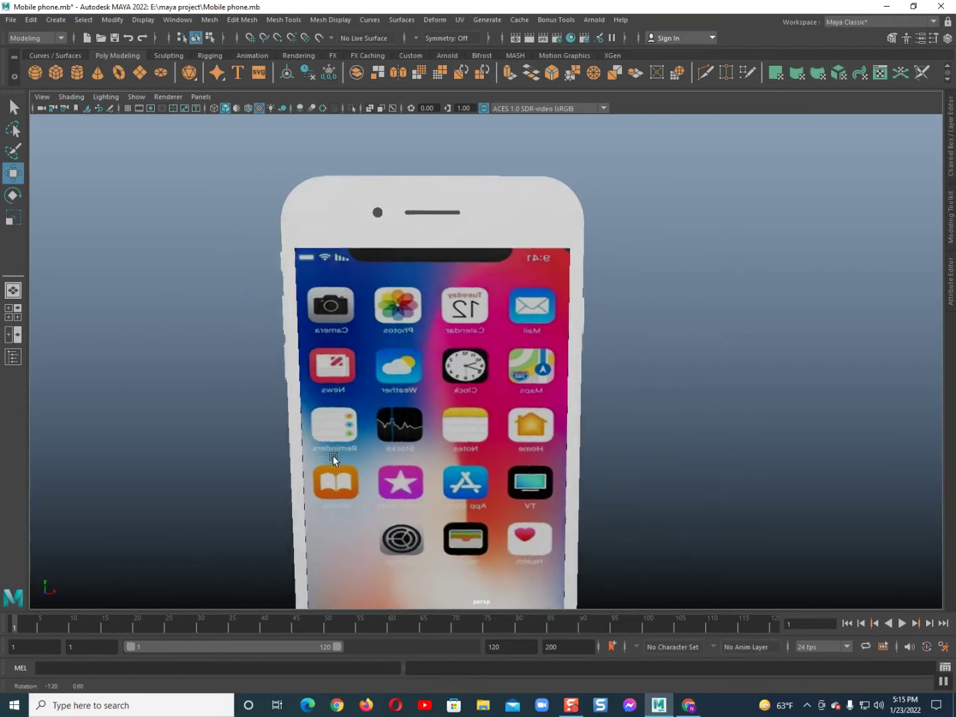
{"action": "mouse_move", "coordinate": [336, 457]}
{"action": "middle_mouse_down", "text": "alt"}
{"action": "mouse_move", "coordinate": [374, 422]}
{"action": "mouse_move", "coordinate": [377, 391]}
{"action": "middle_mouse_up", "text": "alt"}
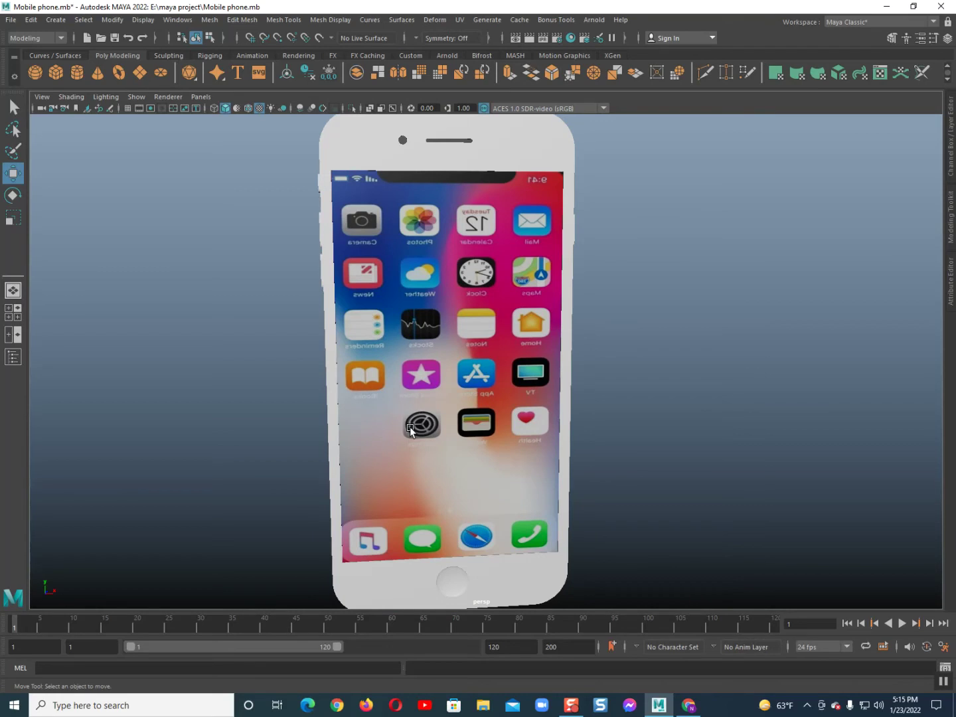
{"action": "mouse_move", "coordinate": [410, 431]}
{"action": "left_mouse_down", "text": "alt"}
{"action": "mouse_move", "coordinate": [415, 399]}
{"action": "mouse_move", "coordinate": [416, 412]}
{"action": "mouse_move", "coordinate": [445, 408]}
{"action": "left_mouse_up", "text": "alt"}
{"action": "left_click", "coordinate": [445, 406]}
{"action": "right_click", "coordinate": [449, 320]}
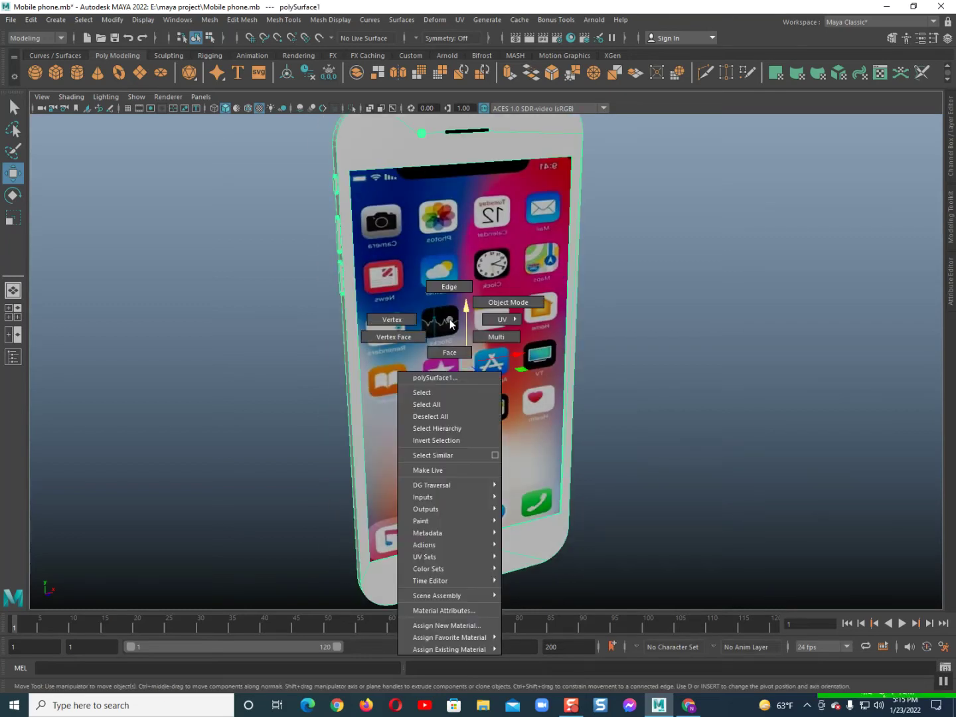
Apply a Planar projection (polyPlanarProj1) to the screen face from the UV Toolkit's Create section
{"action": "left_click", "coordinate": [451, 341]}
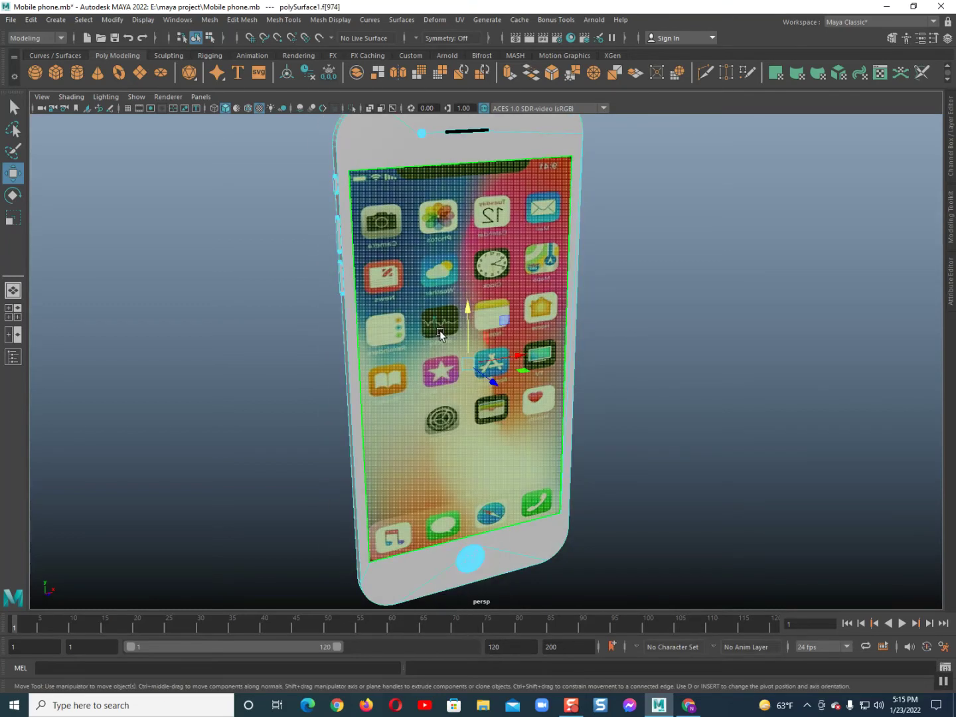
{"action": "left_click", "coordinate": [460, 21]}
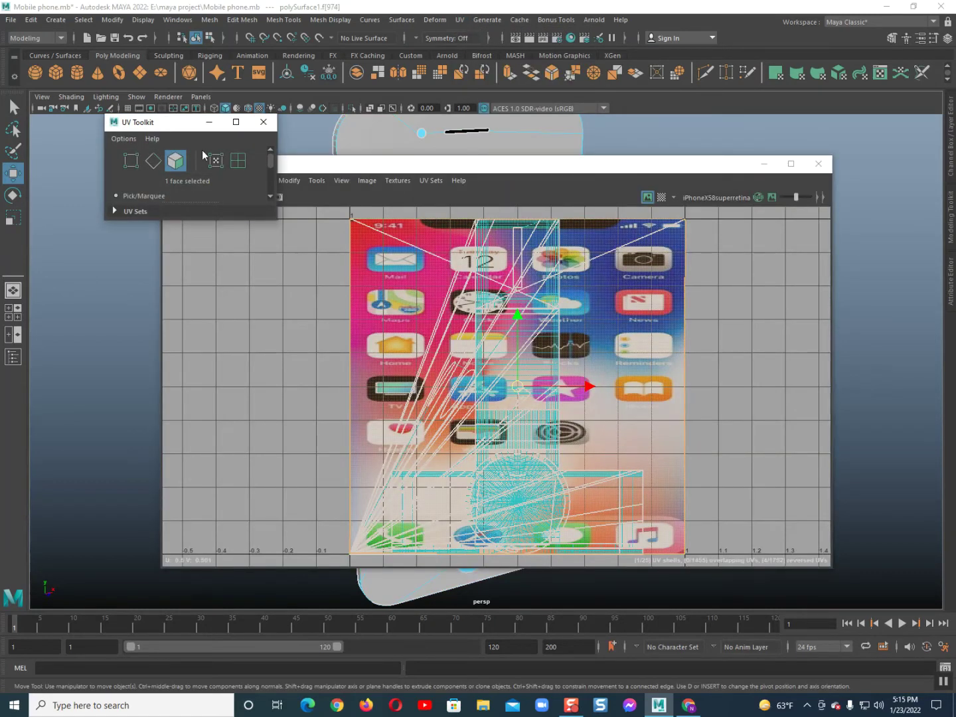
{"action": "left_click_drag", "start_coordinate": [224, 220], "coordinate": [224, 647]}
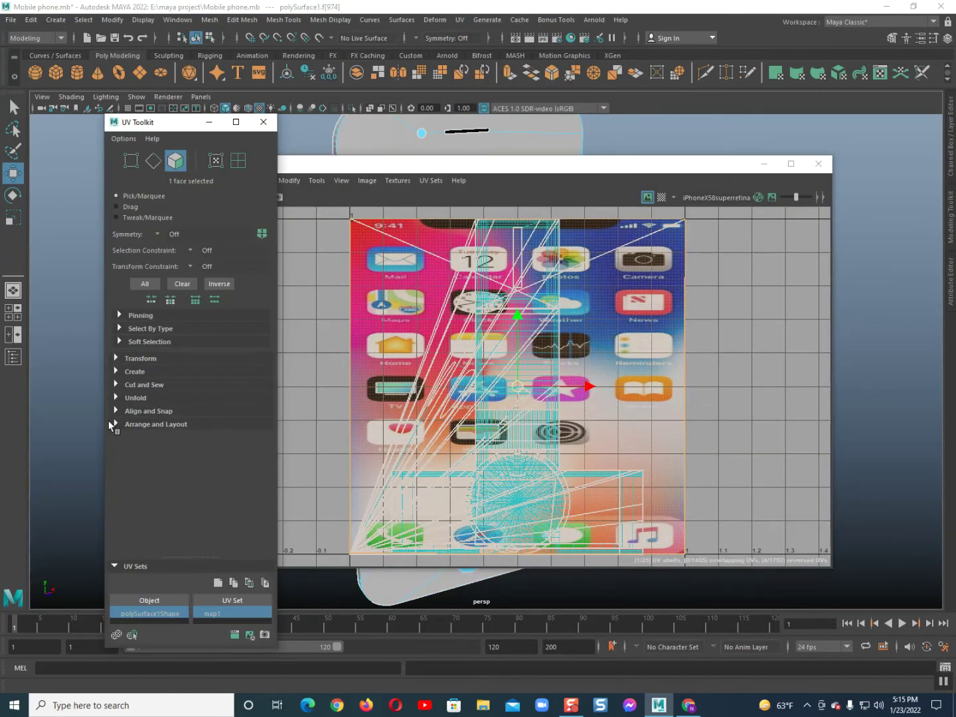
{"action": "left_click", "coordinate": [129, 372]}
{"action": "left_click", "coordinate": [204, 403]}
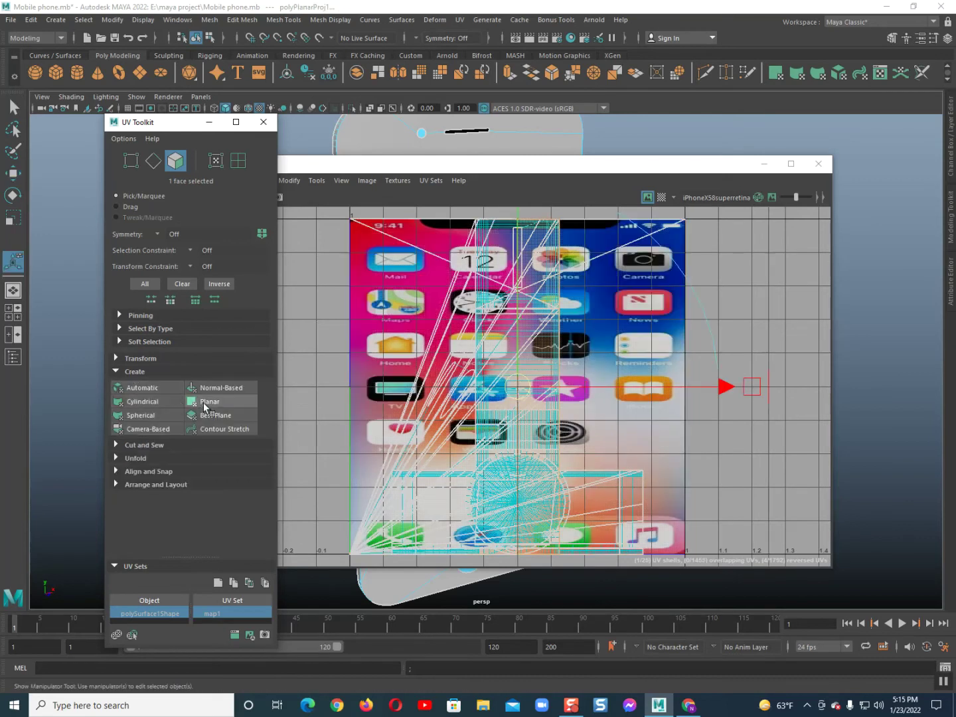
{"action": "mouse_move", "coordinate": [708, 170]}
{"action": "left_mouse_down"}
{"action": "mouse_move", "coordinate": [644, 469]}
{"action": "mouse_move", "coordinate": [659, 494]}
{"action": "mouse_move", "coordinate": [630, 550]}
{"action": "left_mouse_up"}
{"action": "mouse_move", "coordinate": [537, 407]}
{"action": "left_mouse_down", "text": "alt"}
{"action": "mouse_move", "coordinate": [465, 376]}
{"action": "mouse_move", "coordinate": [478, 315]}
{"action": "mouse_move", "coordinate": [512, 320]}
{"action": "mouse_move", "coordinate": [454, 319]}
{"action": "mouse_move", "coordinate": [472, 315]}
{"action": "left_mouse_up", "text": "alt"}
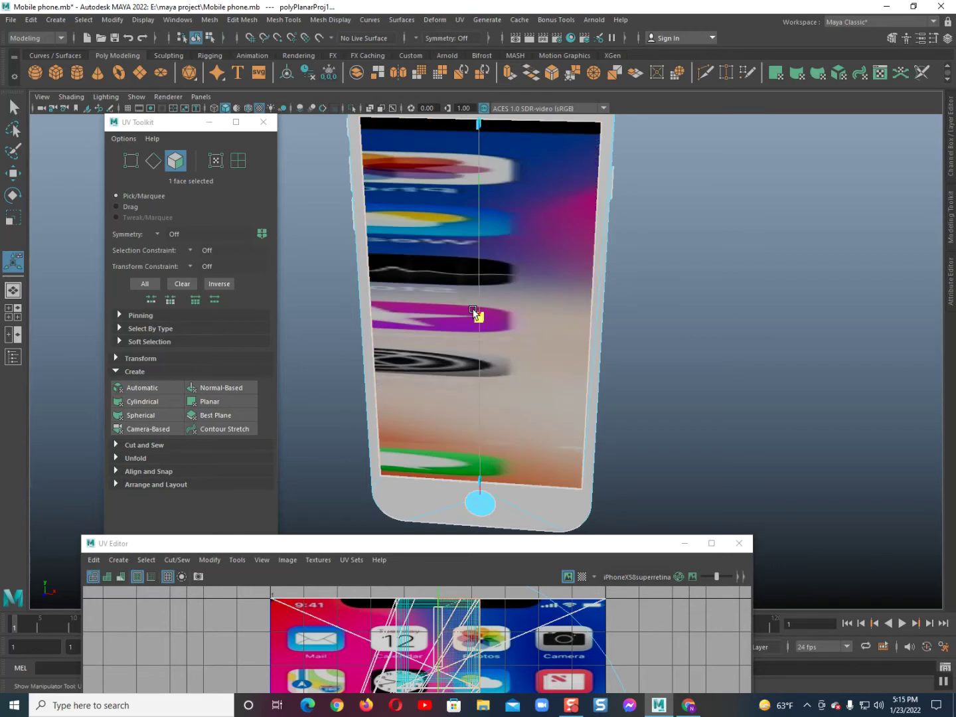
Scale the screen UV shell wider horizontally with the R scale tool
{"action": "scroll", "coordinate": [485, 311], "scroll_direction": "down", "scroll_amount": 2}
{"action": "mouse_move", "coordinate": [483, 194]}
{"action": "left_mouse_down"}
{"action": "mouse_move", "coordinate": [478, 161]}
{"action": "mouse_move", "coordinate": [471, 320]}
{"action": "mouse_move", "coordinate": [468, 167]}
{"action": "left_mouse_up"}
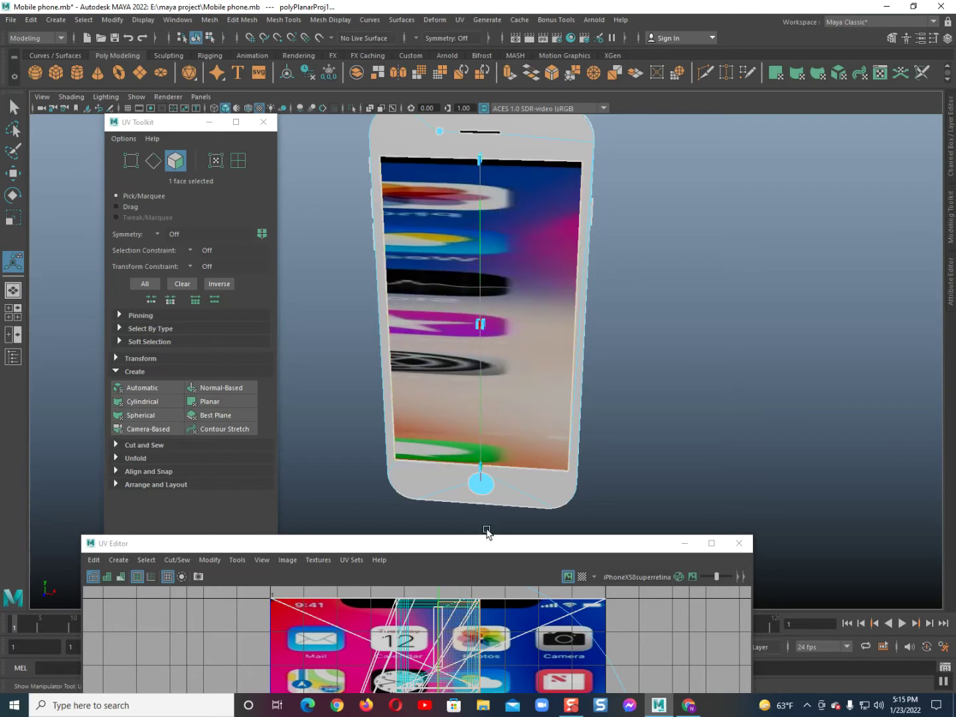
{"action": "scroll", "coordinate": [487, 530], "scroll_direction": "down", "scroll_amount": 1}
{"action": "left_click_drag", "start_coordinate": [480, 540], "coordinate": [492, 380]}
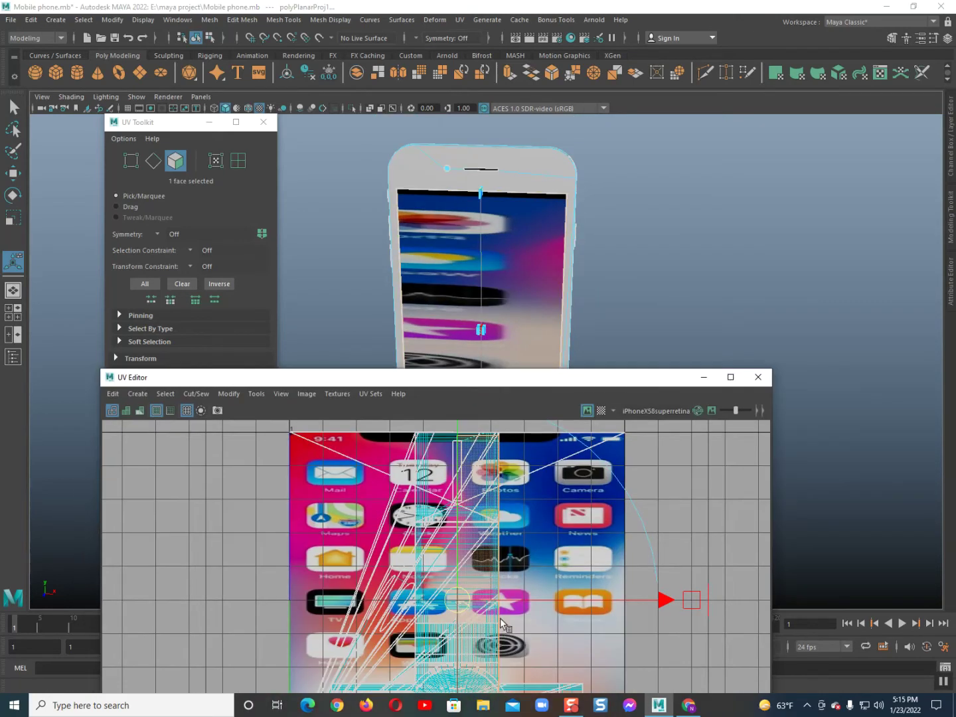
{"action": "key", "text": "r"}
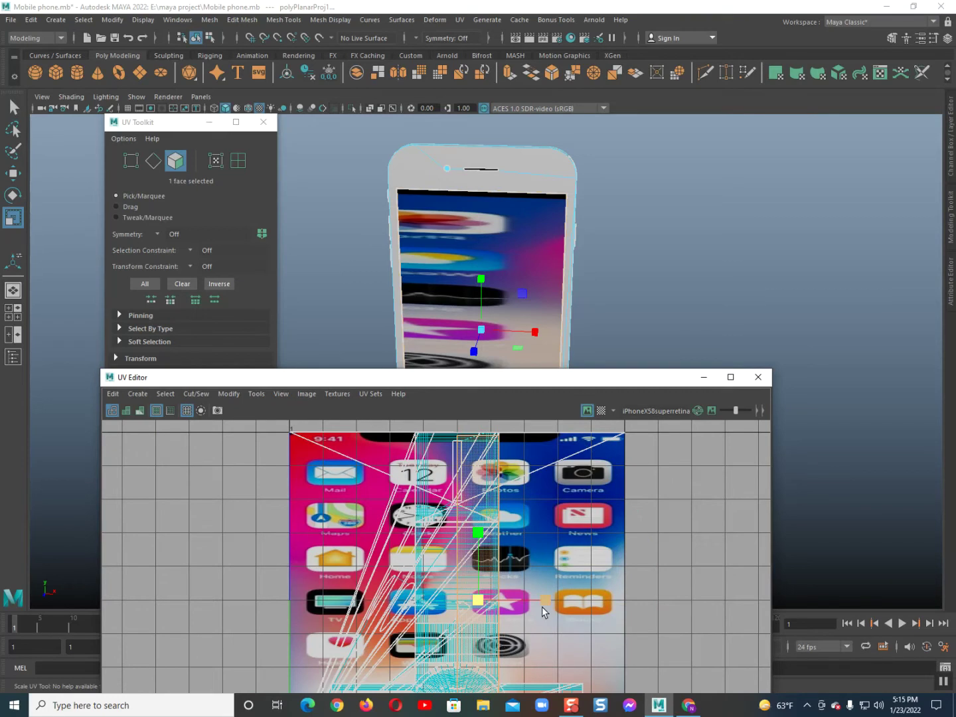
{"action": "left_click_drag", "start_coordinate": [542, 607], "coordinate": [775, 601]}
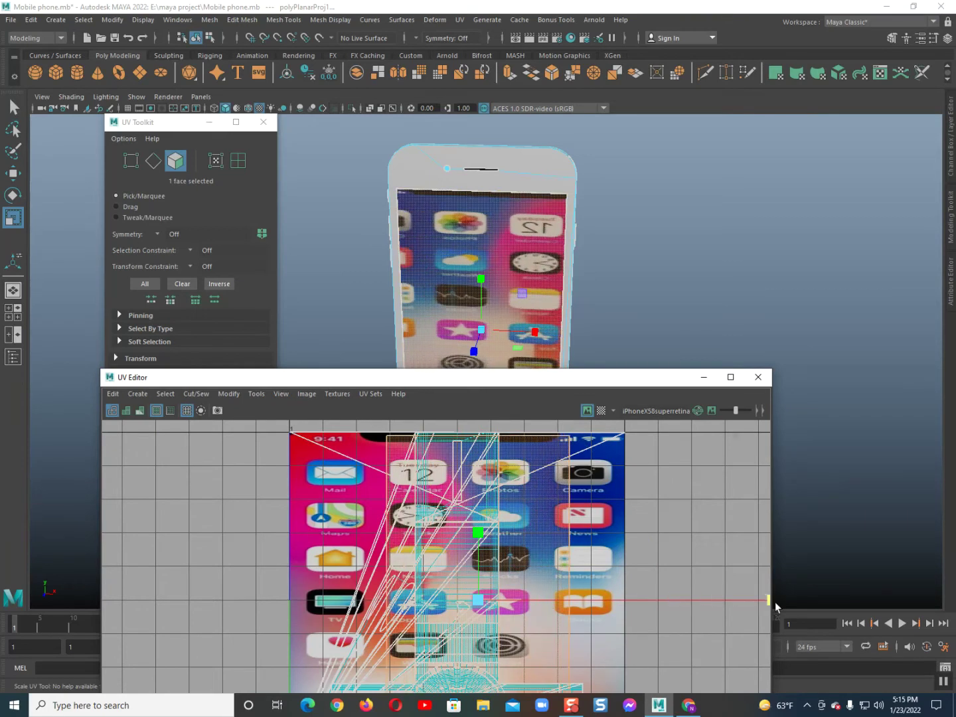
{"action": "left_click_drag", "start_coordinate": [776, 602], "coordinate": [948, 626]}
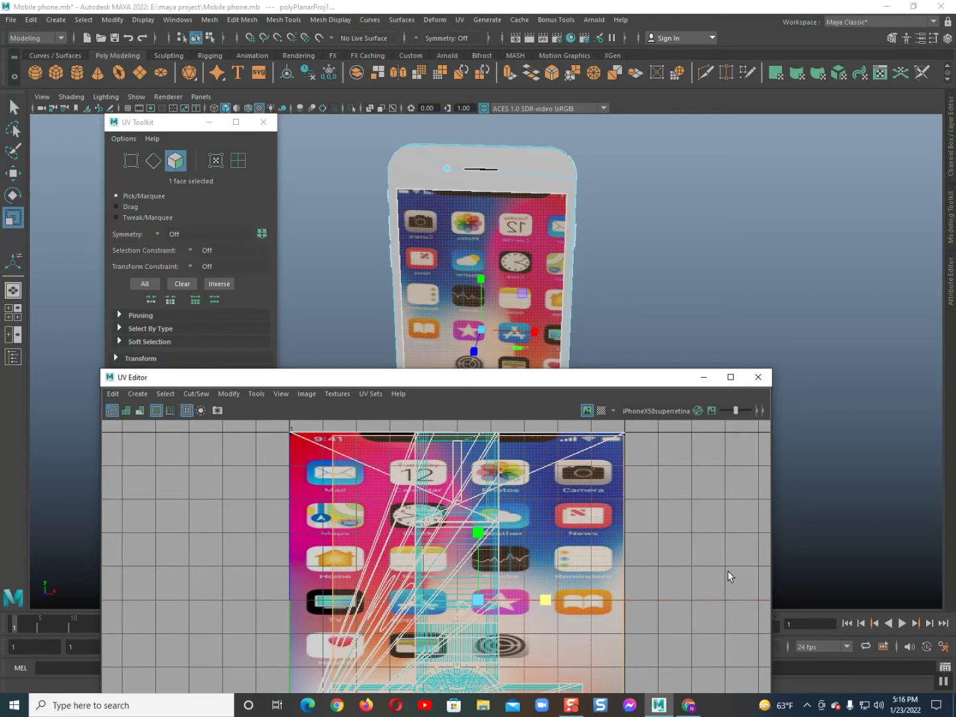
Move the vertical UV edge left to realign the texture, then close the UV Editor
{"action": "right_click_drag", "start_coordinate": [621, 529], "coordinate": [589, 515]}
{"action": "left_click", "coordinate": [332, 529]}
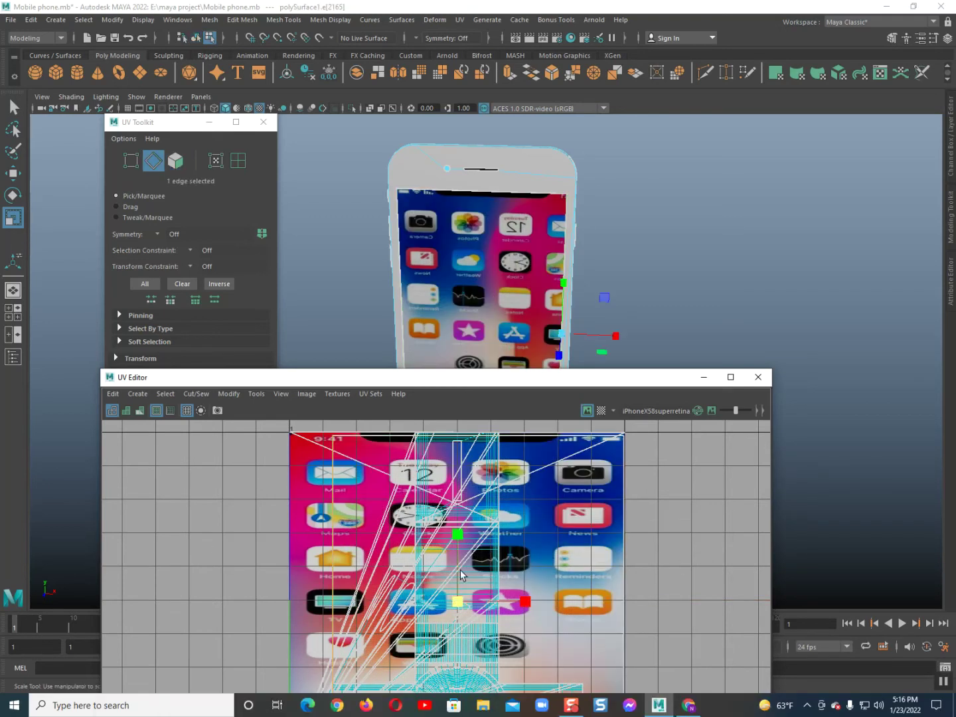
{"action": "key", "text": "w"}
{"action": "left_click_drag", "start_coordinate": [531, 604], "coordinate": [490, 599]}
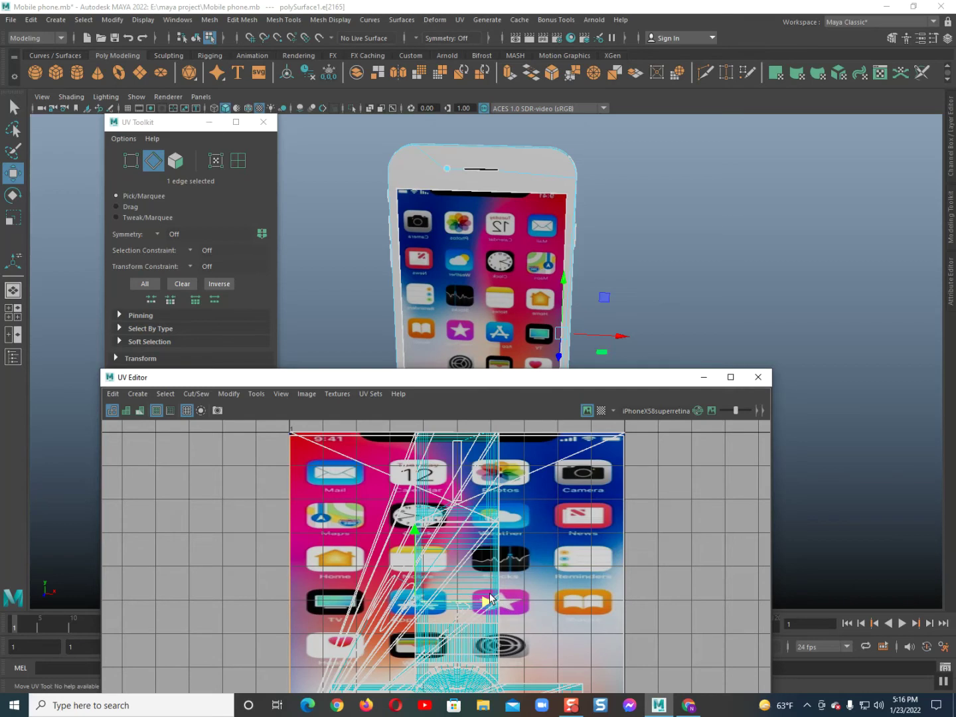
{"action": "left_click", "coordinate": [758, 377]}
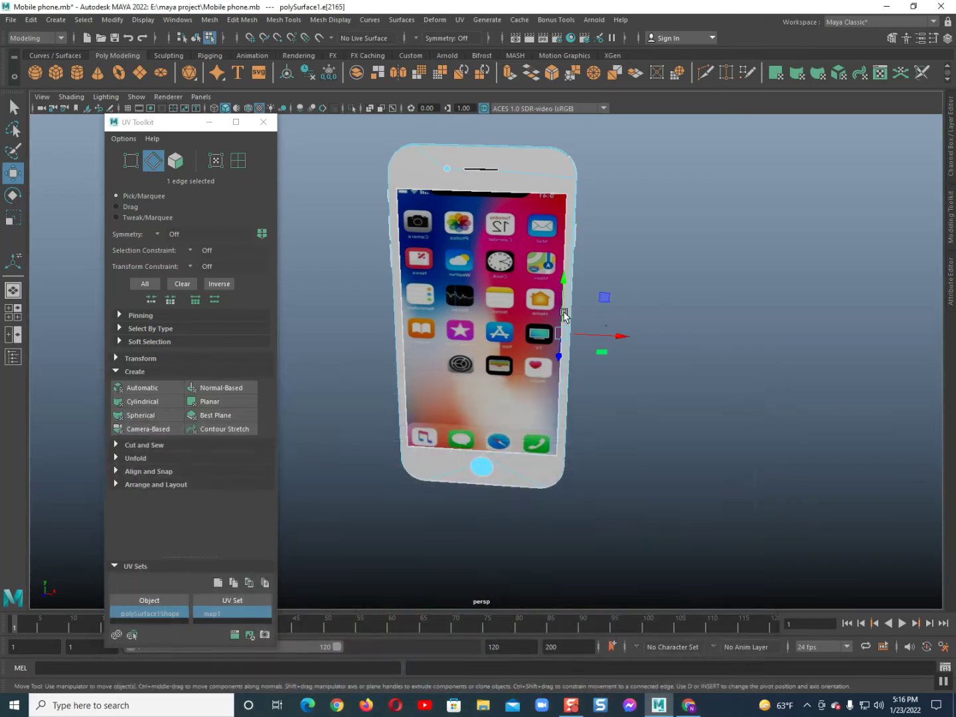
{"action": "key", "text": "space"}
{"action": "left_click_drag", "start_coordinate": [531, 312], "coordinate": [559, 342]}
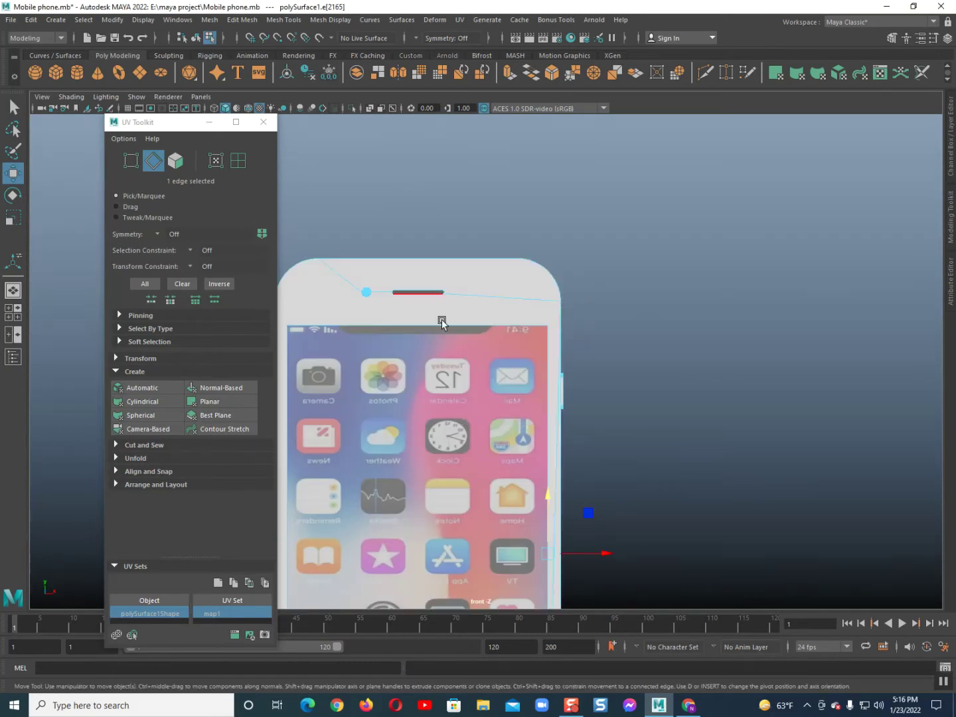
{"action": "scroll", "coordinate": [454, 352], "scroll_direction": "down", "scroll_amount": 2}
{"action": "scroll", "coordinate": [453, 351], "scroll_direction": "down", "scroll_amount": 1}
{"action": "middle_click_drag", "start_coordinate": [453, 353], "coordinate": [481, 232], "text": "alt"}
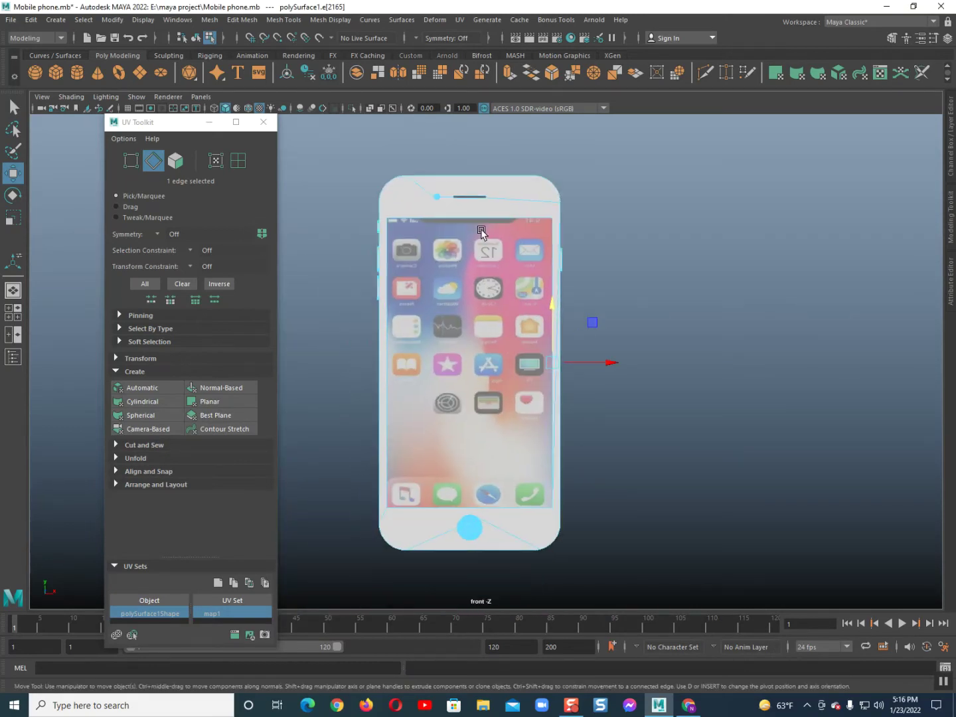
{"action": "left_click", "coordinate": [459, 20]}
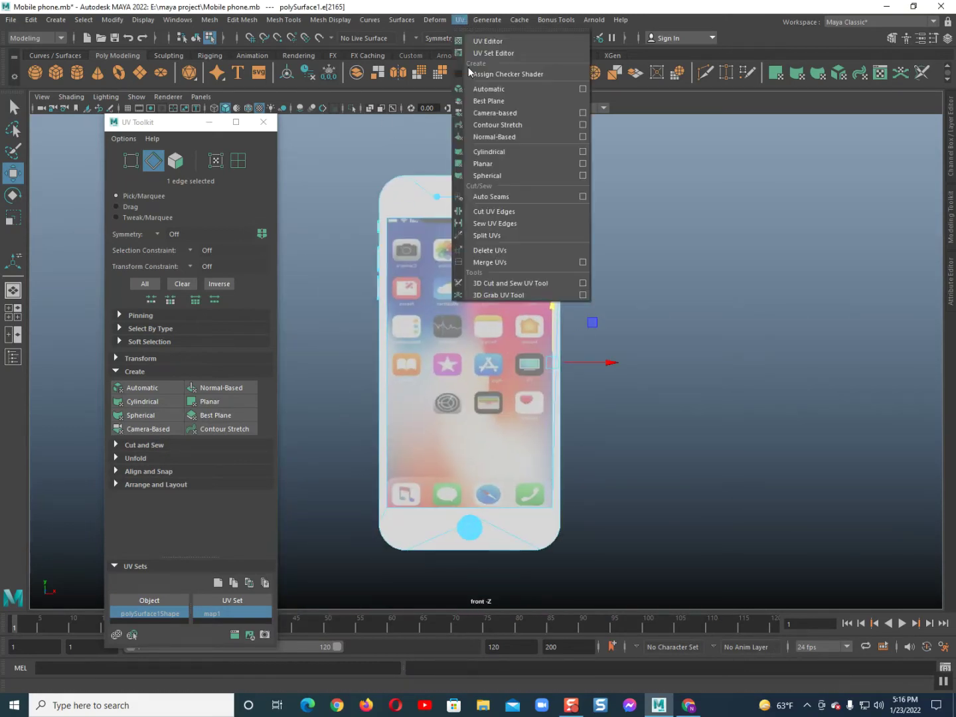
{"action": "left_click", "coordinate": [480, 39]}
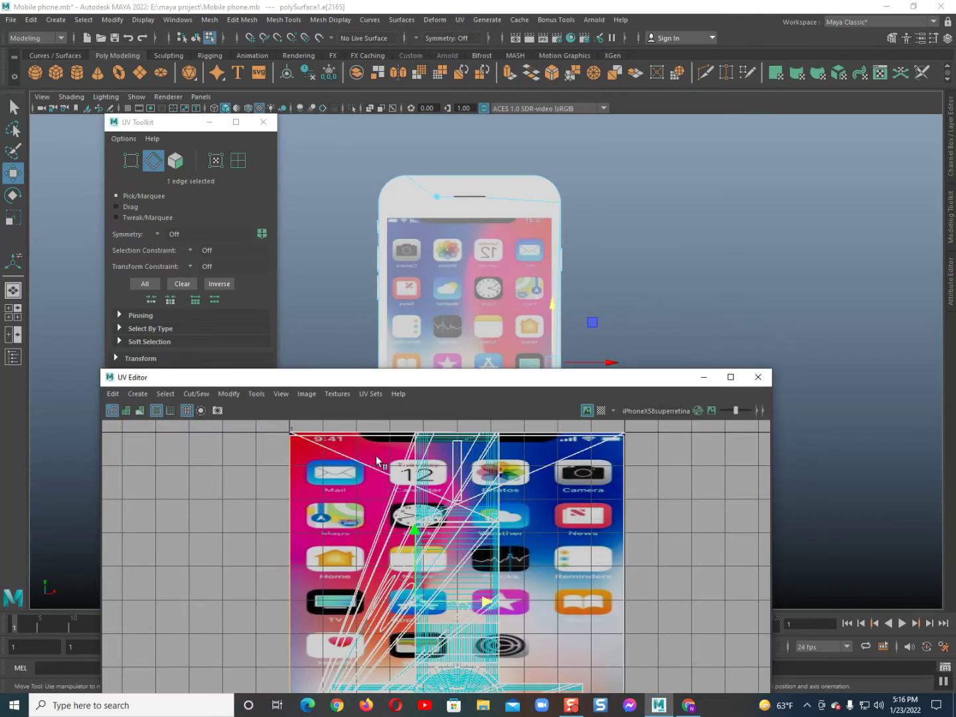
{"action": "right_click_drag", "start_coordinate": [406, 285], "coordinate": [412, 310]}
{"action": "left_click", "coordinate": [429, 261]}
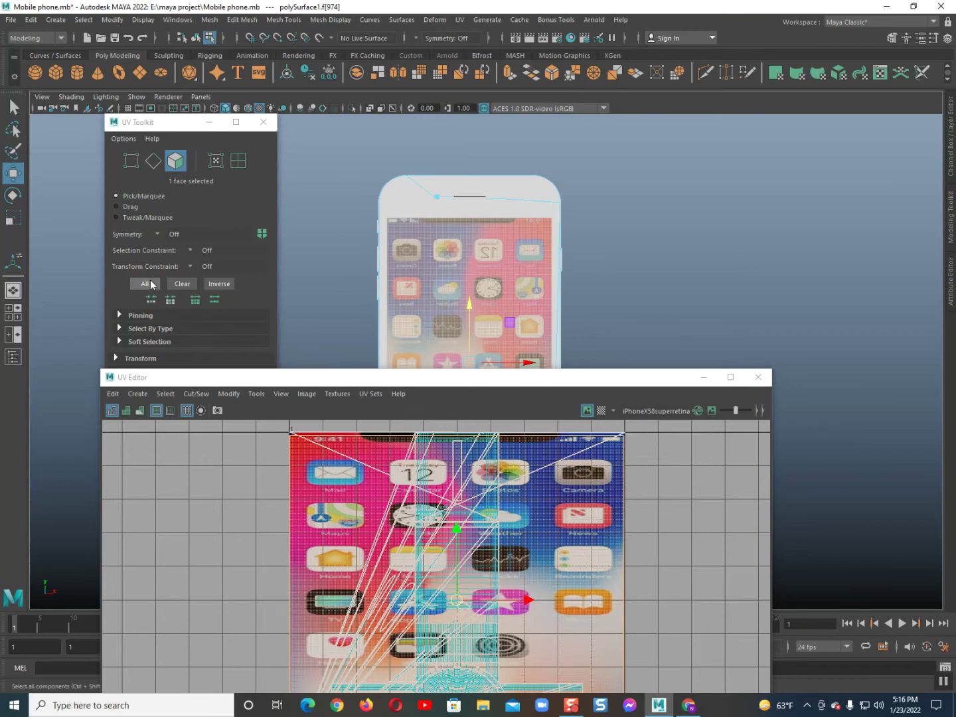
{"action": "left_click_drag", "start_coordinate": [157, 124], "coordinate": [179, 67]}
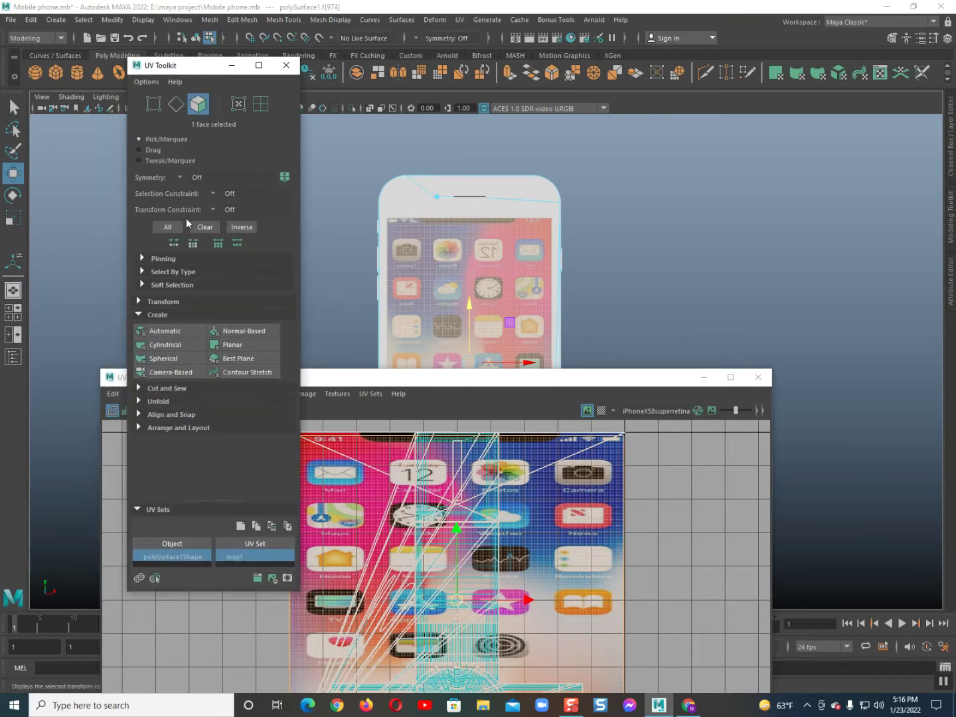
{"action": "left_click", "coordinate": [172, 374]}
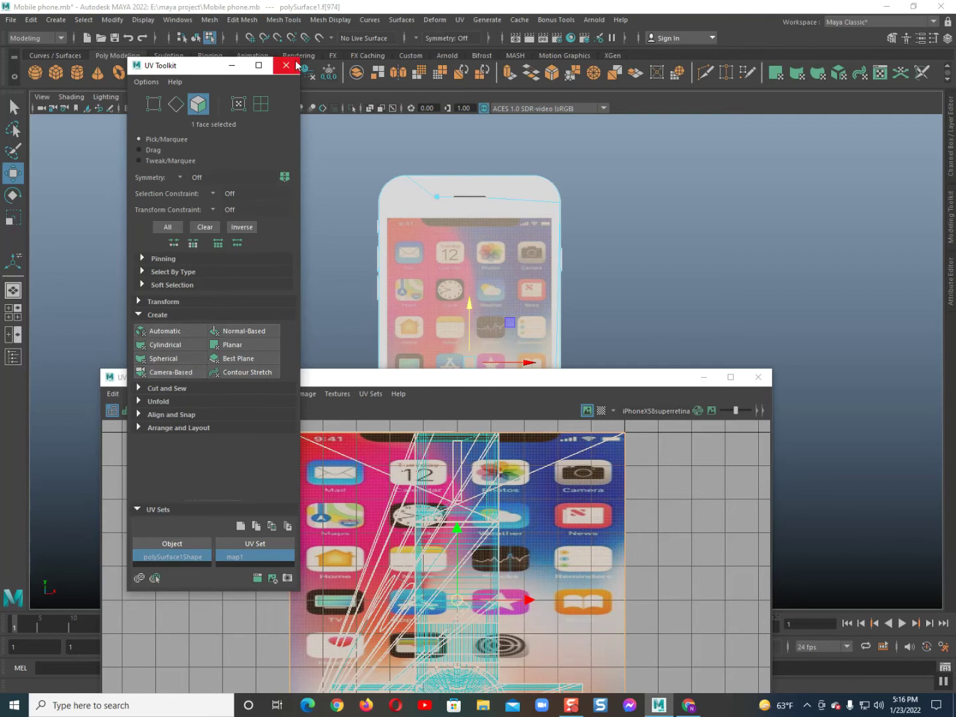
{"action": "left_click", "coordinate": [469, 237]}
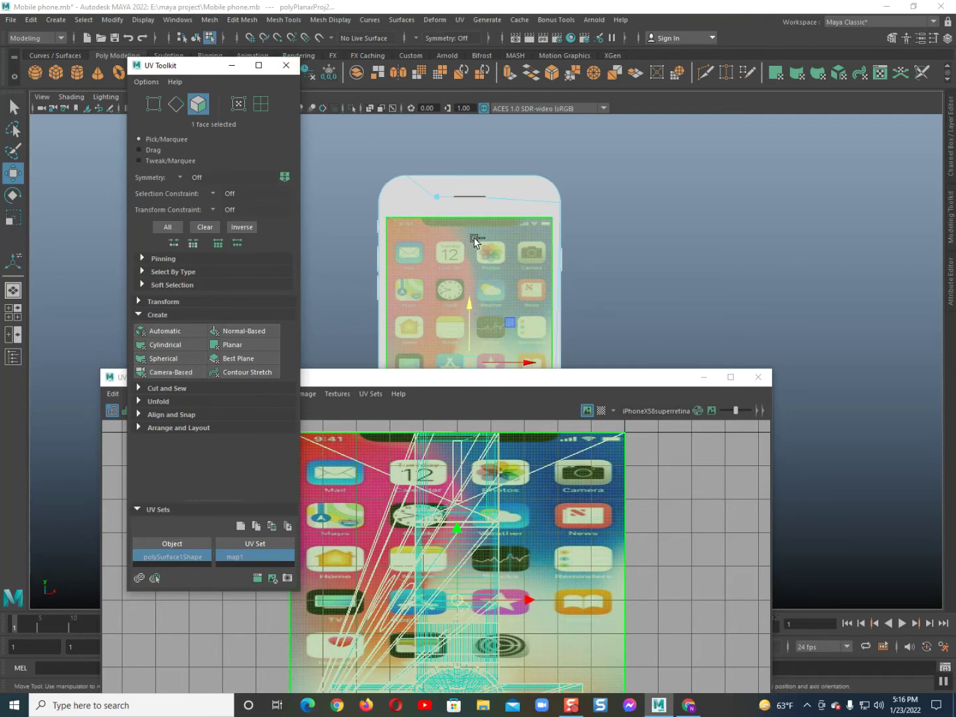
{"action": "key", "text": "ctrl+z"}
{"action": "left_click", "coordinate": [644, 337]}
{"action": "left_click", "coordinate": [757, 378]}
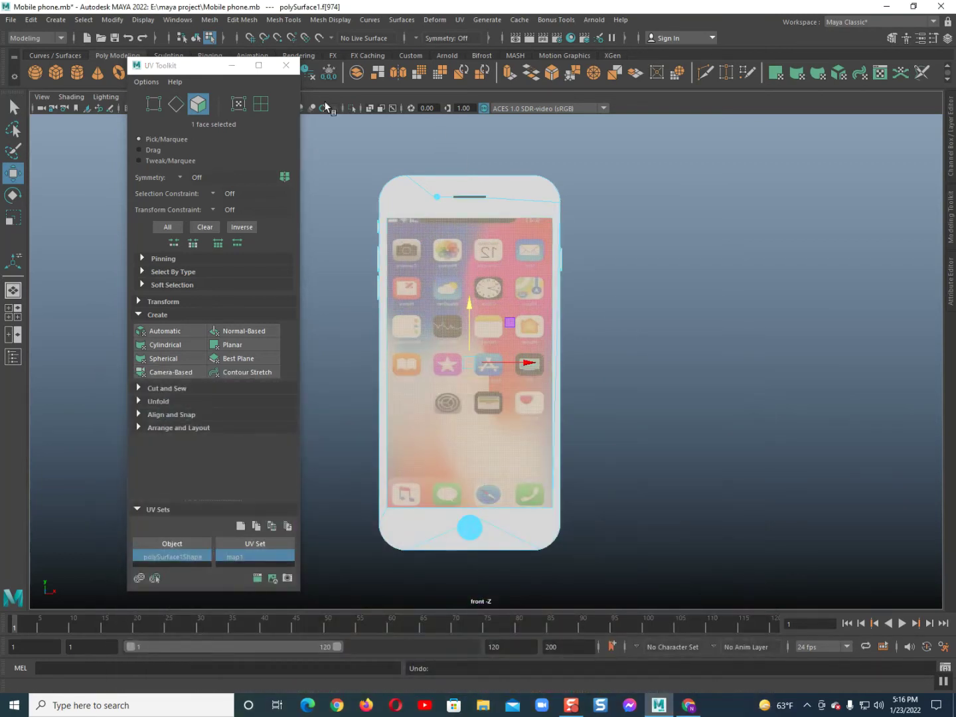
Close the UV Toolkit and switch the viewport to the persp camera
{"action": "left_click", "coordinate": [295, 70]}
{"action": "key", "text": "F8"}
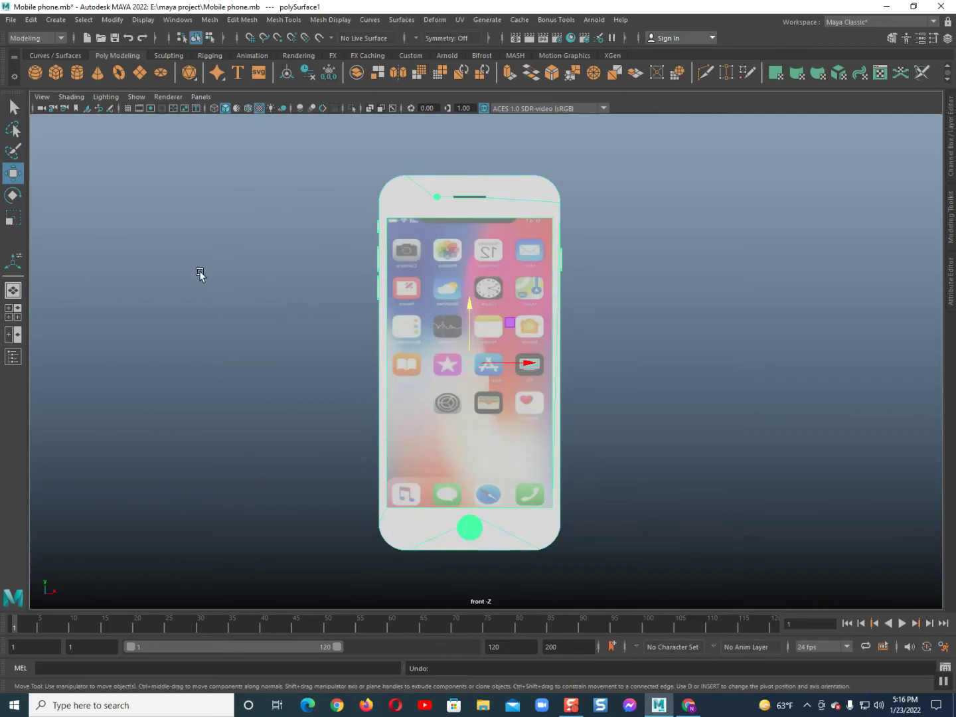
{"action": "left_click", "coordinate": [200, 273]}
{"action": "left_click_drag", "start_coordinate": [408, 288], "coordinate": [409, 279]}
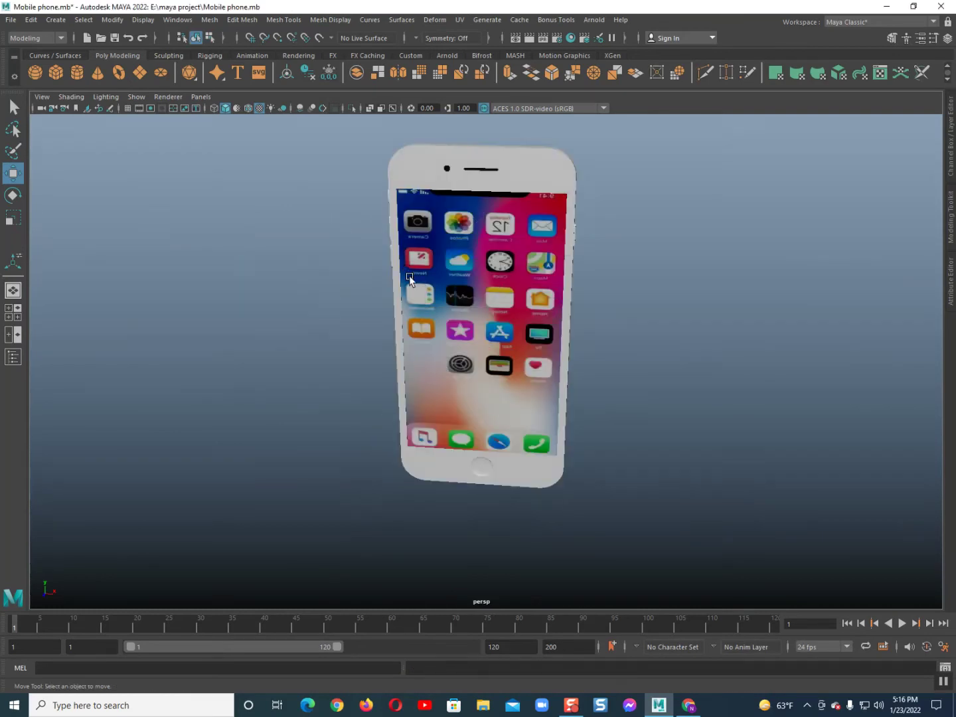
Zoom in and orbit over the screen icons, Settings area and dock to inspect the texture
{"action": "scroll", "coordinate": [409, 277], "scroll_direction": "up", "scroll_amount": 1}
{"action": "scroll", "coordinate": [409, 277], "scroll_direction": "up", "scroll_amount": 2}
{"action": "scroll", "coordinate": [401, 277], "scroll_direction": "up", "scroll_amount": 3}
{"action": "scroll", "coordinate": [392, 279], "scroll_direction": "up", "scroll_amount": 3}
{"action": "scroll", "coordinate": [397, 272], "scroll_direction": "up", "scroll_amount": 2}
{"action": "scroll", "coordinate": [425, 259], "scroll_direction": "up", "scroll_amount": 2}
{"action": "left_click_drag", "start_coordinate": [444, 252], "coordinate": [437, 284], "text": "alt"}
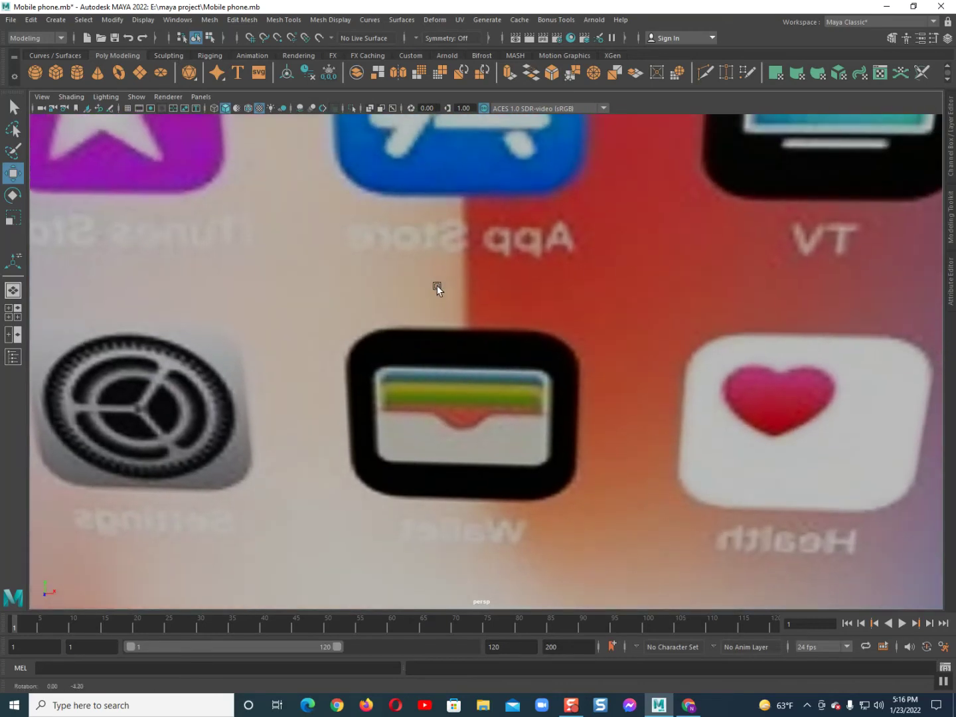
{"action": "scroll", "coordinate": [566, 265], "scroll_direction": "down", "scroll_amount": 3}
{"action": "mouse_move", "coordinate": [565, 267]}
{"action": "middle_mouse_down", "text": "alt"}
{"action": "mouse_move", "coordinate": [675, 314]}
{"action": "mouse_move", "coordinate": [624, 200]}
{"action": "middle_mouse_up", "text": "alt"}
{"action": "mouse_move", "coordinate": [625, 200]}
{"action": "left_mouse_down", "text": "alt"}
{"action": "mouse_move", "coordinate": [479, 342]}
{"action": "mouse_move", "coordinate": [398, 443]}
{"action": "mouse_move", "coordinate": [410, 397]}
{"action": "left_mouse_up", "text": "alt"}
{"action": "scroll", "coordinate": [504, 373], "scroll_direction": "down", "scroll_amount": 3}
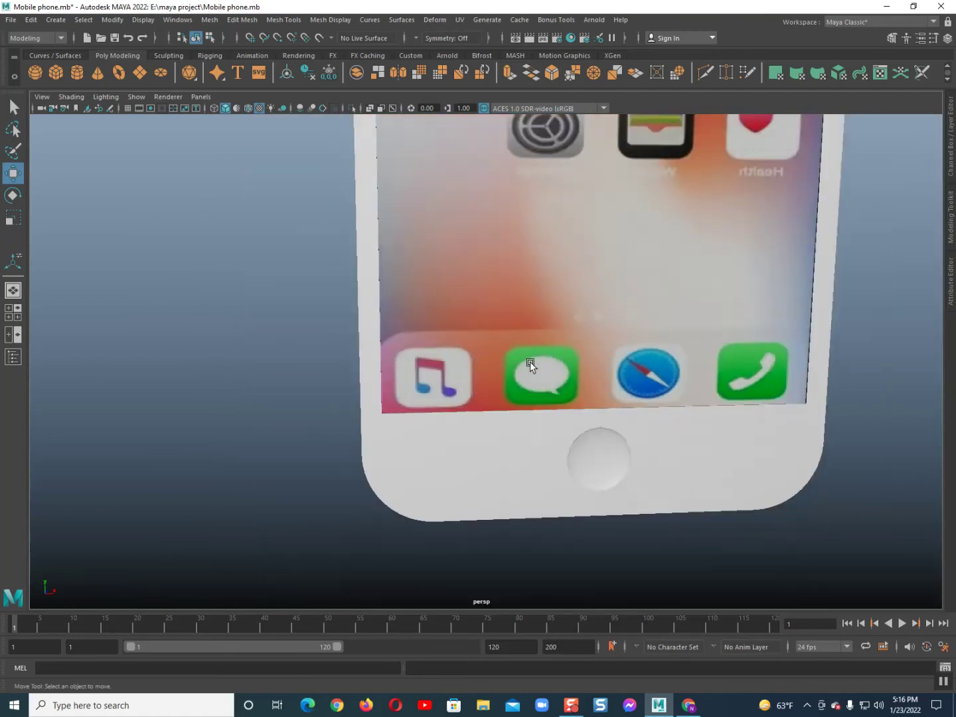
{"action": "scroll", "coordinate": [519, 383], "scroll_direction": "down", "scroll_amount": 2}
{"action": "scroll", "coordinate": [520, 332], "scroll_direction": "down", "scroll_amount": 1}
Return to the front view and select the screen face polySurface1.f[974]
{"action": "key", "text": "space"}
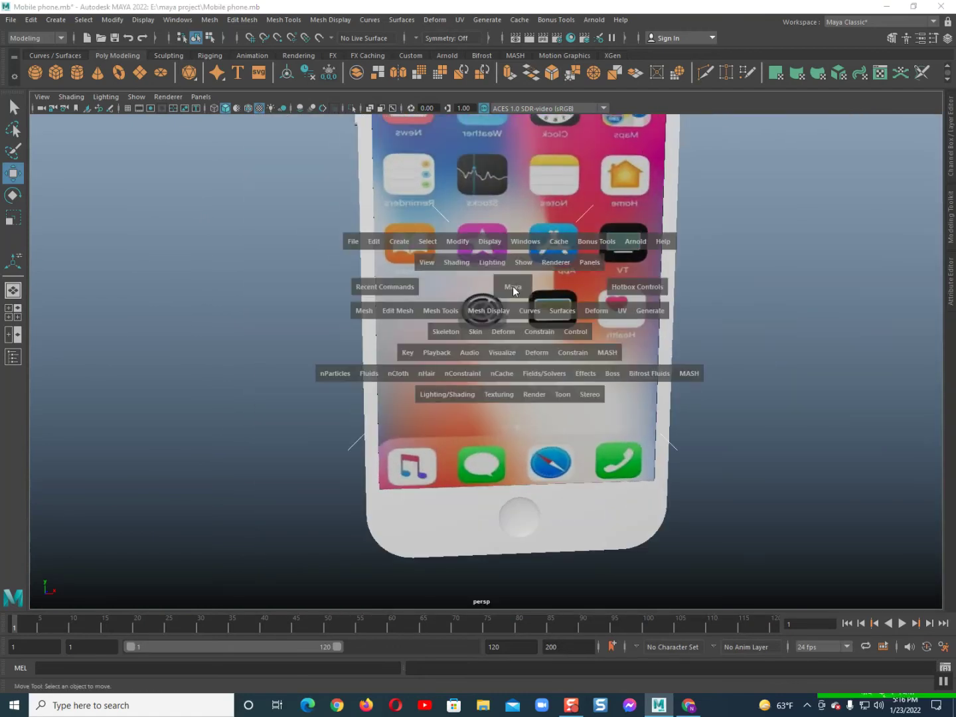
{"action": "left_click_drag", "start_coordinate": [512, 286], "coordinate": [513, 300]}
{"action": "left_click", "coordinate": [492, 286]}
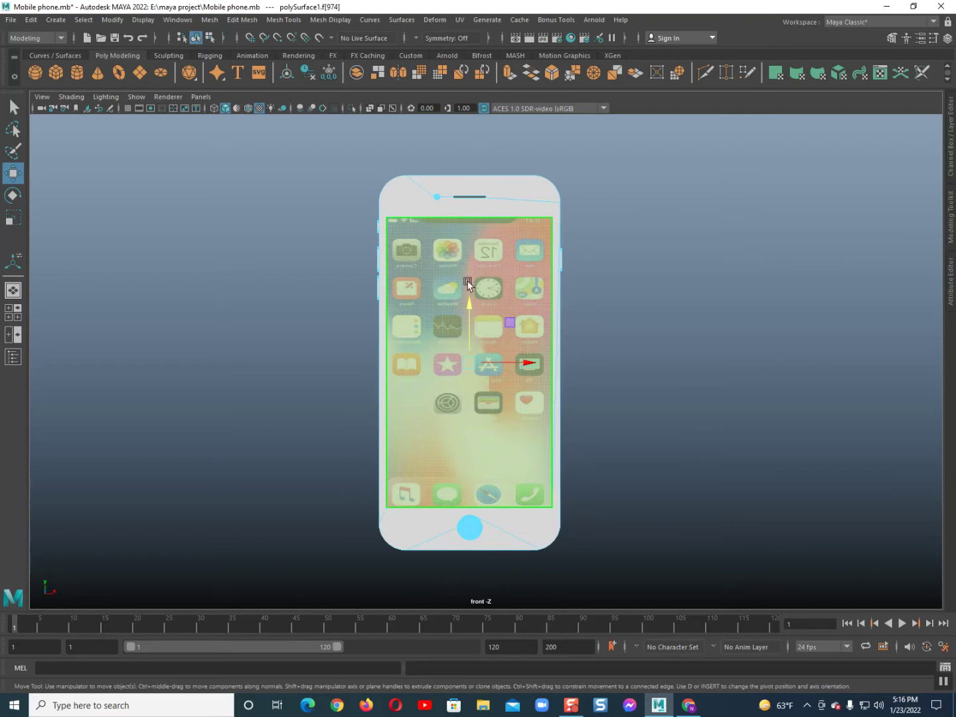
Apply a Camera-Based UV projection to the screen face, then close the UV Toolkit and UV Editor
{"action": "left_click", "coordinate": [460, 20]}
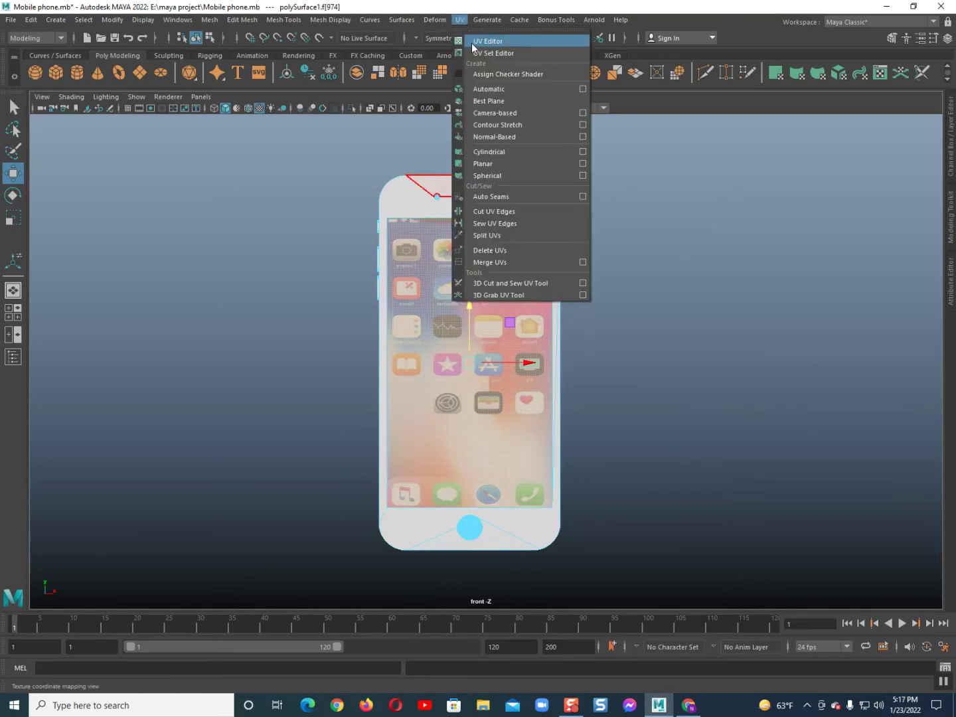
{"action": "left_click", "coordinate": [487, 39]}
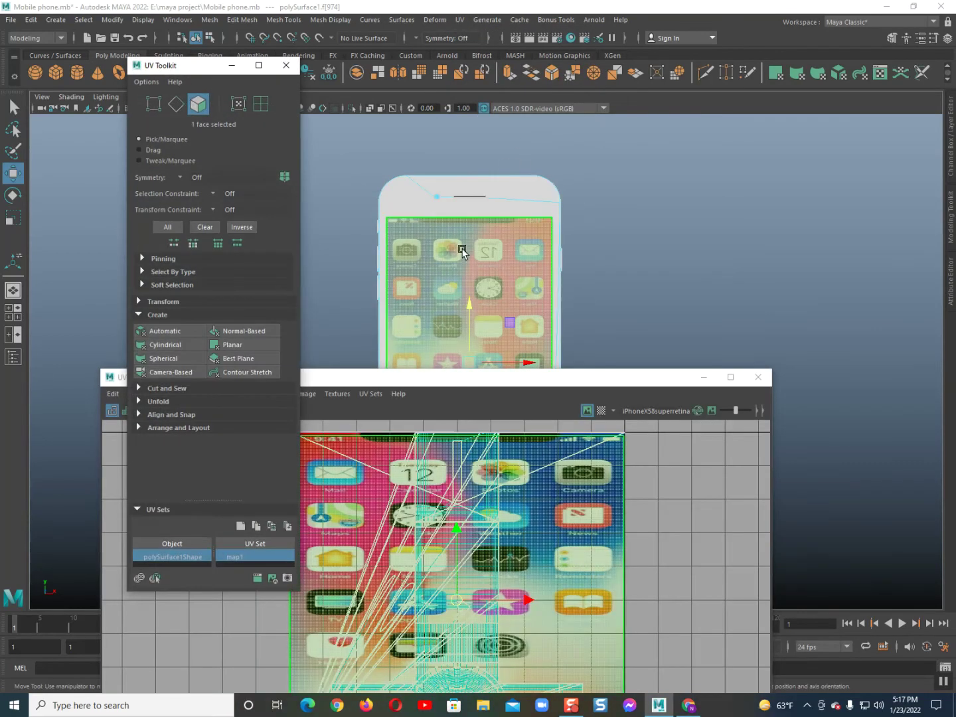
{"action": "middle_click_drag", "start_coordinate": [466, 240], "coordinate": [473, 230], "text": "alt"}
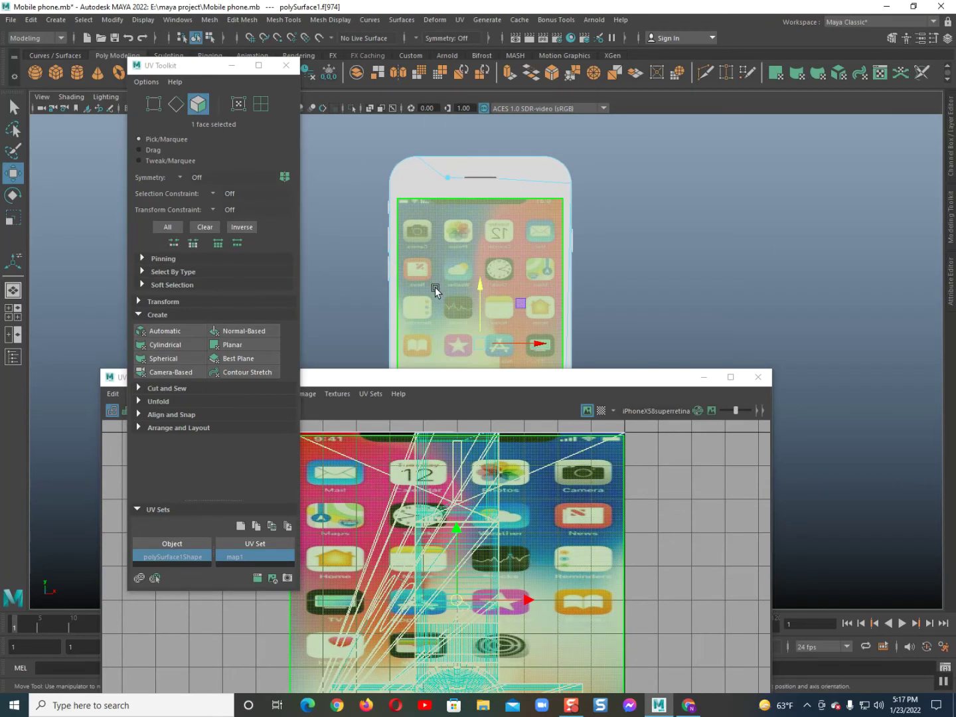
{"action": "left_click_drag", "start_coordinate": [442, 382], "coordinate": [433, 276]}
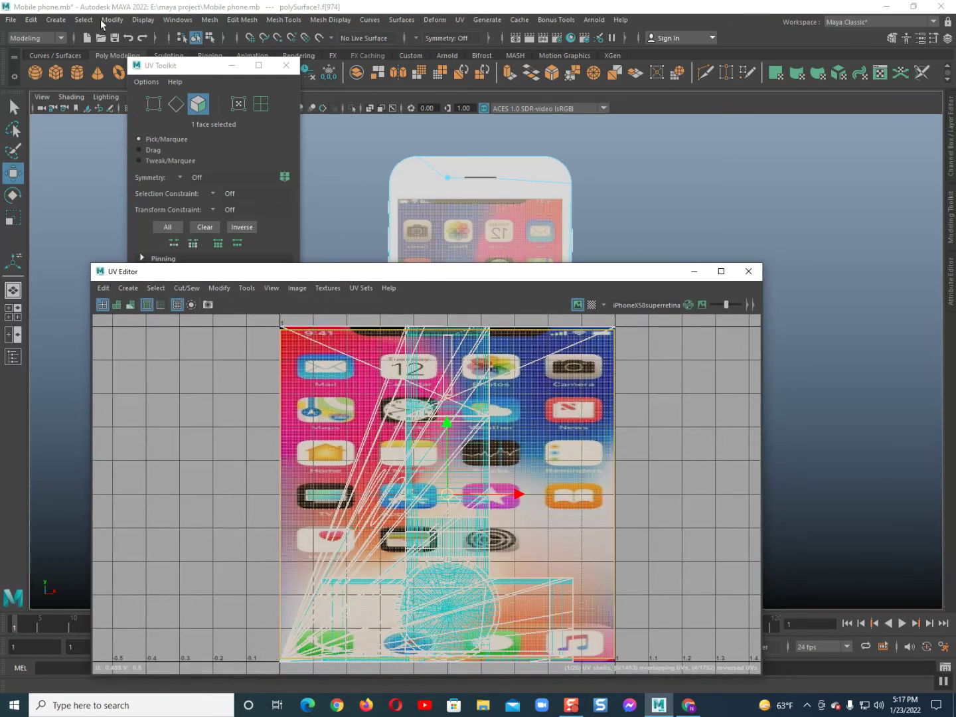
{"action": "left_click", "coordinate": [184, 80]}
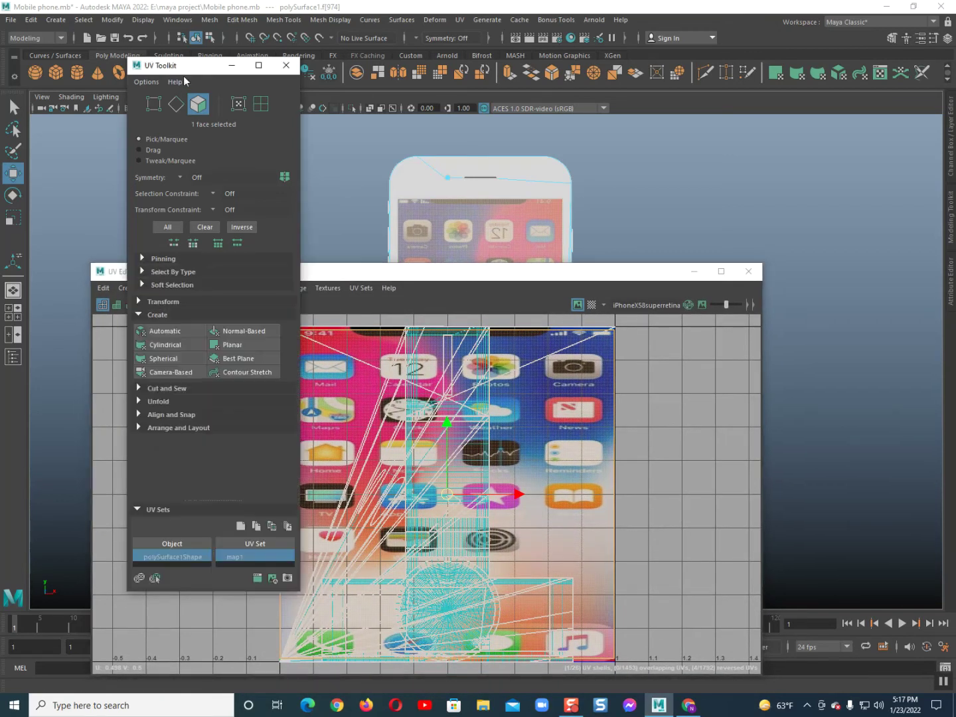
{"action": "left_click", "coordinate": [157, 374]}
{"action": "left_click", "coordinate": [288, 65]}
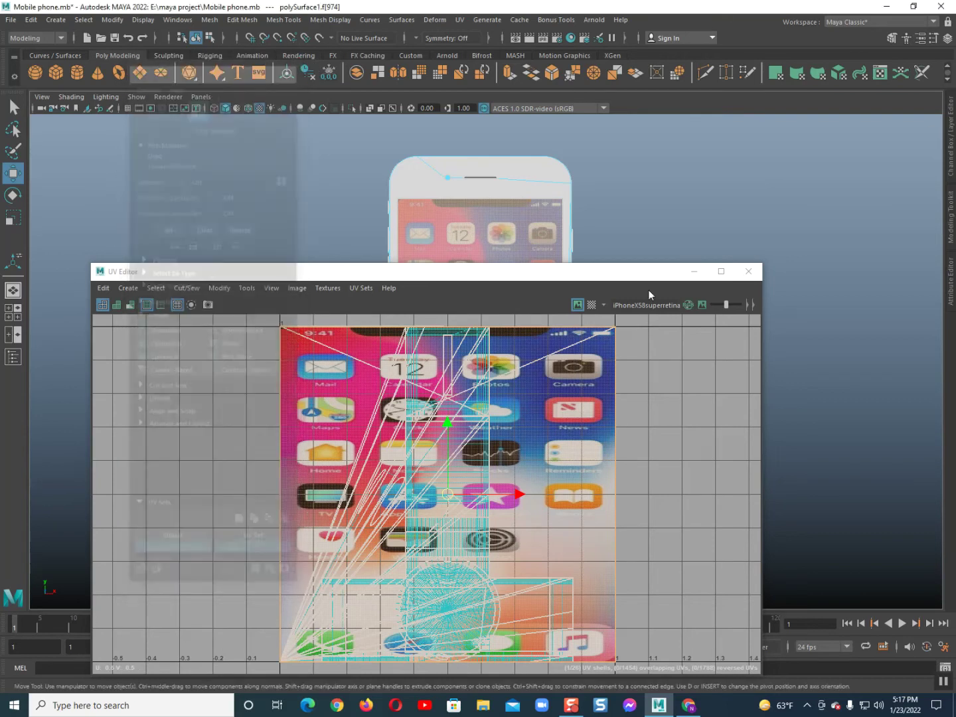
{"action": "left_click", "coordinate": [748, 271]}
{"action": "key", "text": "space"}
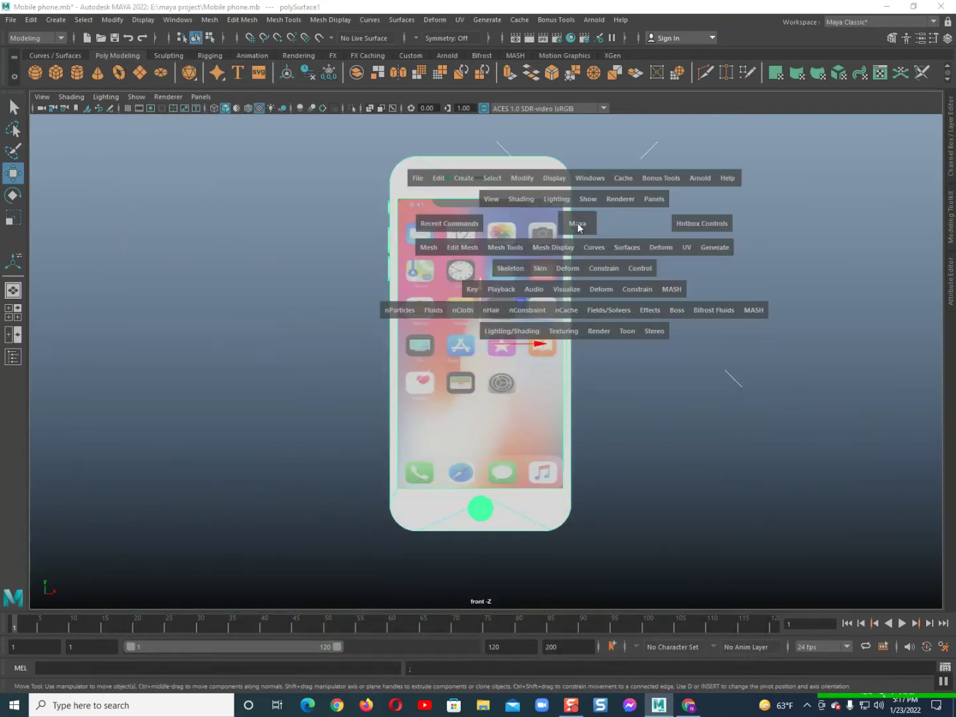
Switch to the perspective view, then orbit and zoom to face the phone's textured screen
{"action": "left_click_drag", "start_coordinate": [571, 215], "coordinate": [632, 233]}
{"action": "left_click", "coordinate": [655, 296]}
{"action": "mouse_move", "coordinate": [655, 296]}
{"action": "left_mouse_down", "text": "alt"}
{"action": "mouse_move", "coordinate": [505, 315]}
{"action": "mouse_move", "coordinate": [554, 313]}
{"action": "left_mouse_up", "text": "alt"}
{"action": "scroll", "coordinate": [511, 279], "scroll_direction": "up", "scroll_amount": 3}
{"action": "mouse_move", "coordinate": [510, 278]}
{"action": "left_mouse_down", "text": "alt"}
{"action": "mouse_move", "coordinate": [473, 342]}
{"action": "mouse_move", "coordinate": [536, 318]}
{"action": "mouse_move", "coordinate": [292, 325]}
{"action": "mouse_move", "coordinate": [395, 358]}
{"action": "mouse_move", "coordinate": [484, 304]}
{"action": "mouse_move", "coordinate": [557, 316]}
{"action": "mouse_move", "coordinate": [574, 331]}
{"action": "mouse_move", "coordinate": [396, 338]}
{"action": "mouse_move", "coordinate": [587, 338]}
{"action": "mouse_move", "coordinate": [553, 324]}
{"action": "mouse_move", "coordinate": [499, 332]}
{"action": "mouse_move", "coordinate": [645, 335]}
{"action": "left_mouse_up", "text": "alt"}
{"action": "scroll", "coordinate": [451, 243], "scroll_direction": "up", "scroll_amount": 3}
{"action": "scroll", "coordinate": [452, 243], "scroll_direction": "up", "scroll_amount": 2}
{"action": "scroll", "coordinate": [451, 242], "scroll_direction": "up", "scroll_amount": 2}
{"action": "scroll", "coordinate": [536, 318], "scroll_direction": "down", "scroll_amount": 5}
{"action": "scroll", "coordinate": [527, 319], "scroll_direction": "down", "scroll_amount": 1}
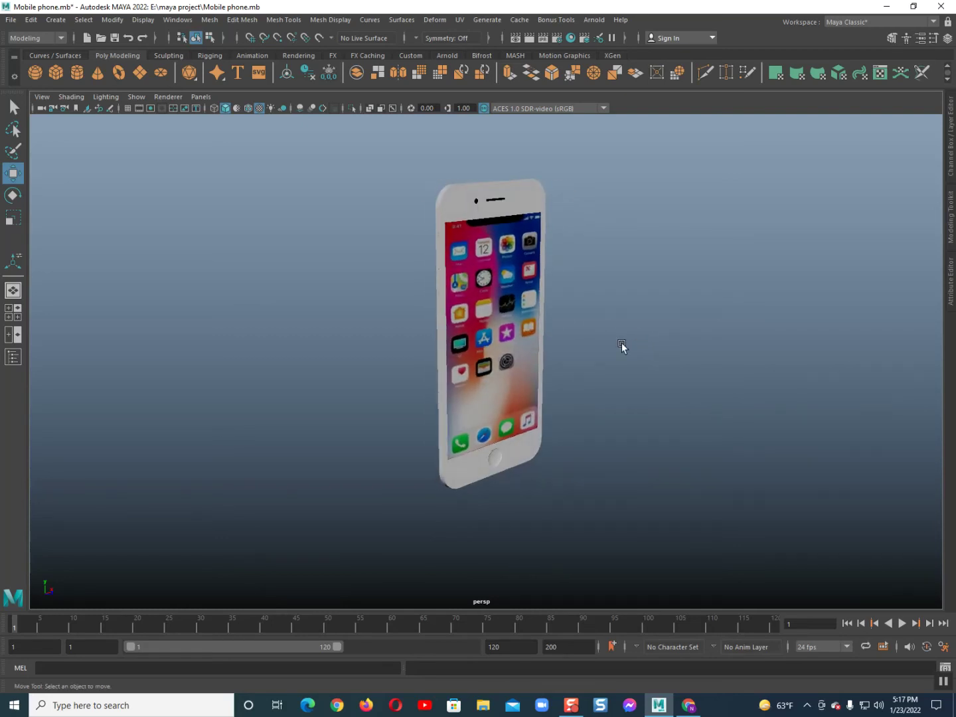
Orbit round to the phone's back, then marquee-select the whole polySurface1 model
{"action": "scroll", "coordinate": [585, 316], "scroll_direction": "up", "scroll_amount": 2}
{"action": "scroll", "coordinate": [589, 344], "scroll_direction": "up", "scroll_amount": 1}
{"action": "scroll", "coordinate": [591, 356], "scroll_direction": "up", "scroll_amount": 2}
{"action": "left_click_drag", "start_coordinate": [590, 356], "coordinate": [570, 352], "text": "alt"}
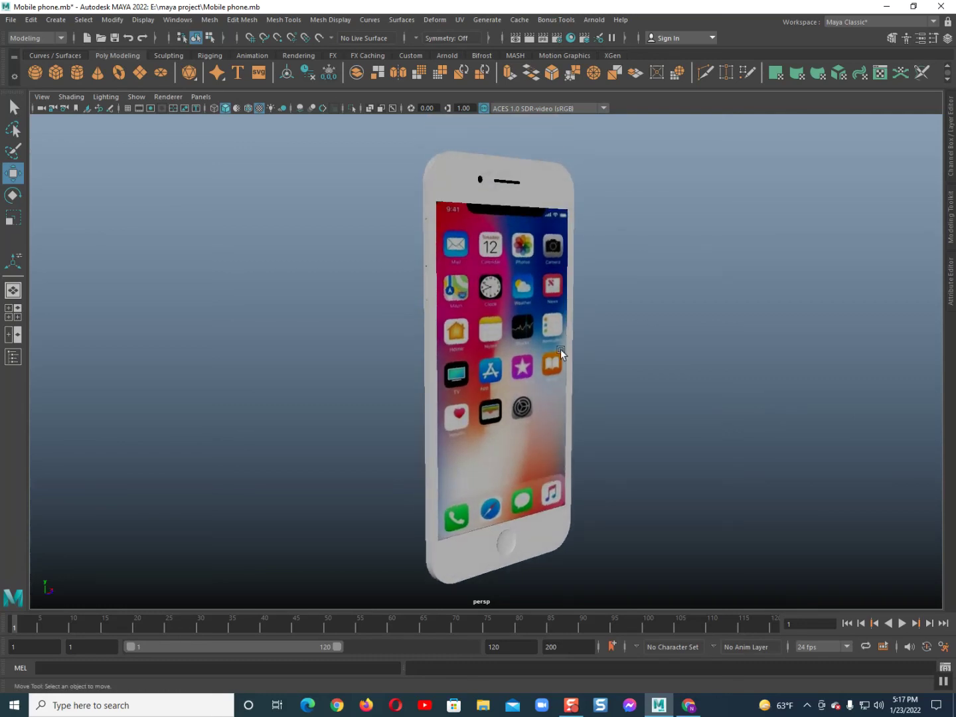
{"action": "scroll", "coordinate": [560, 350], "scroll_direction": "up", "scroll_amount": 2}
{"action": "scroll", "coordinate": [559, 349], "scroll_direction": "up", "scroll_amount": 1}
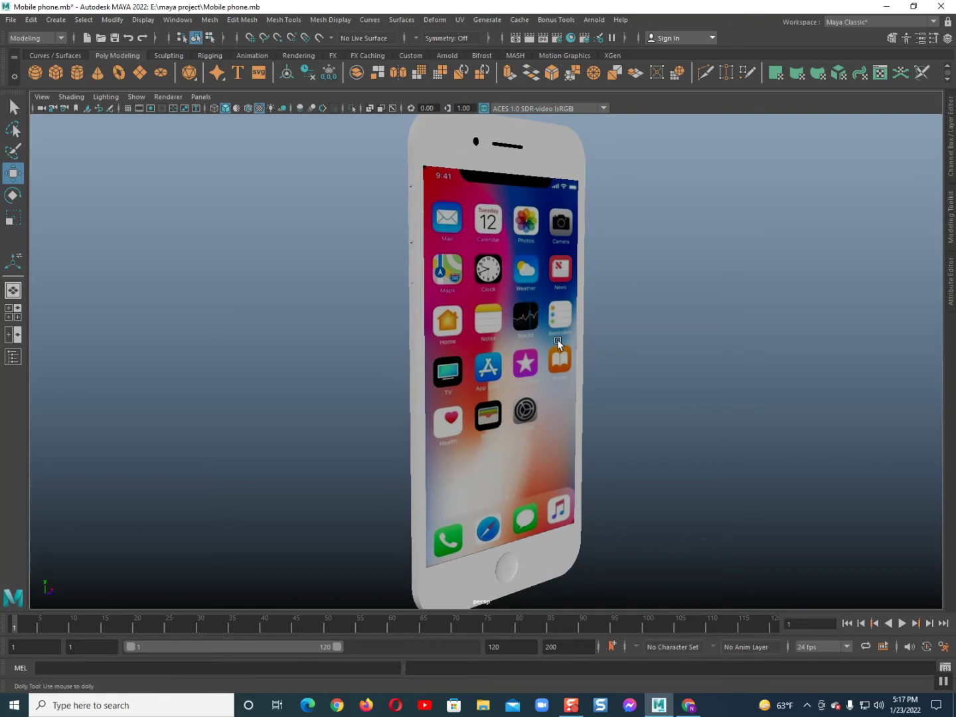
{"action": "scroll", "coordinate": [557, 339], "scroll_direction": "down", "scroll_amount": 1}
{"action": "scroll", "coordinate": [541, 334], "scroll_direction": "down", "scroll_amount": 1}
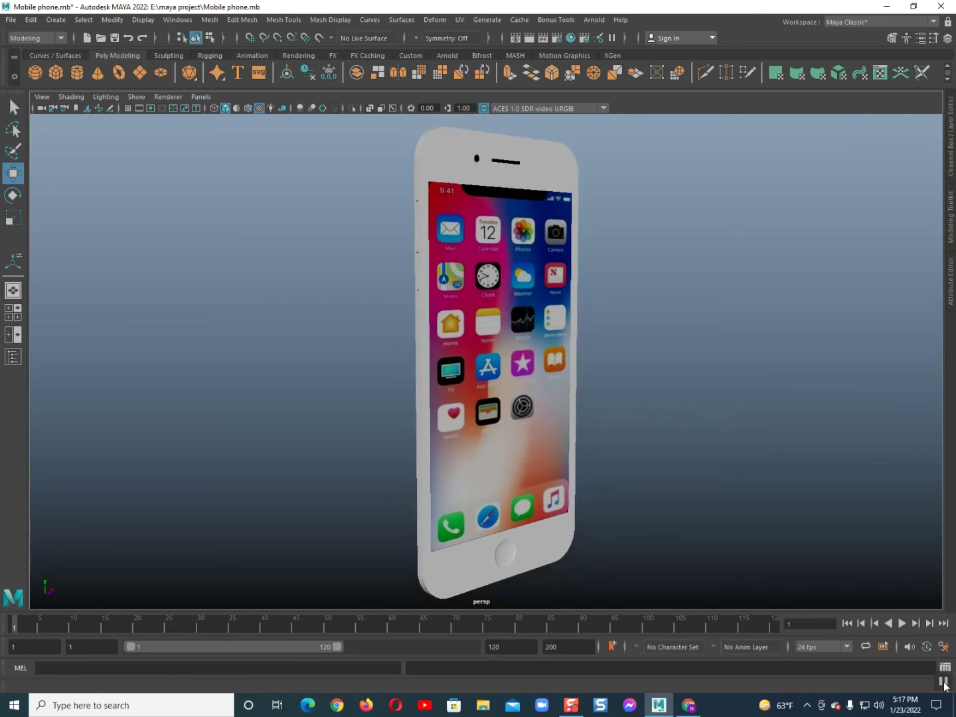
{"action": "scroll", "coordinate": [519, 331], "scroll_direction": "down", "scroll_amount": 2}
{"action": "mouse_move", "coordinate": [518, 331]}
{"action": "left_mouse_down", "text": "alt"}
{"action": "mouse_move", "coordinate": [626, 359]}
{"action": "mouse_move", "coordinate": [660, 335]}
{"action": "mouse_move", "coordinate": [487, 330]}
{"action": "left_mouse_up", "text": "alt"}
{"action": "left_click", "coordinate": [488, 331]}
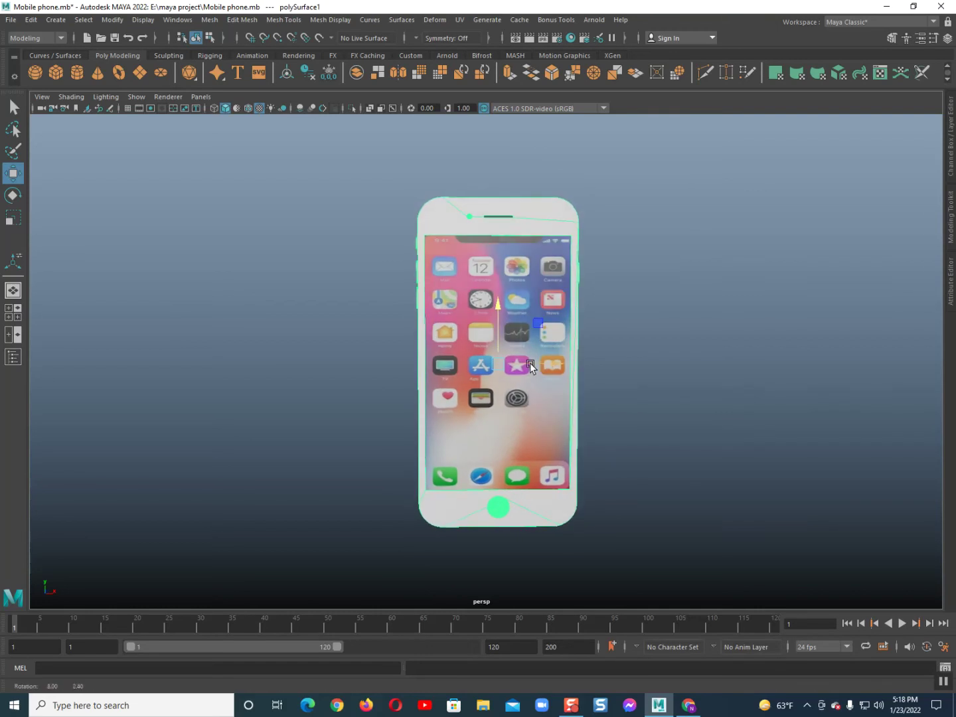
{"action": "left_click_drag", "start_coordinate": [341, 143], "coordinate": [799, 643]}
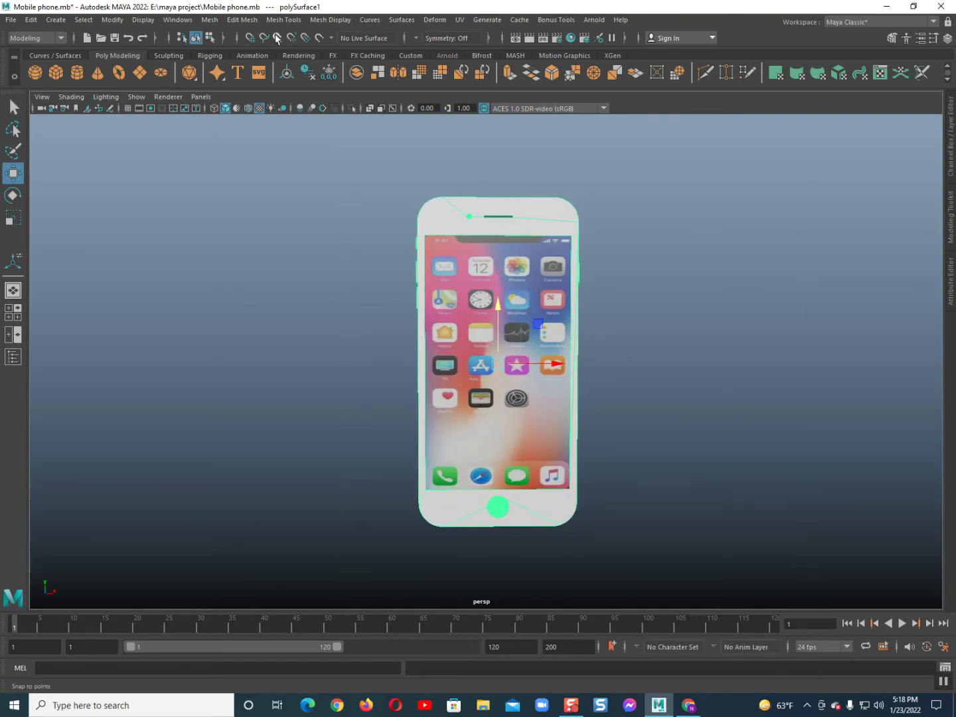
Rename polySurface1 to Mobile_phone in the Outliner
{"action": "left_click", "coordinate": [12, 357]}
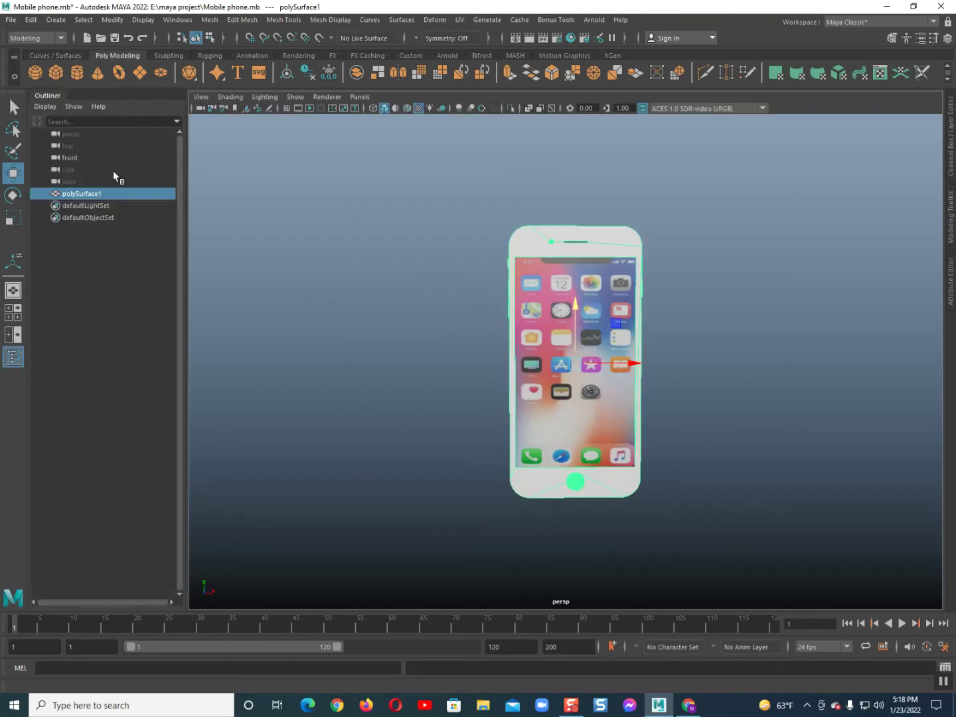
{"action": "double_click", "coordinate": [104, 194]}
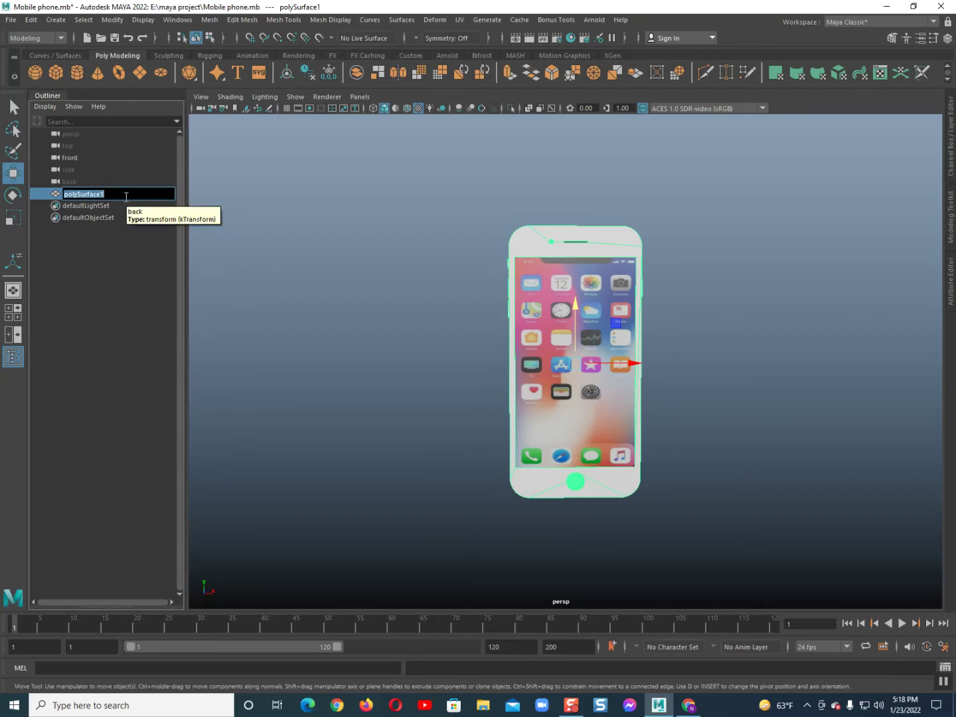
{"action": "type", "text": "Mobil"}
{"action": "type", "text": "e phon"}
{"action": "key", "text": "Return"}
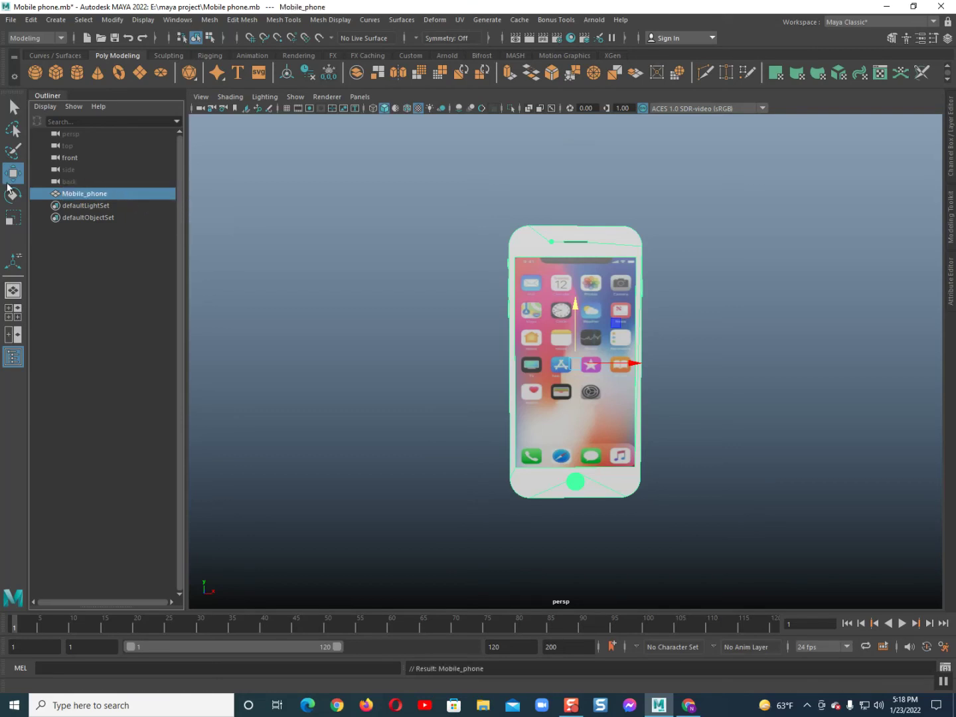
Deselect the phone, view it at an angle, and minimize Maya
{"action": "left_click", "coordinate": [127, 354]}
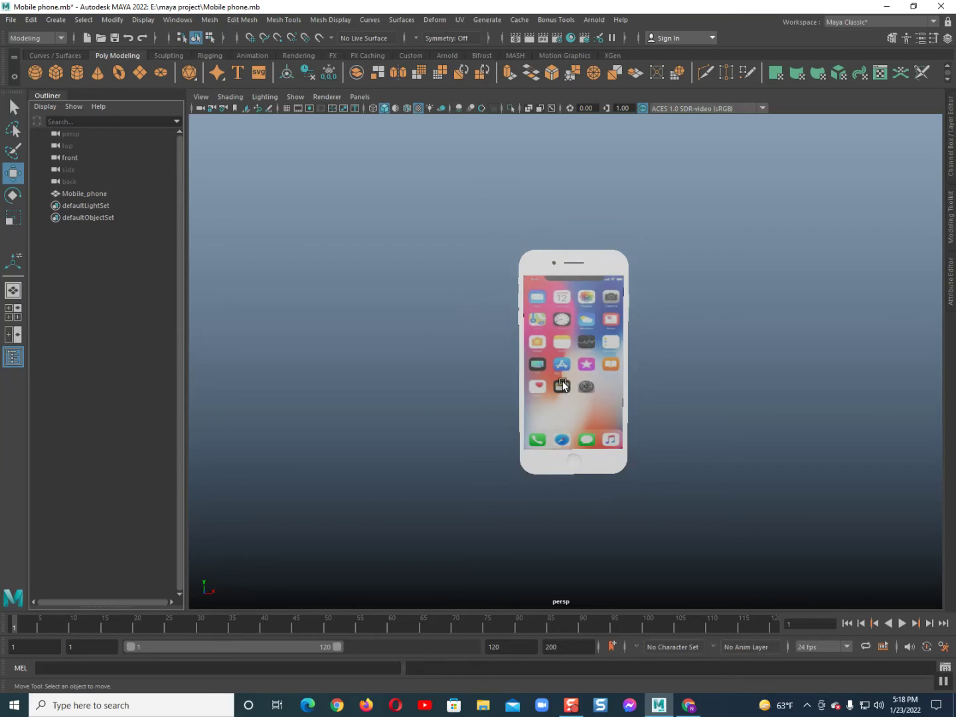
{"action": "mouse_move", "coordinate": [566, 386]}
{"action": "left_mouse_down", "text": "alt"}
{"action": "mouse_move", "coordinate": [530, 412]}
{"action": "mouse_move", "coordinate": [472, 379]}
{"action": "left_mouse_up", "text": "alt"}
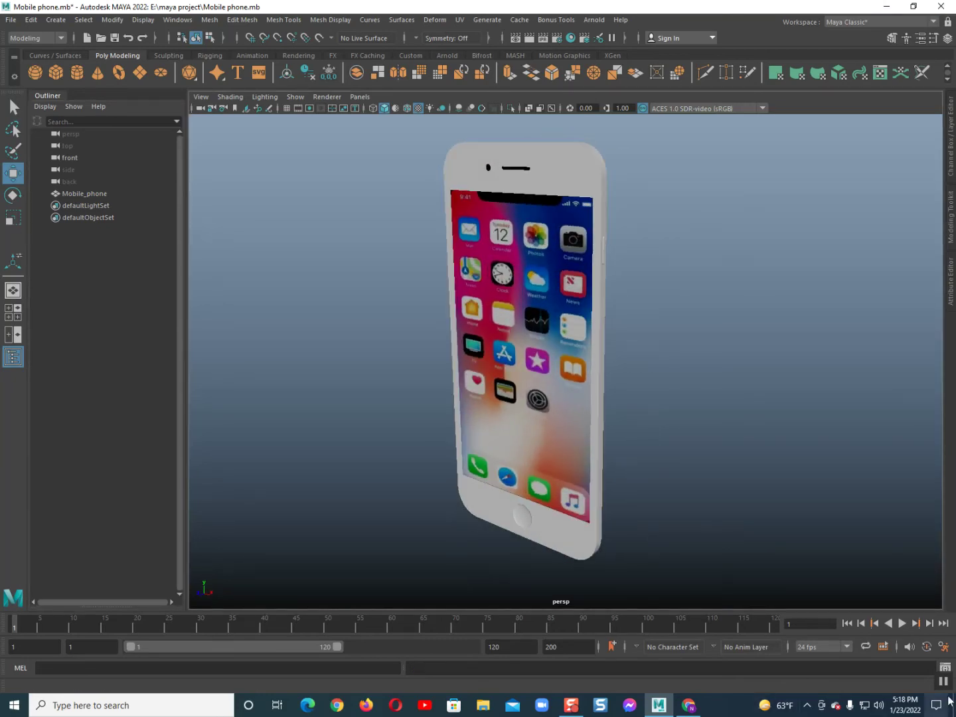
{"action": "left_click", "coordinate": [887, 6]}
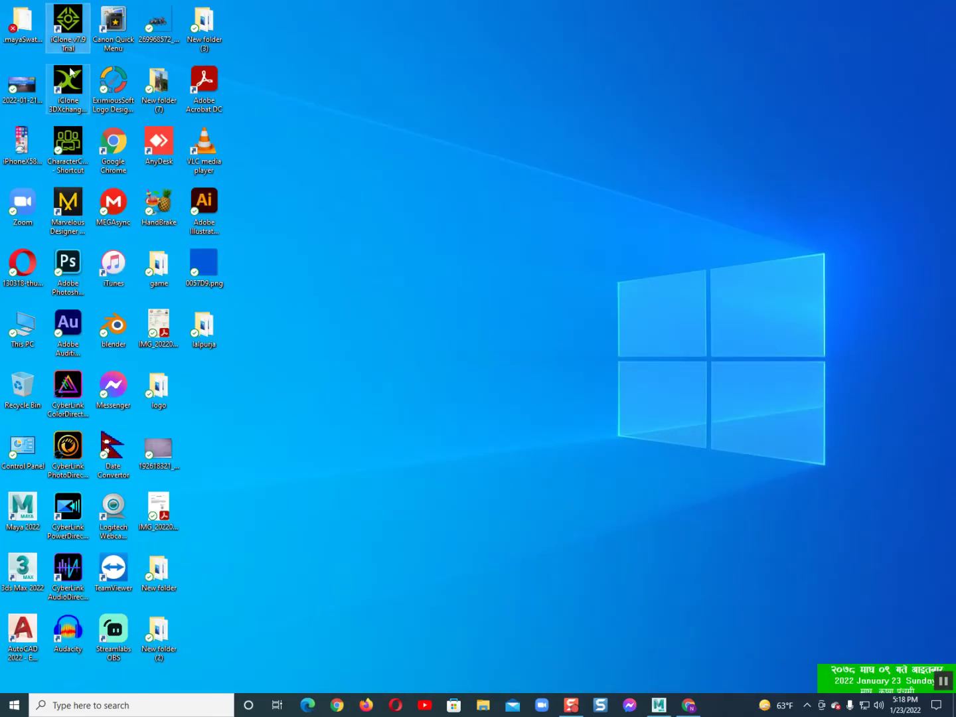
Refresh the Windows desktop and restore the Maya window from the taskbar
{"action": "left_click", "coordinate": [67, 150]}
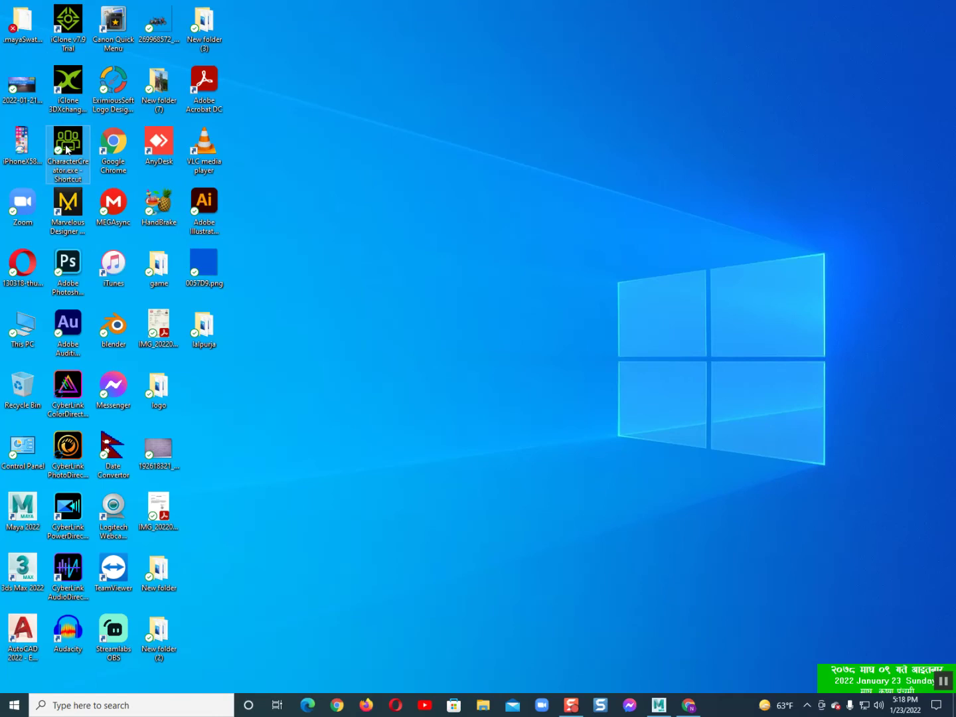
{"action": "left_click", "coordinate": [59, 14]}
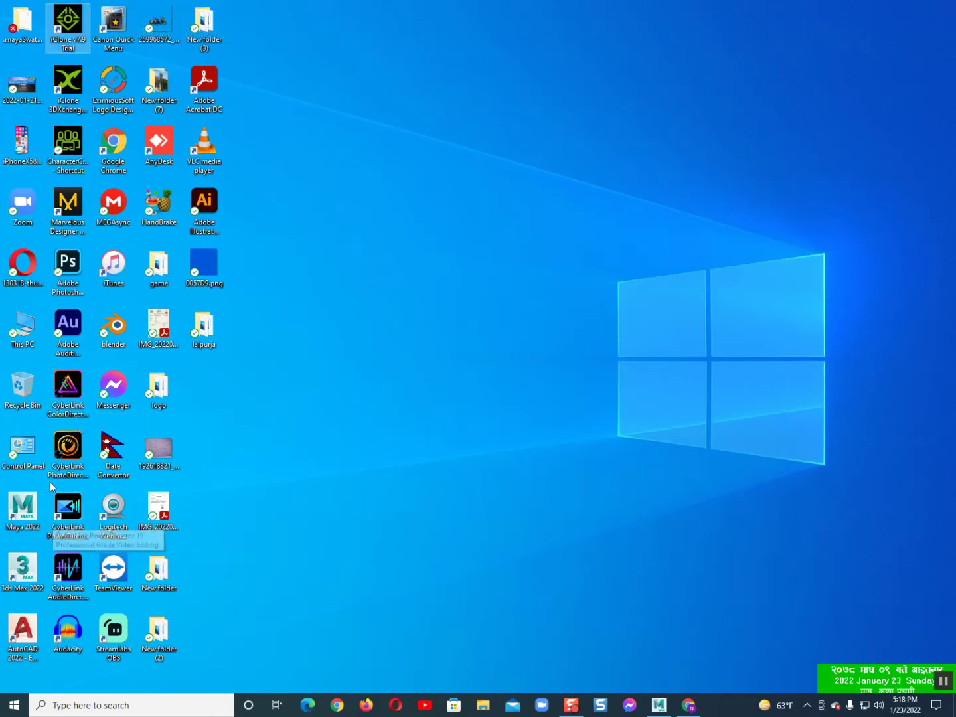
{"action": "right_click", "coordinate": [456, 200]}
{"action": "left_click", "coordinate": [471, 231]}
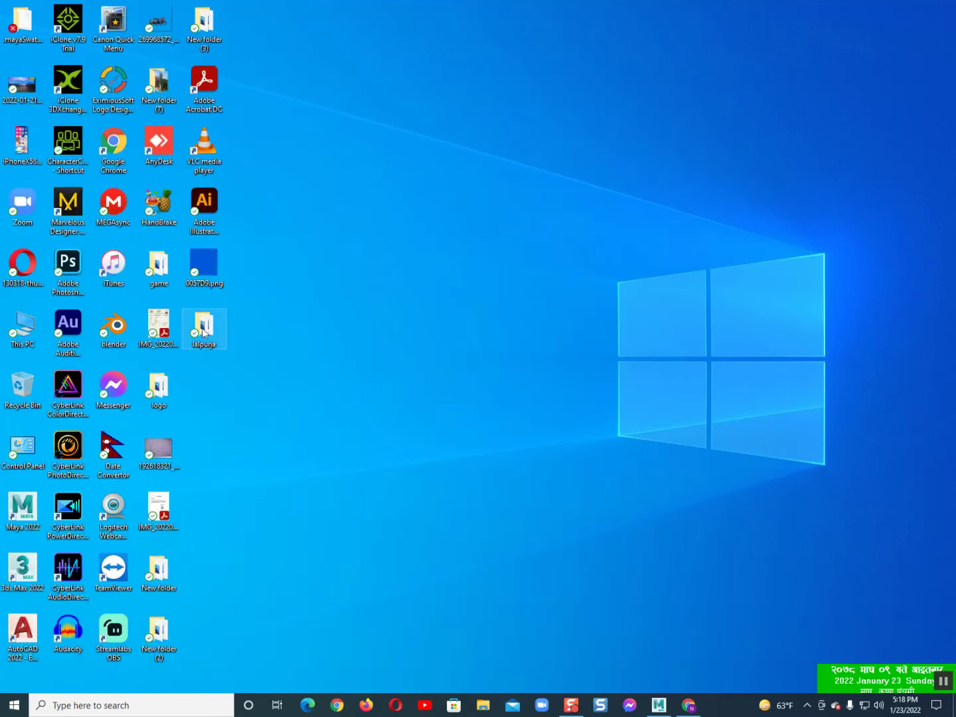
{"action": "left_click", "coordinate": [115, 326]}
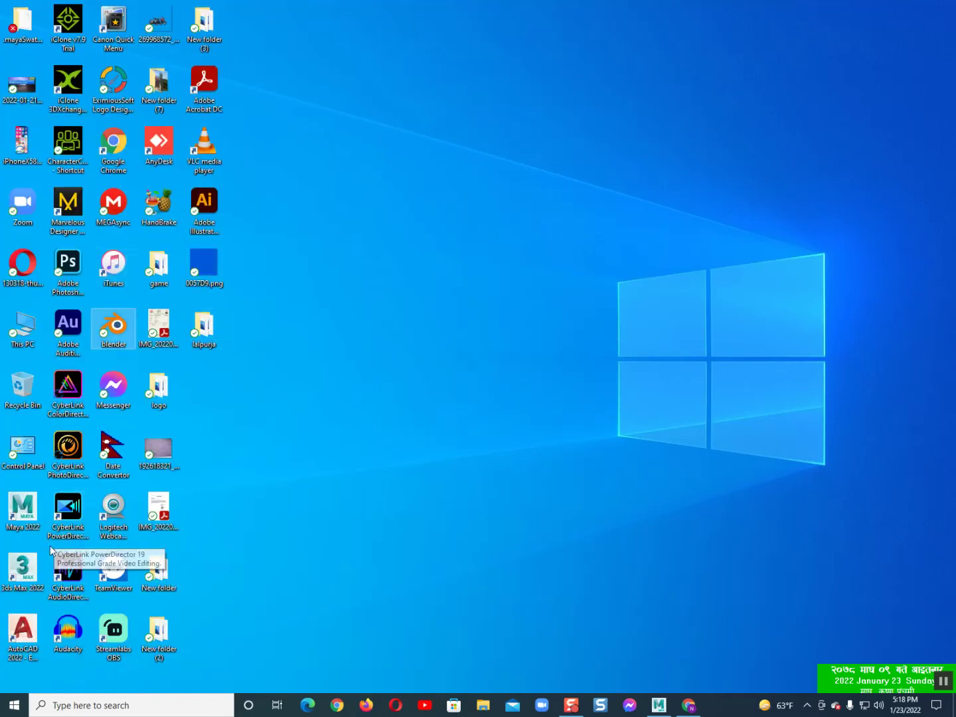
{"action": "left_click", "coordinate": [29, 559]}
{"action": "left_click", "coordinate": [341, 164]}
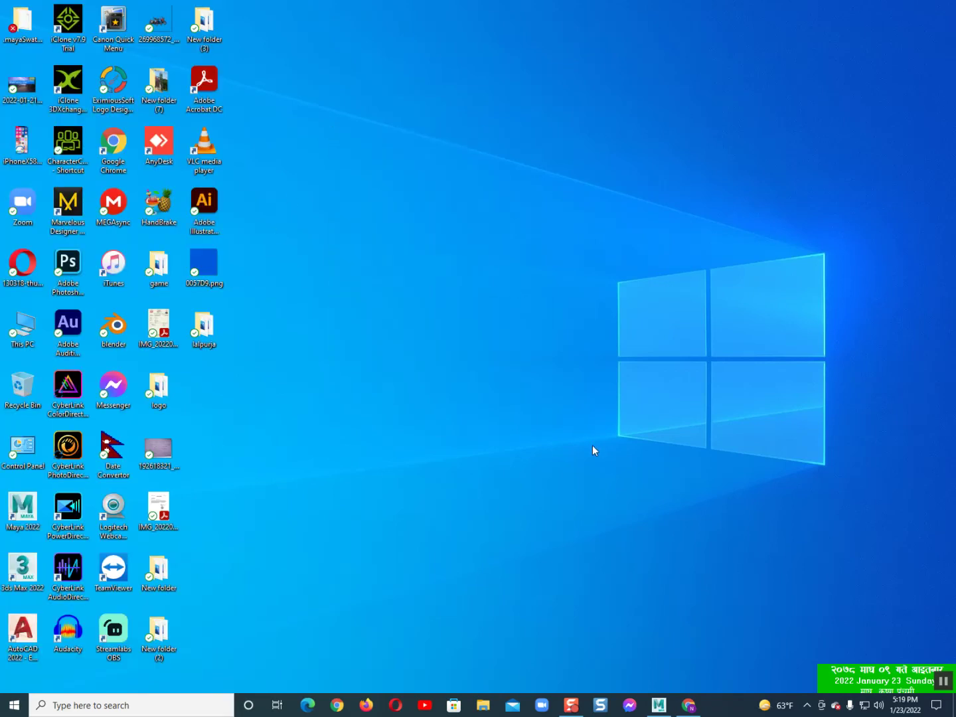
{"action": "left_click", "coordinate": [659, 705]}
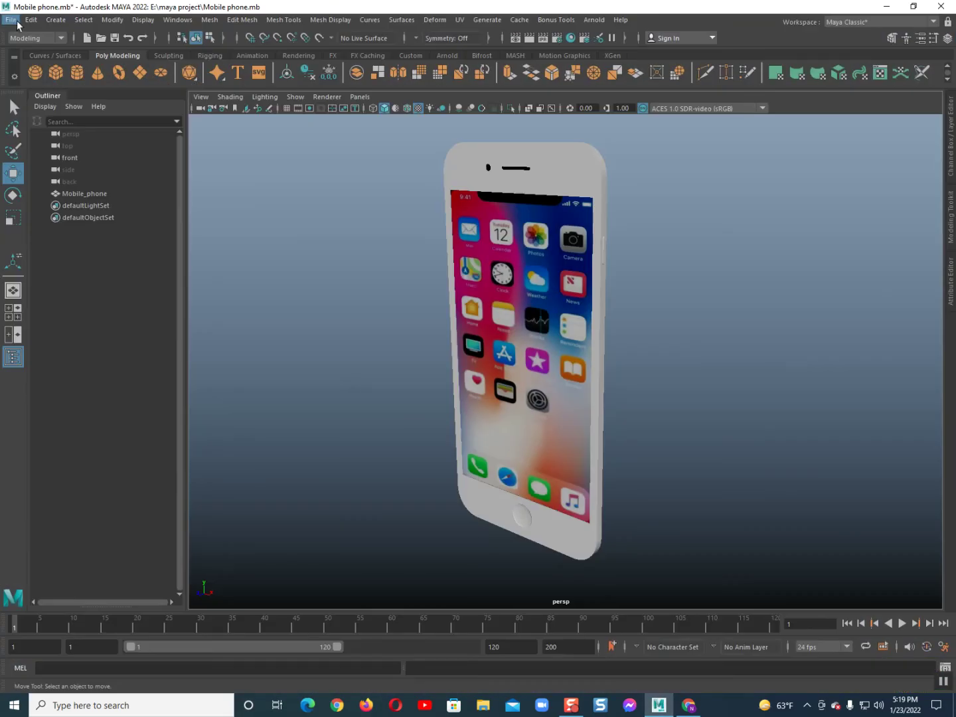
Start File > Export All and browse to drive E:
{"action": "left_click", "coordinate": [11, 20]}
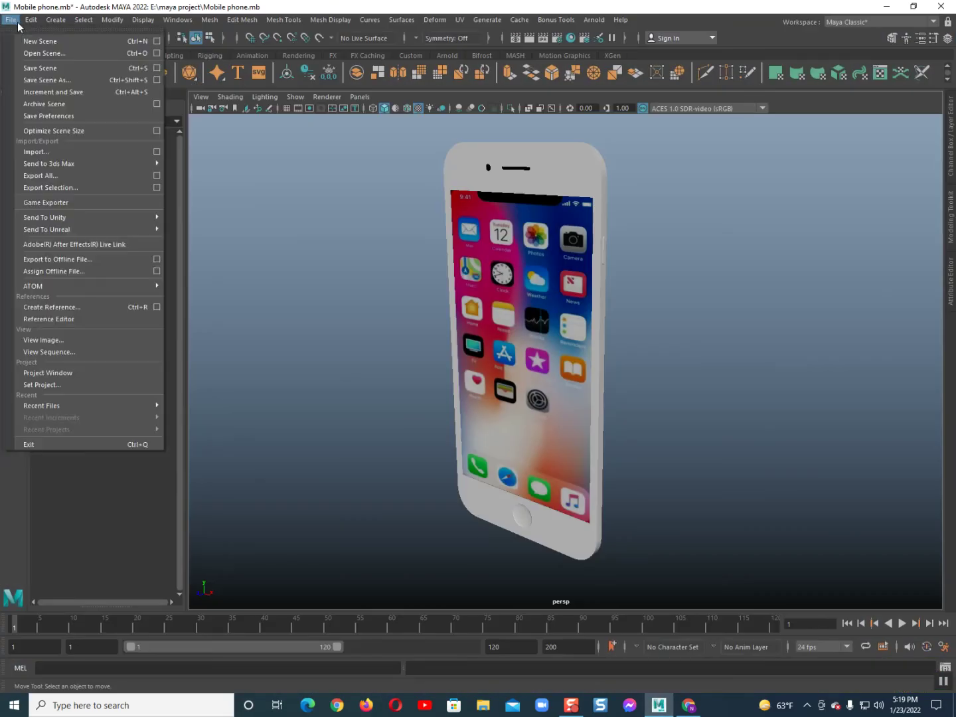
{"action": "left_click", "coordinate": [52, 176]}
{"action": "left_click", "coordinate": [292, 187]}
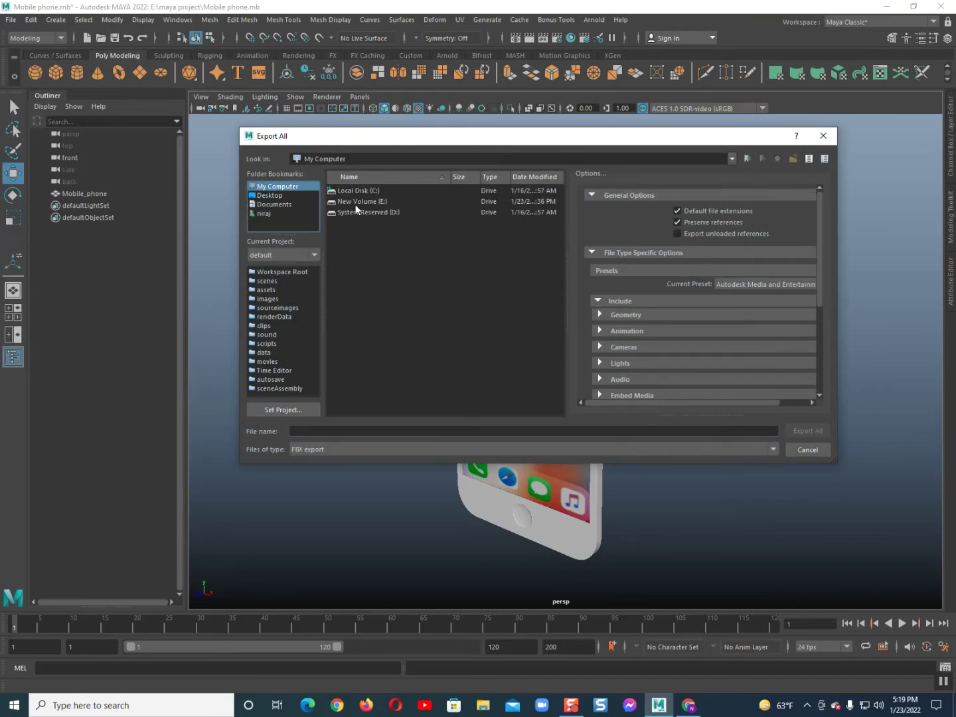
{"action": "double_click", "coordinate": [352, 209]}
{"action": "scroll", "coordinate": [375, 318], "scroll_direction": "down", "scroll_amount": 2}
{"action": "scroll", "coordinate": [375, 319], "scroll_direction": "down", "scroll_amount": 2}
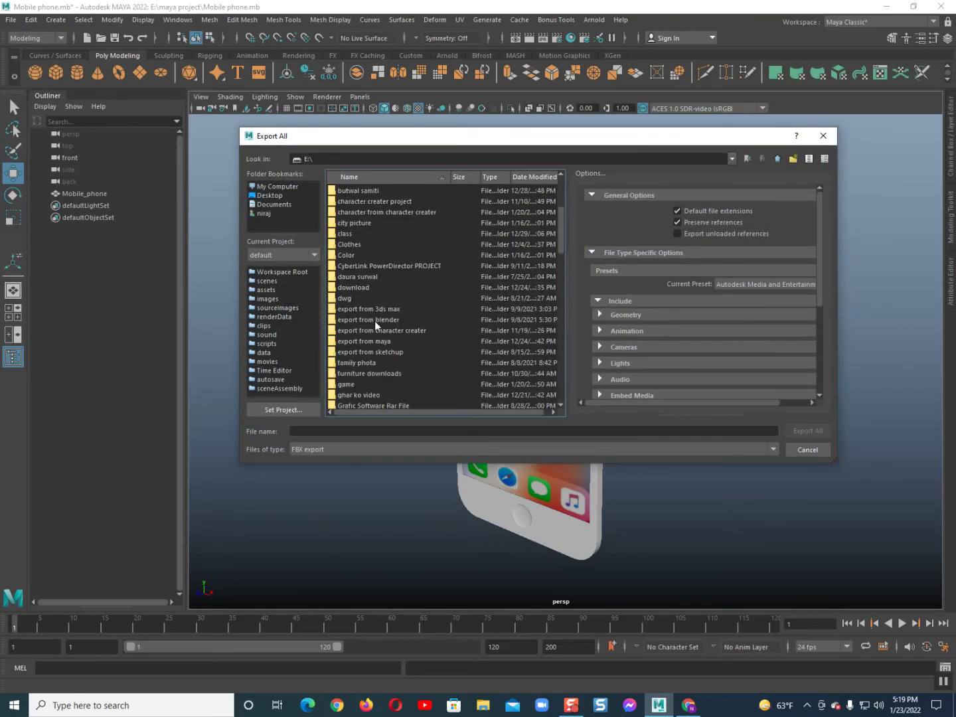
{"action": "scroll", "coordinate": [384, 342], "scroll_direction": "down", "scroll_amount": 3}
{"action": "scroll", "coordinate": [385, 342], "scroll_direction": "down", "scroll_amount": 3}
{"action": "scroll", "coordinate": [377, 315], "scroll_direction": "down", "scroll_amount": 3}
Export the scene as 'mobile phone' FBX into the 'export from maya' folder
{"action": "left_click_drag", "start_coordinate": [376, 309], "coordinate": [376, 355]}
{"action": "scroll", "coordinate": [376, 356], "scroll_direction": "down", "scroll_amount": 3}
{"action": "left_click", "coordinate": [376, 355]}
{"action": "left_click", "coordinate": [374, 328]}
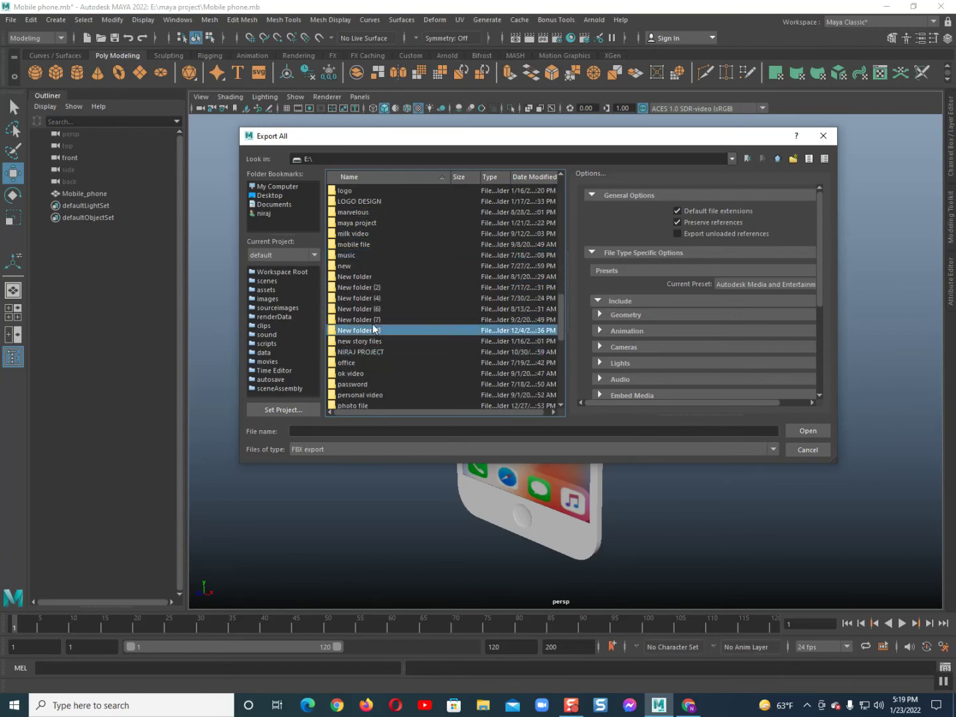
{"action": "key", "text": "e"}
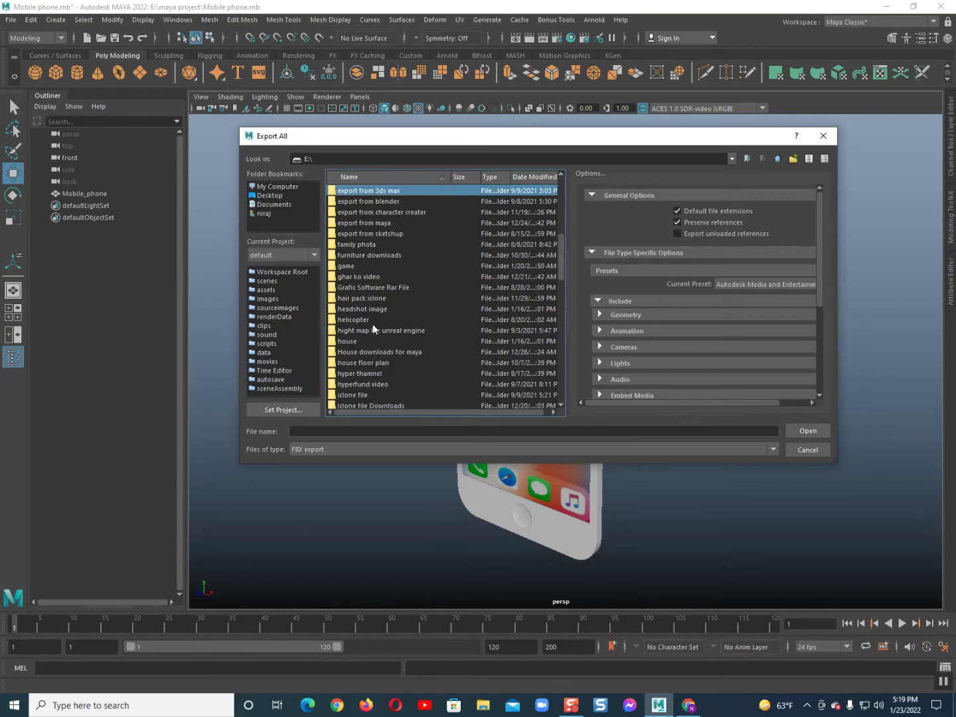
{"action": "scroll", "coordinate": [364, 228], "scroll_direction": "up", "scroll_amount": 2}
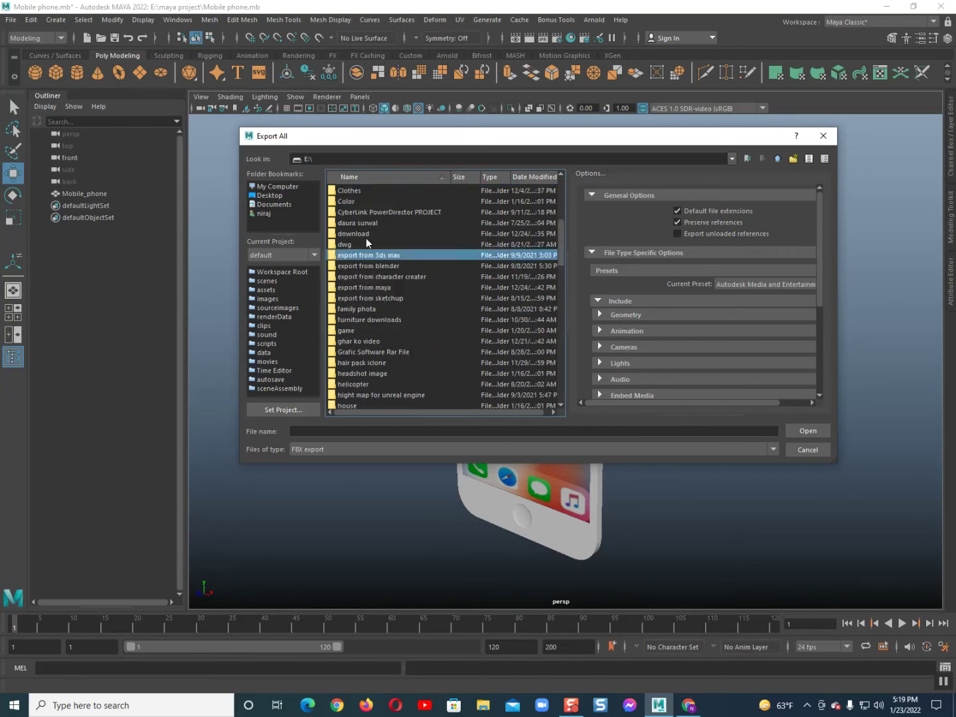
{"action": "double_click", "coordinate": [382, 292]}
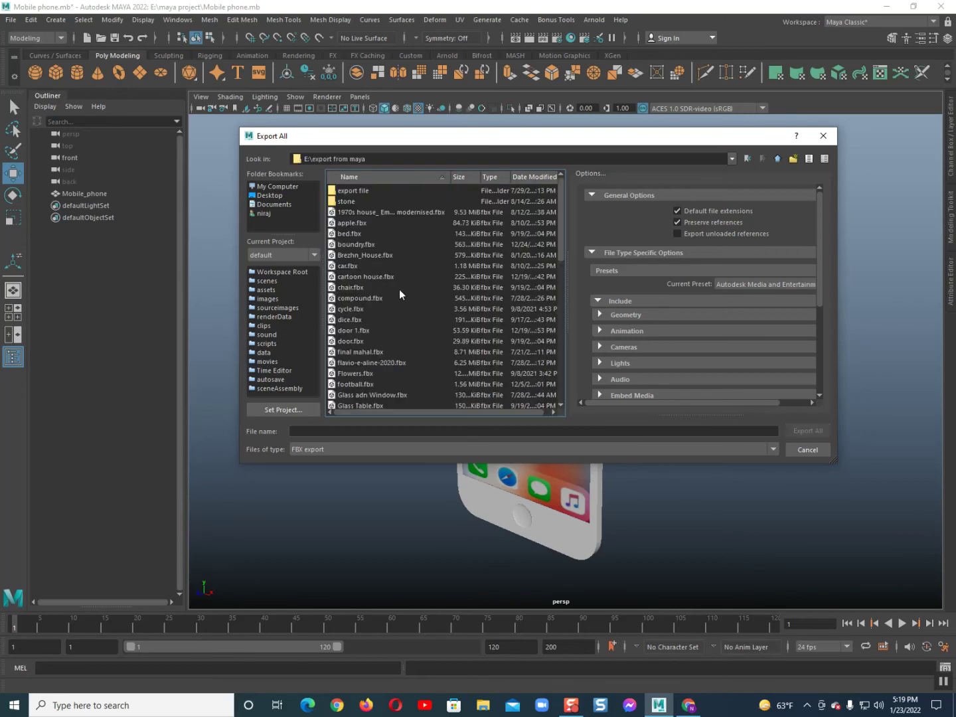
{"action": "left_click", "coordinate": [406, 426]}
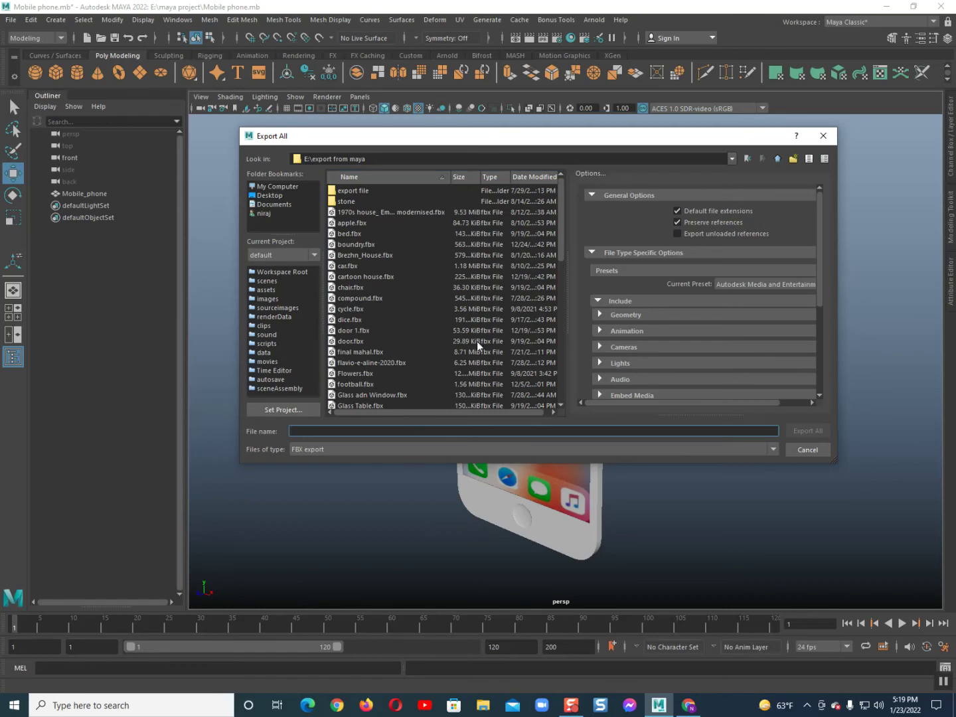
{"action": "type", "text": "mobile phone"}
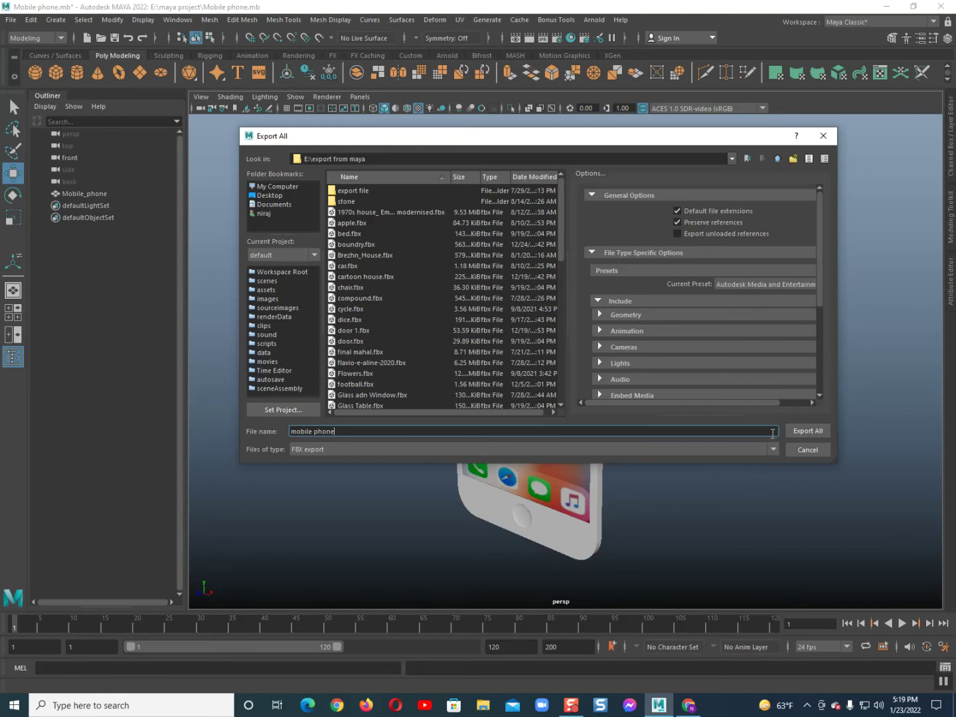
{"action": "left_click", "coordinate": [793, 433]}
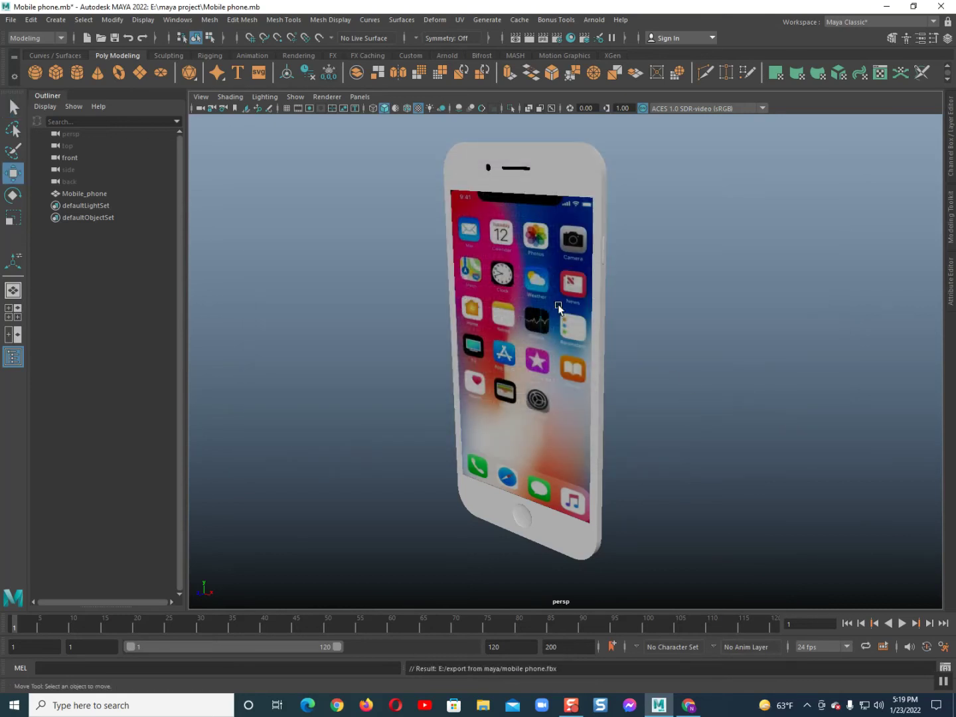
Minimize Maya, launch 3DXchange 7 dismissing its sign-in prompt, then launch iClone 7
{"action": "left_click", "coordinate": [889, 6]}
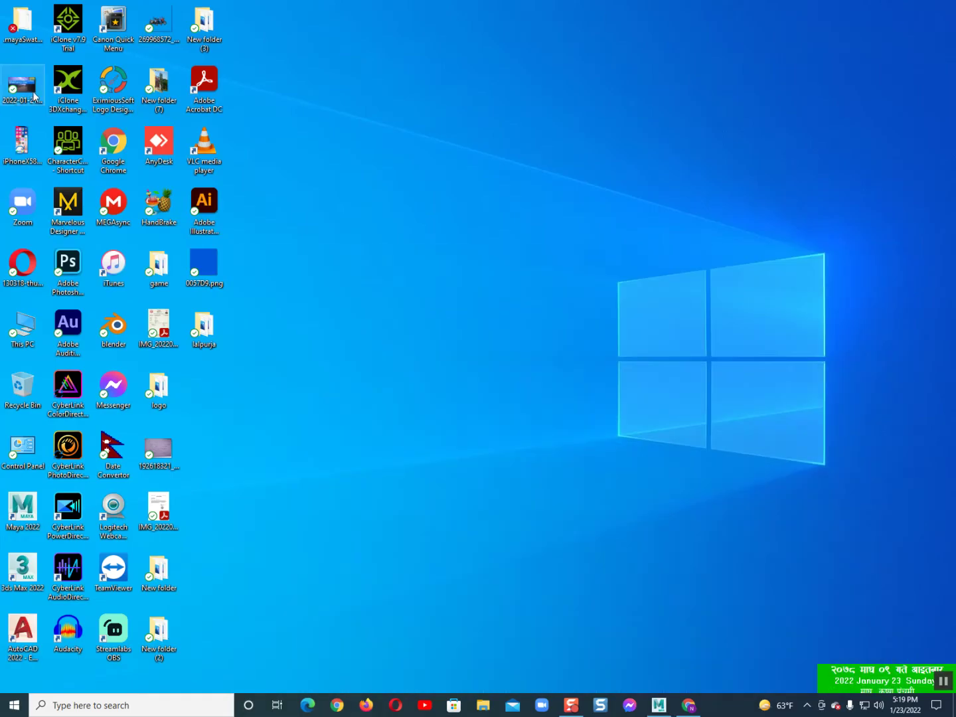
{"action": "double_click", "coordinate": [70, 8]}
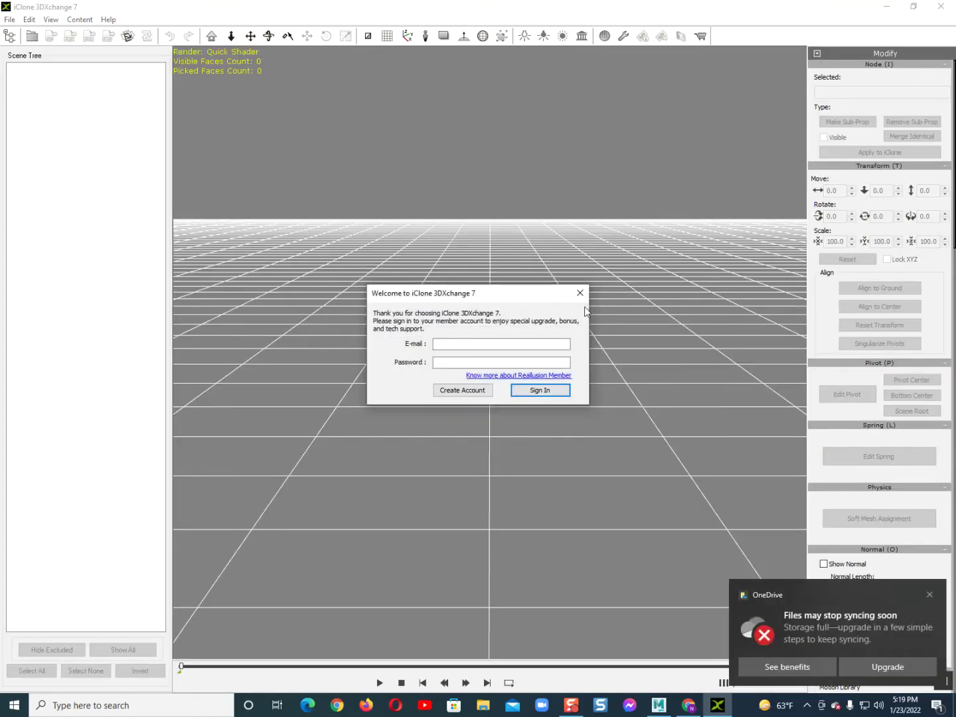
{"action": "left_click", "coordinate": [579, 293]}
{"action": "left_click", "coordinate": [886, 6]}
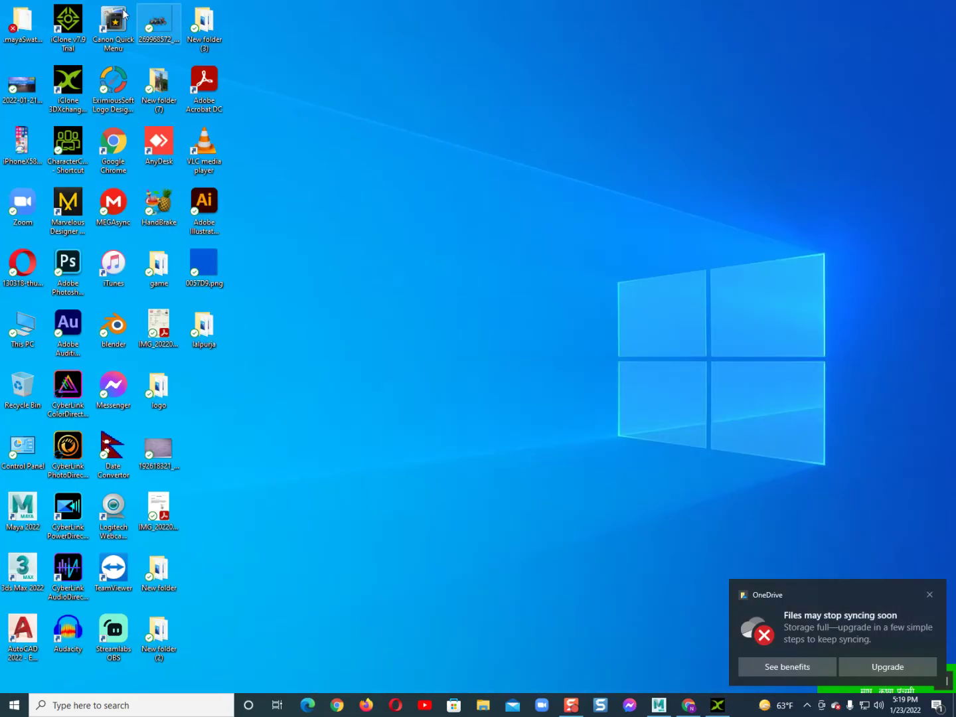
{"action": "double_click", "coordinate": [67, 23]}
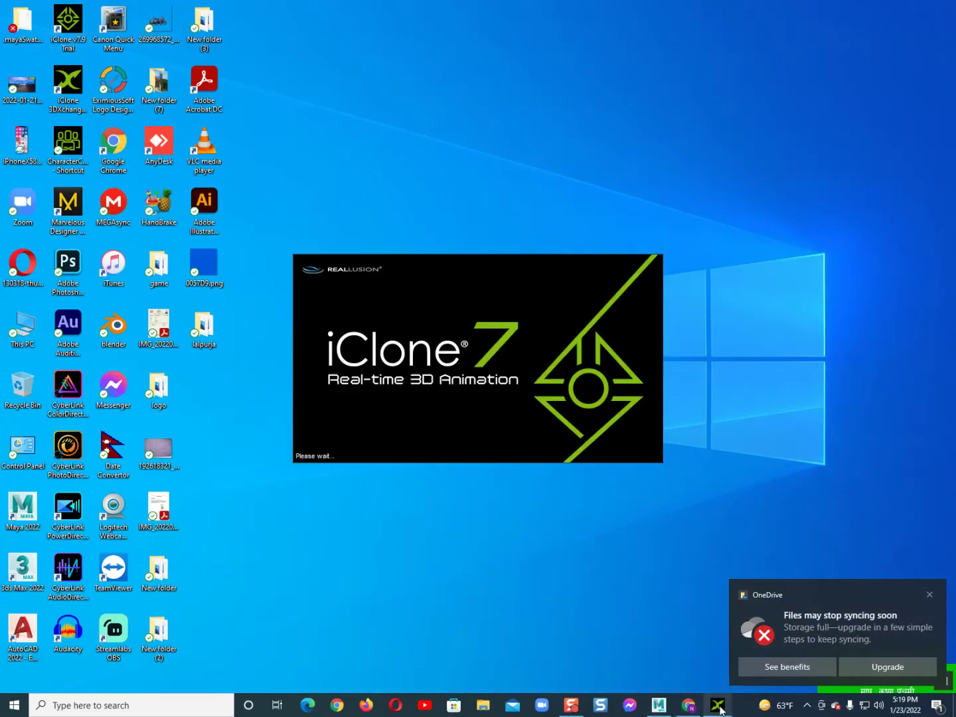
Restore 3DXchange and choose File > Open
{"action": "left_click", "coordinate": [720, 709]}
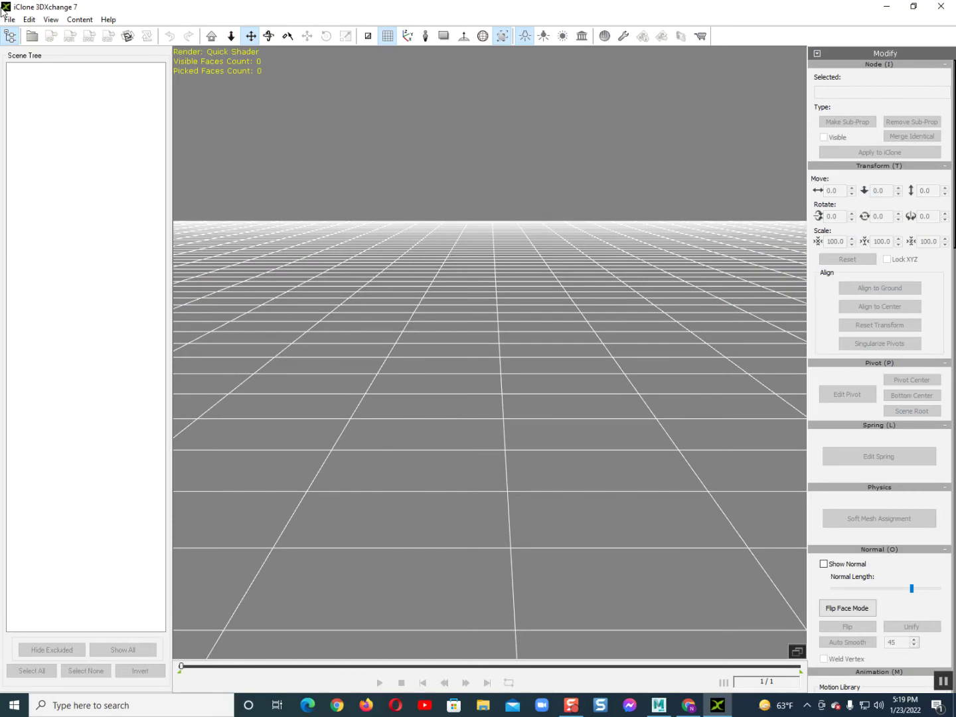
{"action": "left_click", "coordinate": [7, 20]}
{"action": "left_click", "coordinate": [27, 44]}
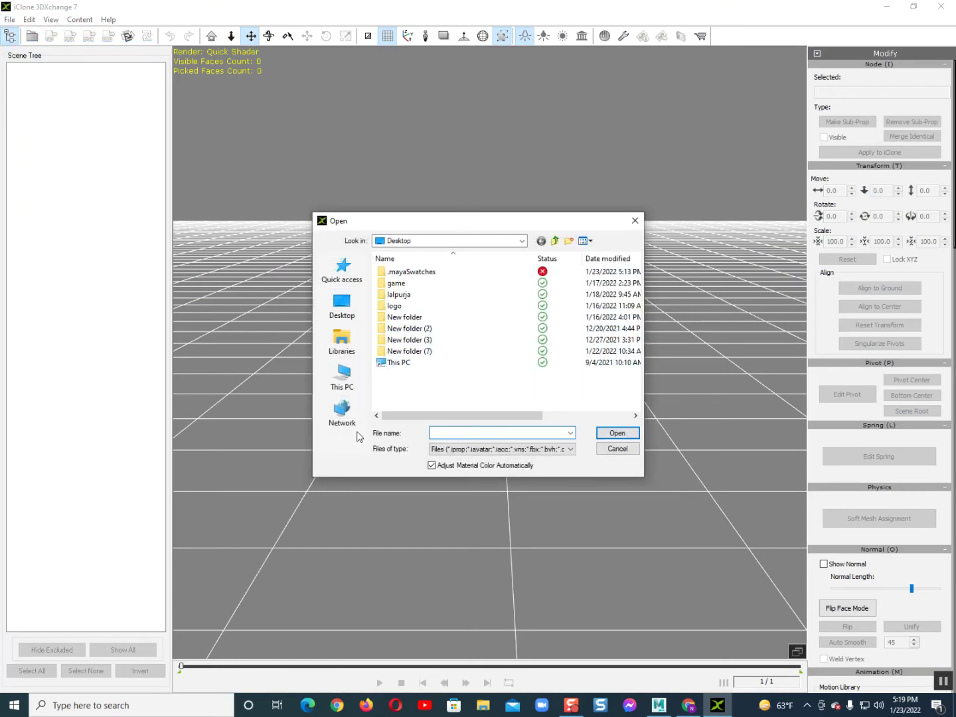
Browse through This PC and New Volume (E:) into the 'export from maya' folder
{"action": "left_click", "coordinate": [344, 391]}
{"action": "scroll", "coordinate": [475, 371], "scroll_direction": "down", "scroll_amount": 3}
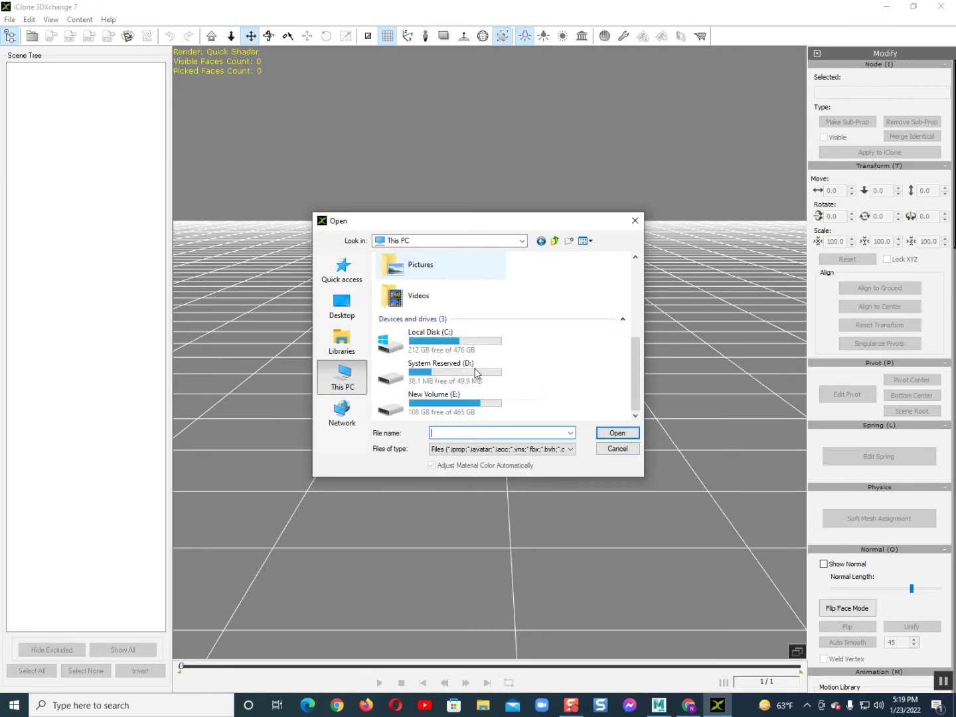
{"action": "double_click", "coordinate": [475, 403]}
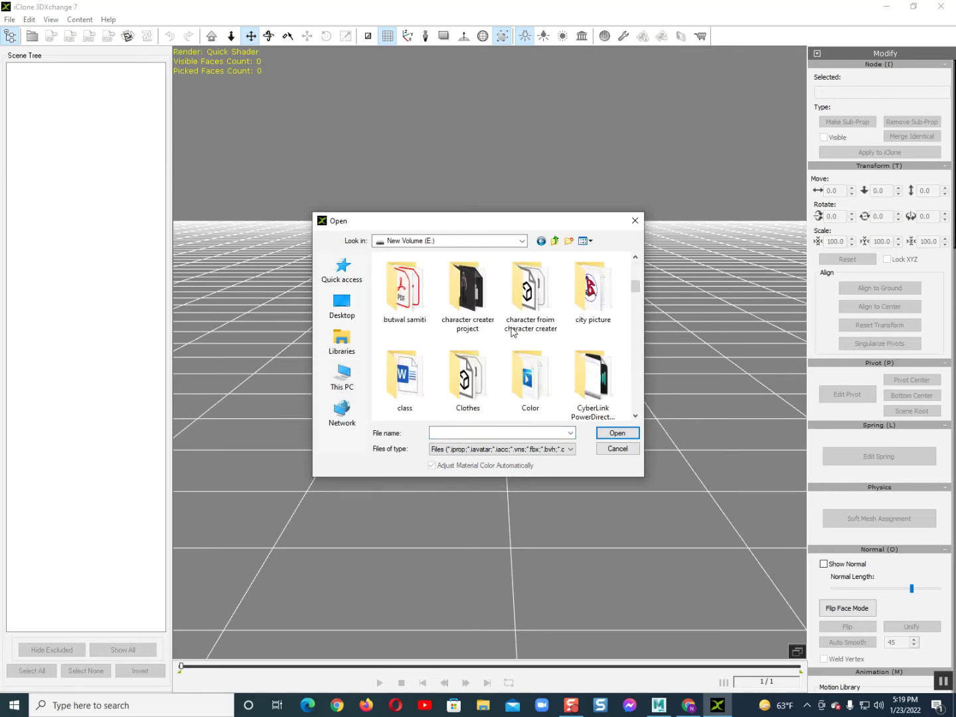
{"action": "scroll", "coordinate": [511, 332], "scroll_direction": "down", "scroll_amount": 1}
{"action": "scroll", "coordinate": [505, 329], "scroll_direction": "down", "scroll_amount": 1}
{"action": "scroll", "coordinate": [480, 324], "scroll_direction": "down", "scroll_amount": 1}
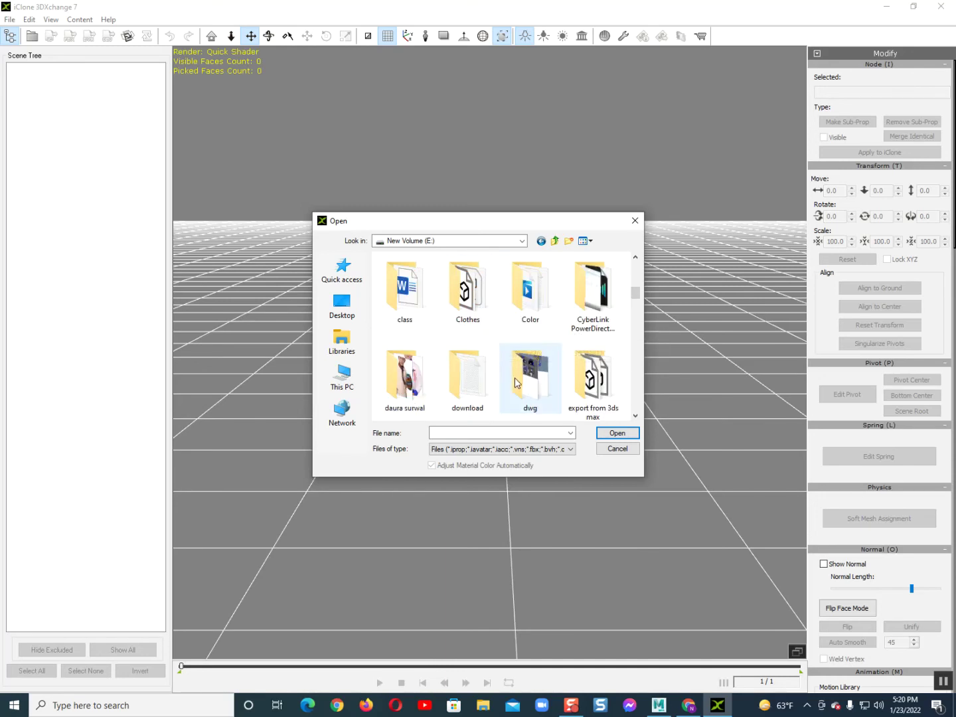
{"action": "scroll", "coordinate": [528, 361], "scroll_direction": "down", "scroll_amount": 1}
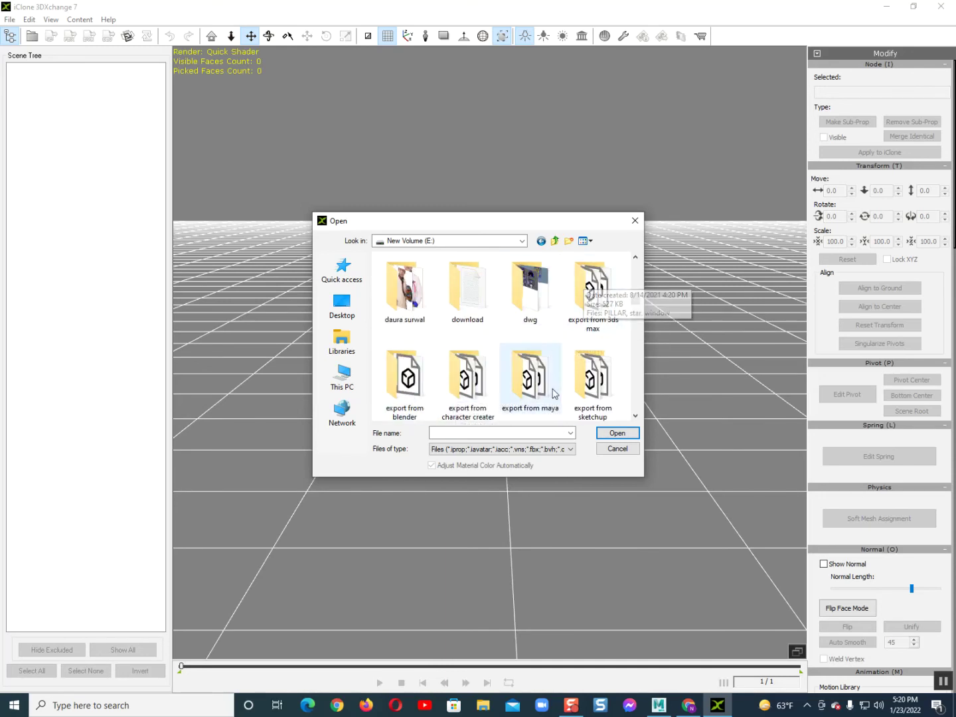
{"action": "double_click", "coordinate": [529, 378]}
Select the mobile phone FBX and open it for import
{"action": "scroll", "coordinate": [439, 318], "scroll_direction": "down", "scroll_amount": 2}
{"action": "scroll", "coordinate": [427, 313], "scroll_direction": "down", "scroll_amount": 1}
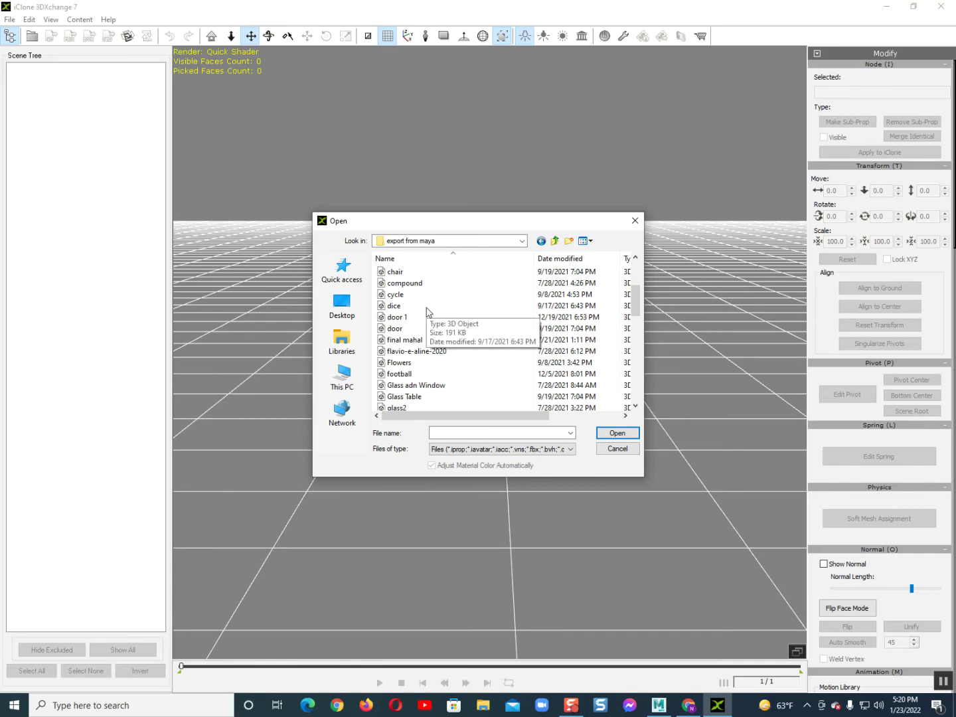
{"action": "scroll", "coordinate": [427, 313], "scroll_direction": "down", "scroll_amount": 2}
{"action": "scroll", "coordinate": [427, 312], "scroll_direction": "down", "scroll_amount": 1}
{"action": "scroll", "coordinate": [426, 315], "scroll_direction": "down", "scroll_amount": 2}
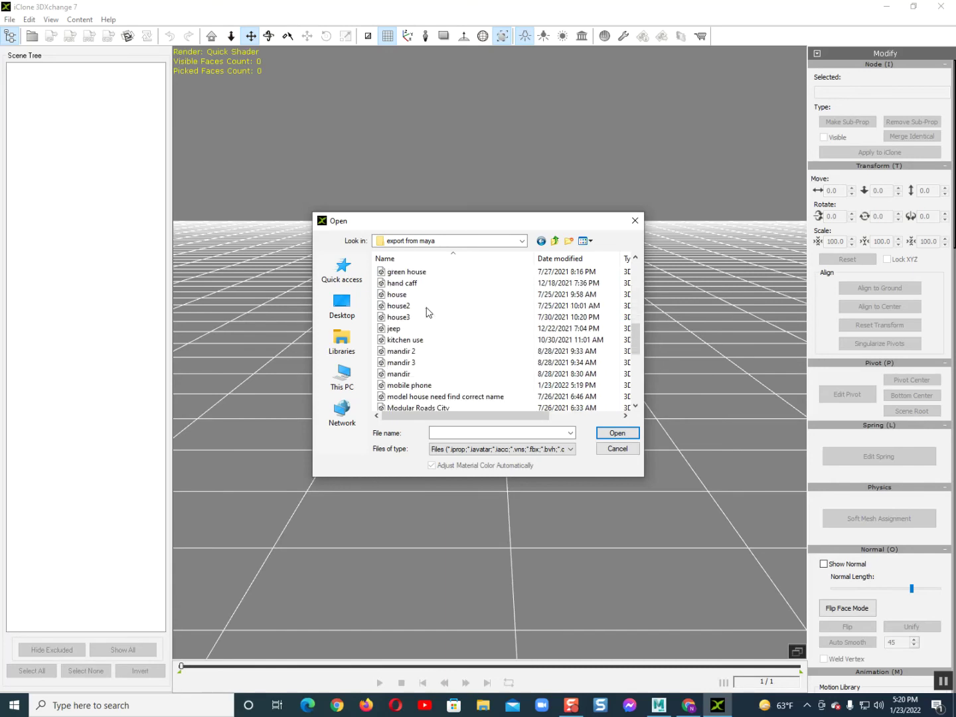
{"action": "scroll", "coordinate": [424, 329], "scroll_direction": "down", "scroll_amount": 1}
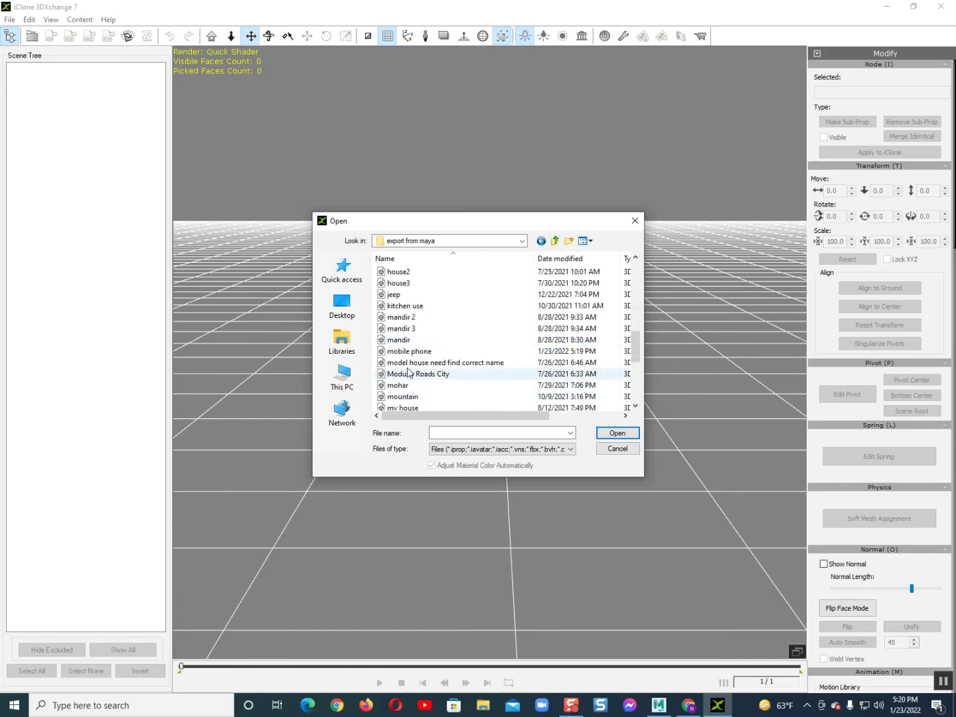
{"action": "left_click", "coordinate": [408, 352]}
{"action": "left_click", "coordinate": [602, 434]}
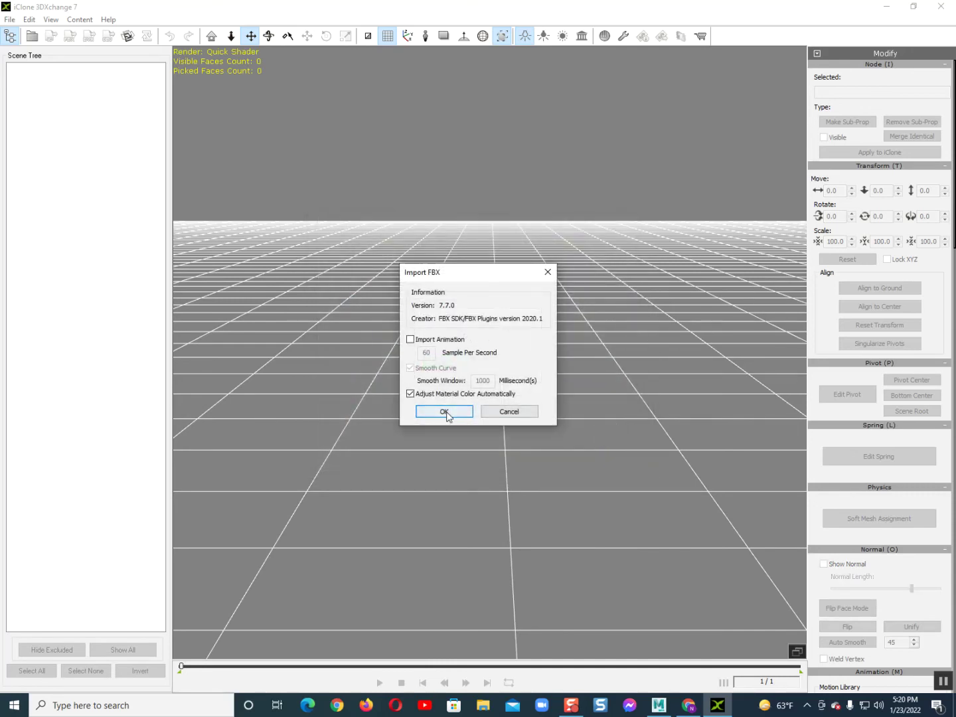
Accept the Import FBX options, then zoom and orbit around the phone to check its texture
{"action": "left_click", "coordinate": [445, 412]}
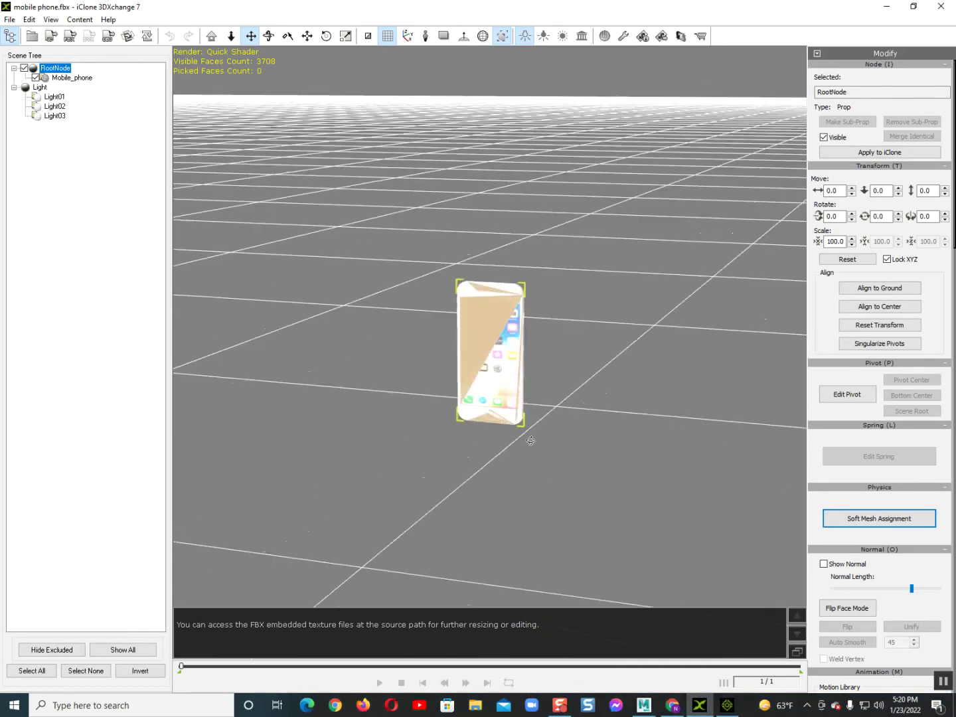
{"action": "scroll", "coordinate": [529, 438], "scroll_direction": "up", "scroll_amount": 5}
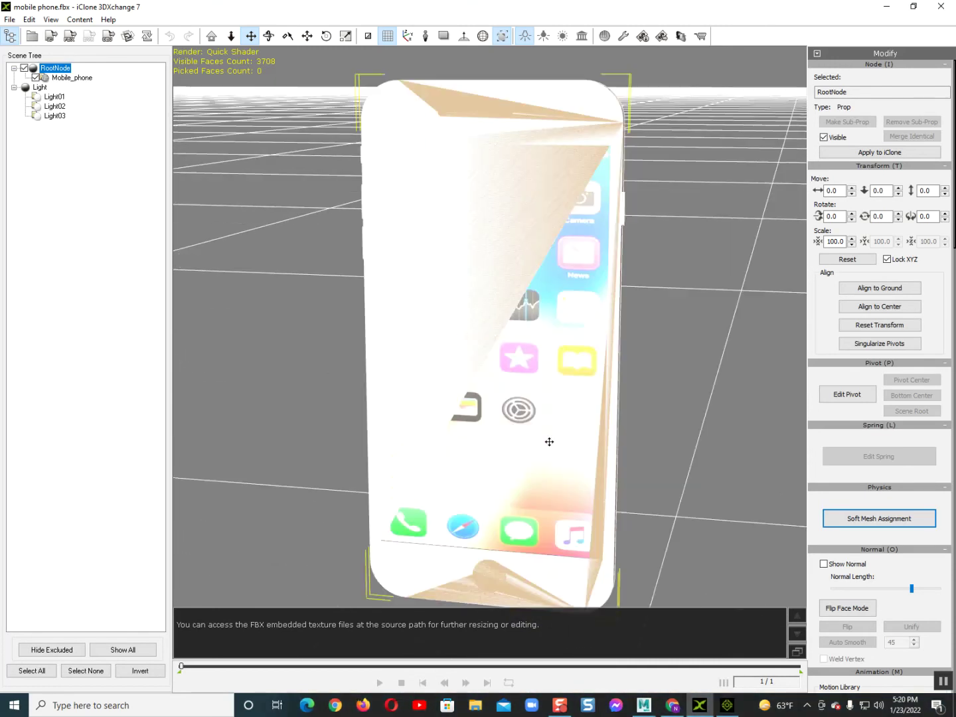
{"action": "mouse_move", "coordinate": [442, 425]}
{"action": "right_mouse_down"}
{"action": "mouse_move", "coordinate": [740, 436]}
{"action": "mouse_move", "coordinate": [555, 455]}
{"action": "mouse_move", "coordinate": [511, 405]}
{"action": "mouse_move", "coordinate": [309, 485]}
{"action": "mouse_move", "coordinate": [563, 476]}
{"action": "mouse_move", "coordinate": [412, 432]}
{"action": "mouse_move", "coordinate": [487, 444]}
{"action": "mouse_move", "coordinate": [613, 412]}
{"action": "mouse_move", "coordinate": [305, 425]}
{"action": "mouse_move", "coordinate": [386, 438]}
{"action": "mouse_move", "coordinate": [436, 428]}
{"action": "right_mouse_up"}
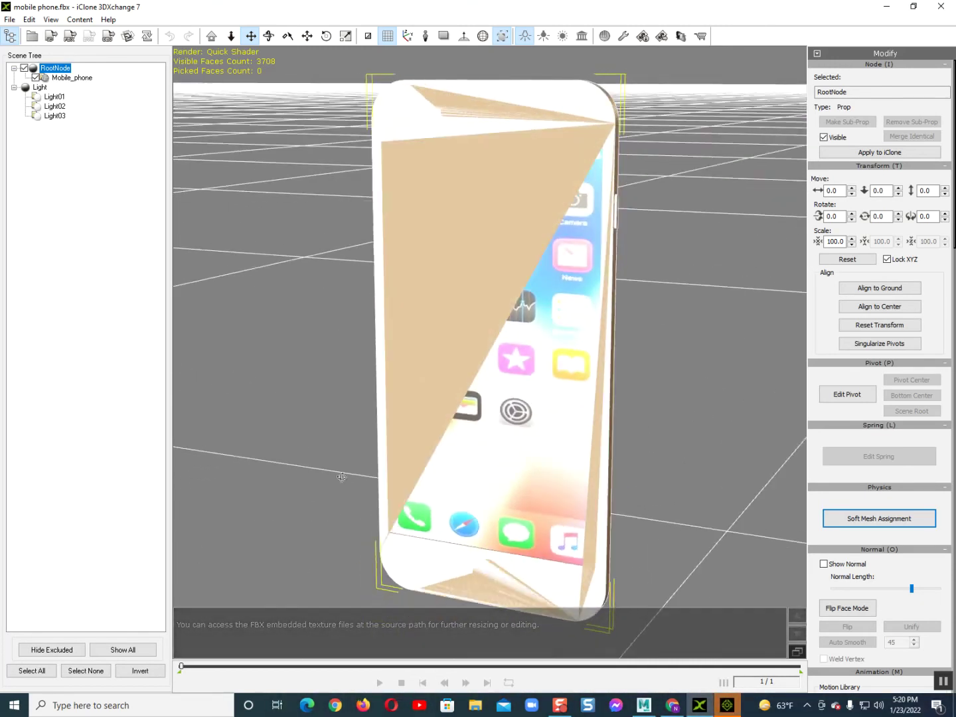
{"action": "scroll", "coordinate": [464, 426], "scroll_direction": "down", "scroll_amount": 5}
{"action": "mouse_move", "coordinate": [363, 434]}
{"action": "right_mouse_down"}
{"action": "mouse_move", "coordinate": [505, 432]}
{"action": "mouse_move", "coordinate": [369, 425]}
{"action": "mouse_move", "coordinate": [517, 418]}
{"action": "mouse_move", "coordinate": [318, 397]}
{"action": "mouse_move", "coordinate": [460, 398]}
{"action": "mouse_move", "coordinate": [450, 376]}
{"action": "right_mouse_up"}
{"action": "scroll", "coordinate": [466, 398], "scroll_direction": "up", "scroll_amount": 5}
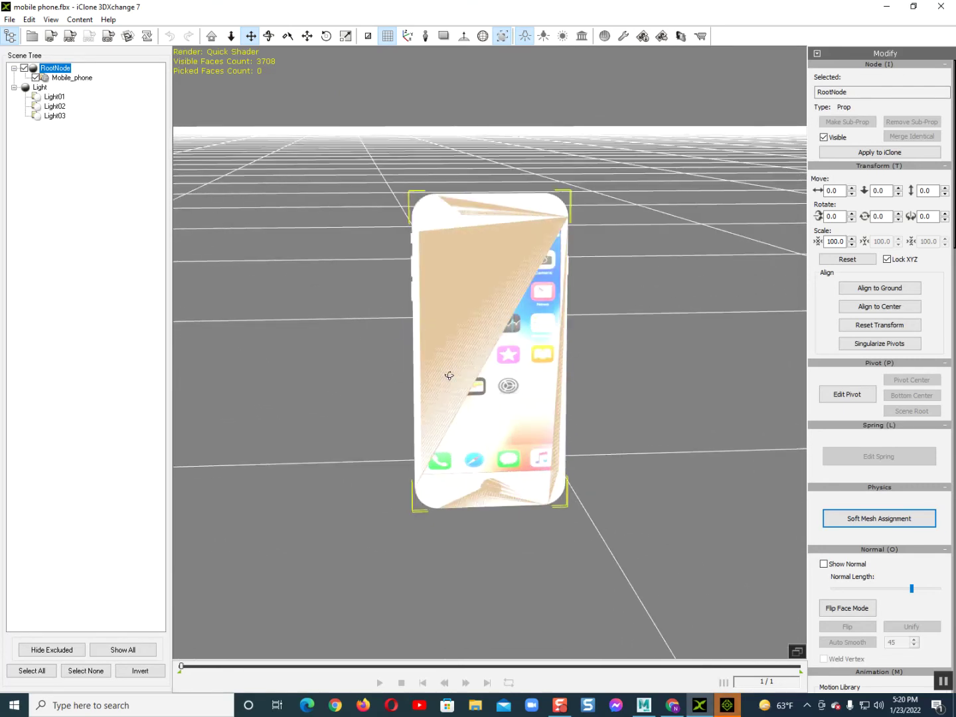
{"action": "right_click_drag", "start_coordinate": [377, 372], "coordinate": [558, 385]}
{"action": "right_click_drag", "start_coordinate": [317, 367], "coordinate": [426, 398]}
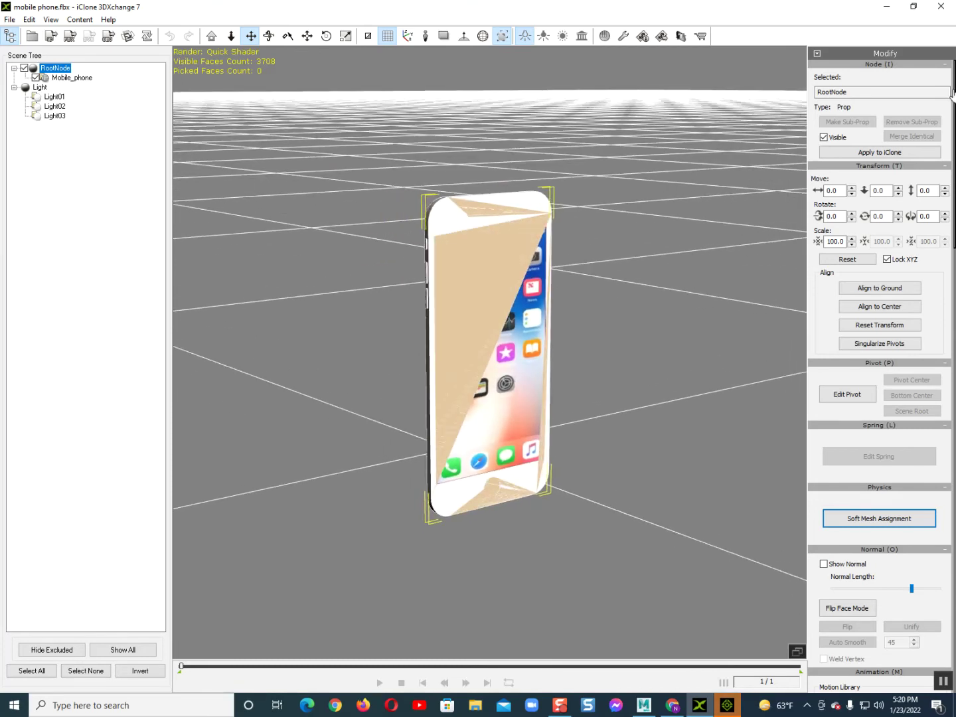
Send the phone to iClone 7, declining the sign-up offer, then apply it again from 3DXchange
{"action": "left_click", "coordinate": [880, 152]}
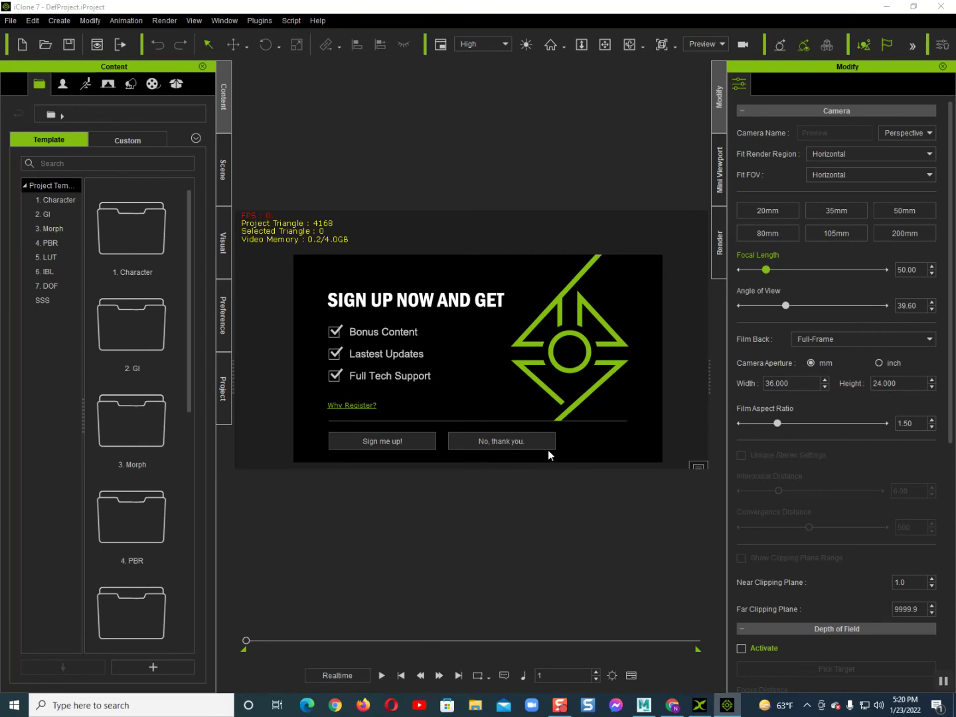
{"action": "left_click", "coordinate": [547, 445]}
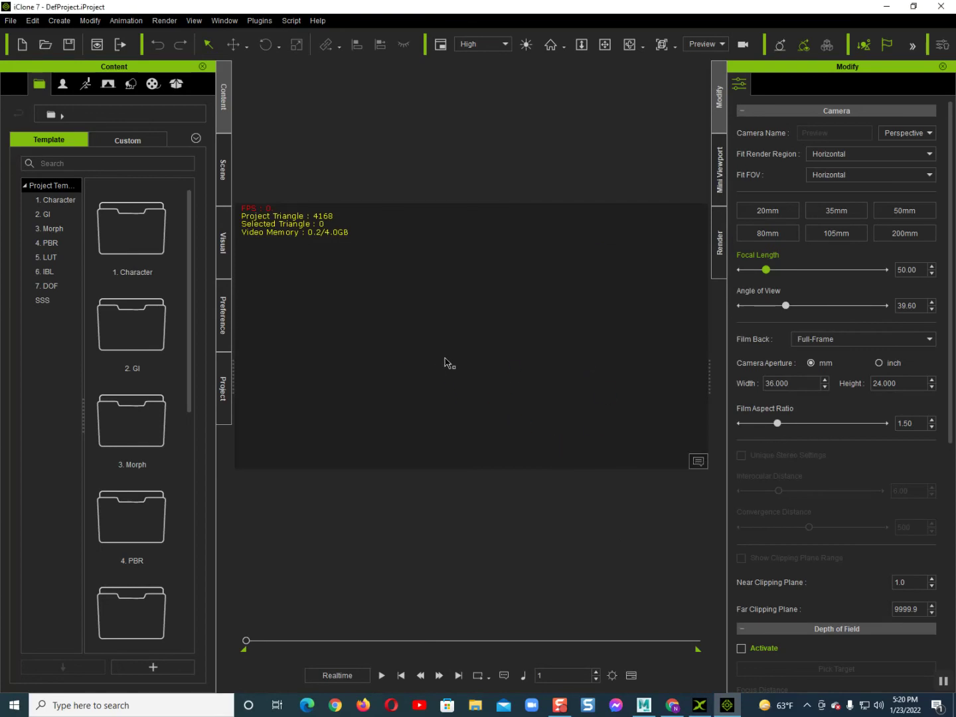
{"action": "left_click", "coordinate": [697, 704]}
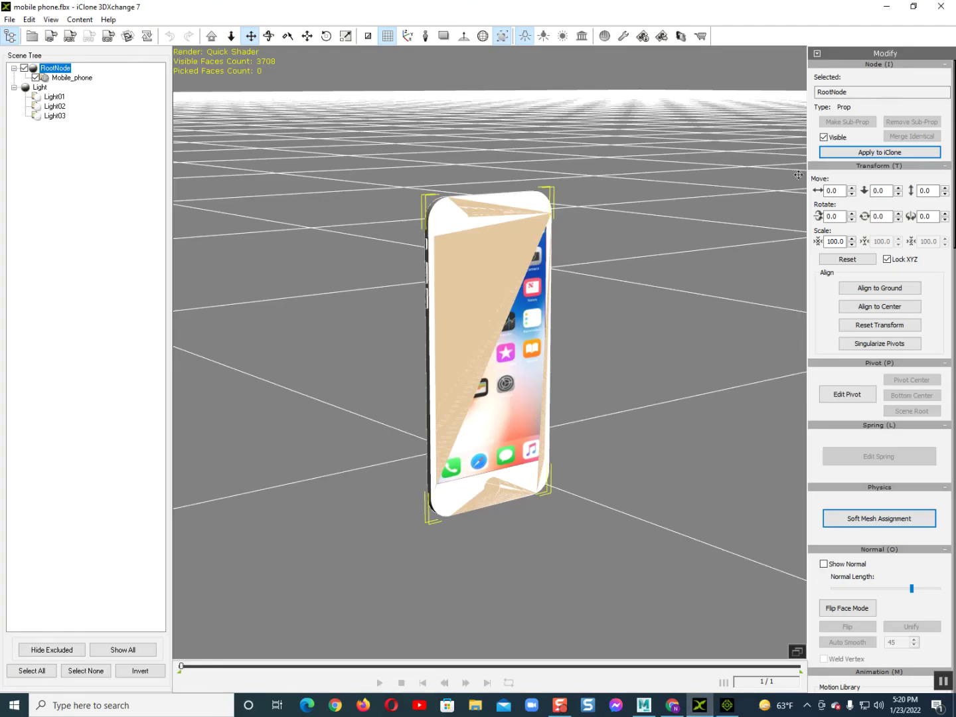
{"action": "left_click", "coordinate": [726, 703]}
Zoom to the phone and check its Material List, selecting phong1 to see the screen texture
{"action": "scroll", "coordinate": [456, 408], "scroll_direction": "up", "scroll_amount": 5}
{"action": "scroll", "coordinate": [448, 395], "scroll_direction": "up", "scroll_amount": 1}
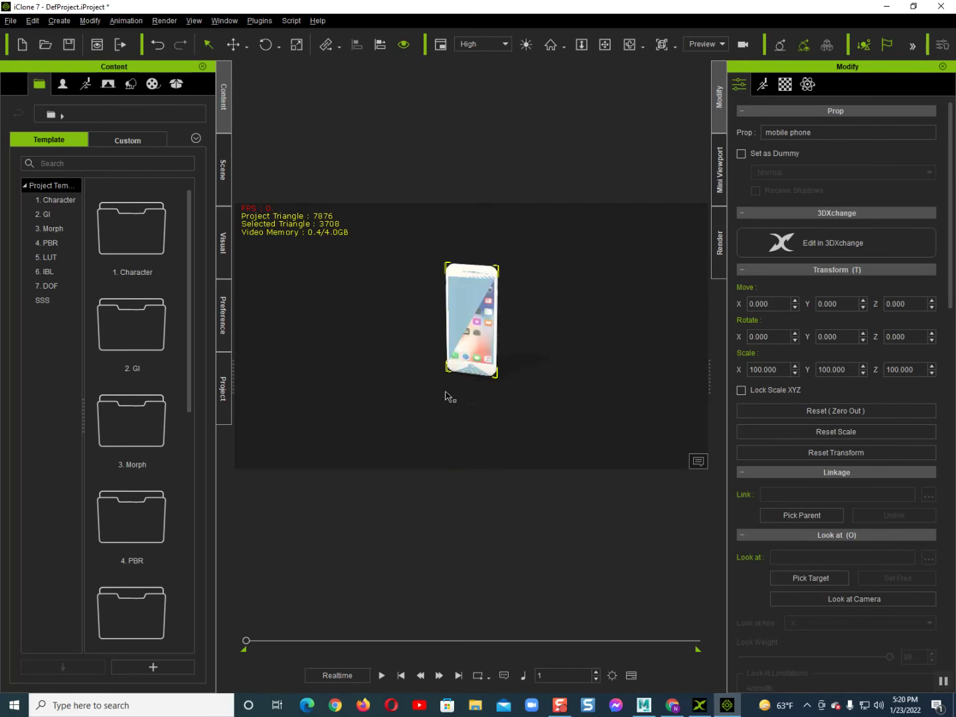
{"action": "scroll", "coordinate": [465, 391], "scroll_direction": "up", "scroll_amount": 2}
{"action": "scroll", "coordinate": [553, 379], "scroll_direction": "up", "scroll_amount": 2}
{"action": "scroll", "coordinate": [531, 357], "scroll_direction": "up", "scroll_amount": 1}
{"action": "scroll", "coordinate": [531, 357], "scroll_direction": "down", "scroll_amount": 2}
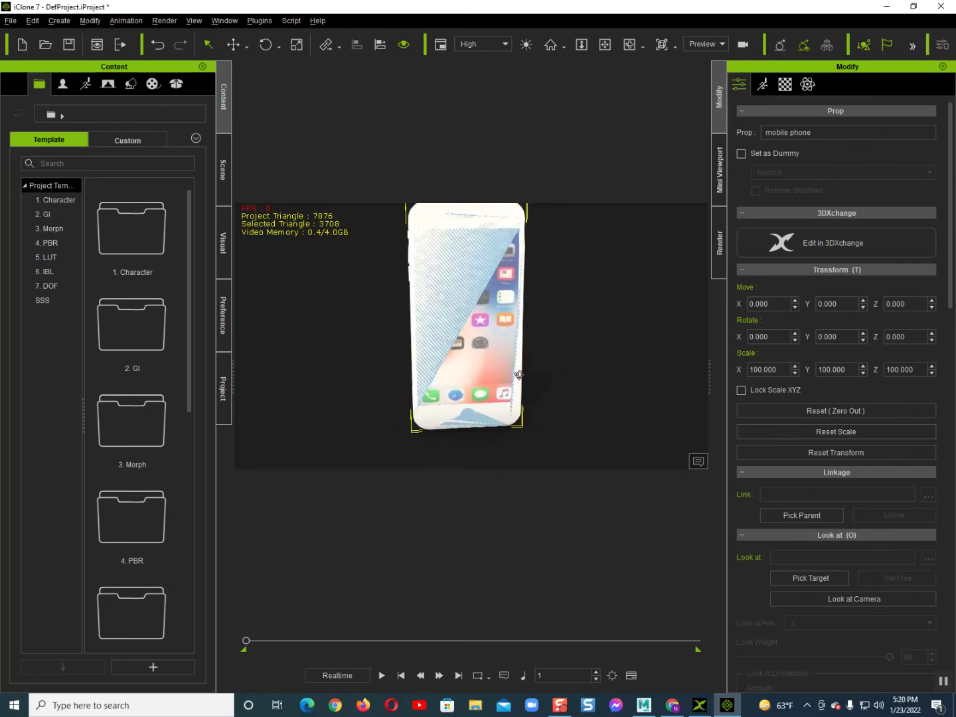
{"action": "left_click", "coordinate": [785, 84]}
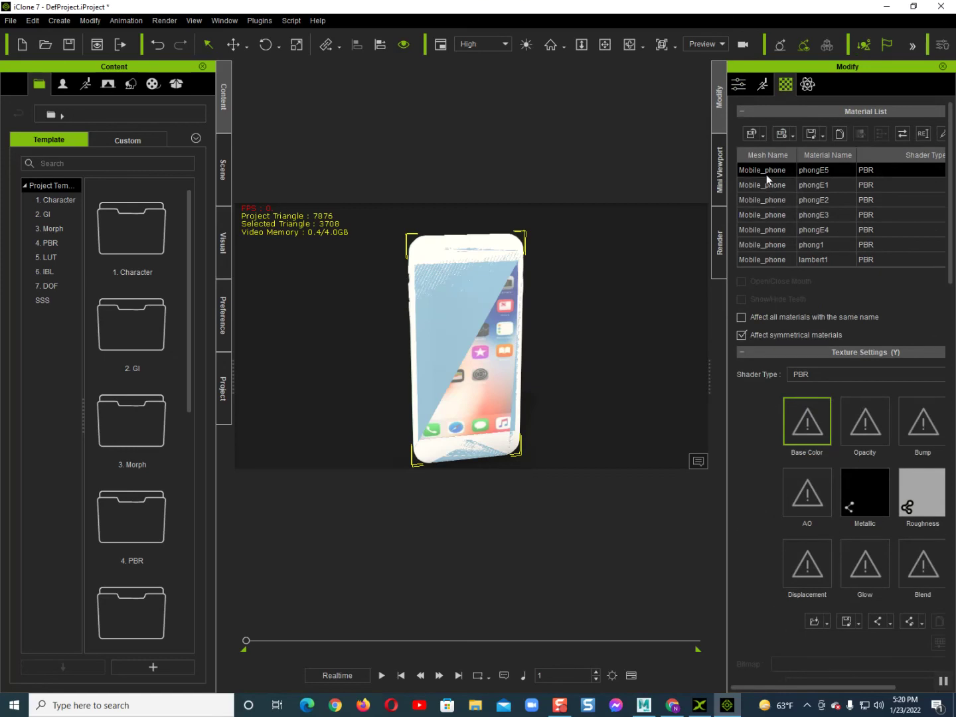
{"action": "left_click", "coordinate": [766, 198]}
{"action": "left_click", "coordinate": [758, 229]}
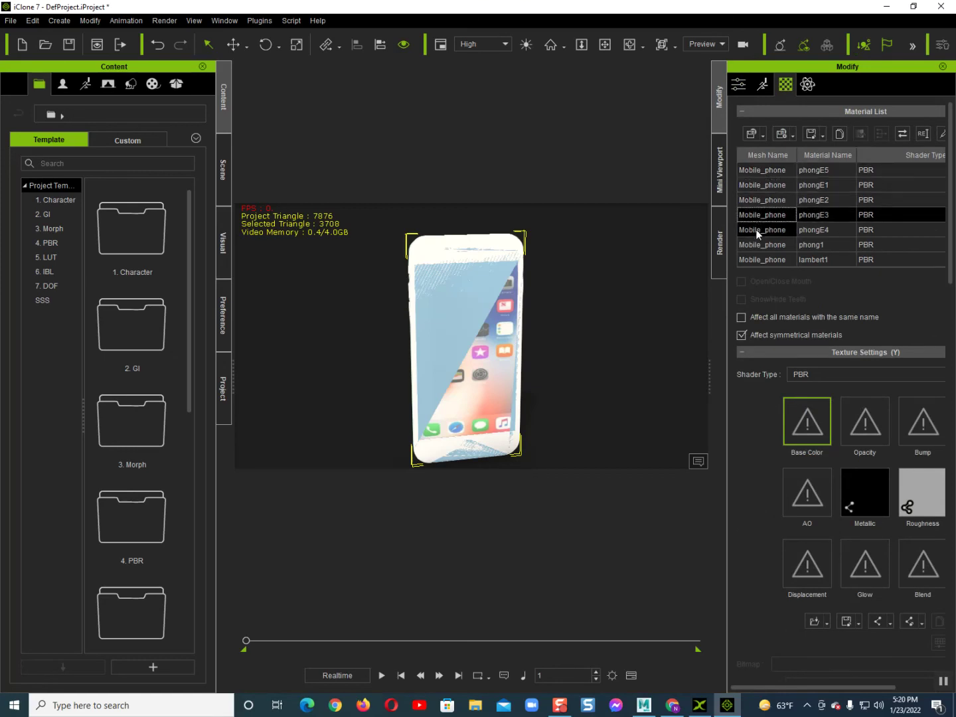
{"action": "left_click", "coordinate": [757, 244]}
Orbit to the front, delete the phone prop, and close iClone 7 and 3DXchange
{"action": "scroll", "coordinate": [773, 413], "scroll_direction": "down", "scroll_amount": 3}
{"action": "scroll", "coordinate": [770, 415], "scroll_direction": "down", "scroll_amount": 2}
{"action": "left_click_drag", "start_coordinate": [798, 687], "coordinate": [863, 641]}
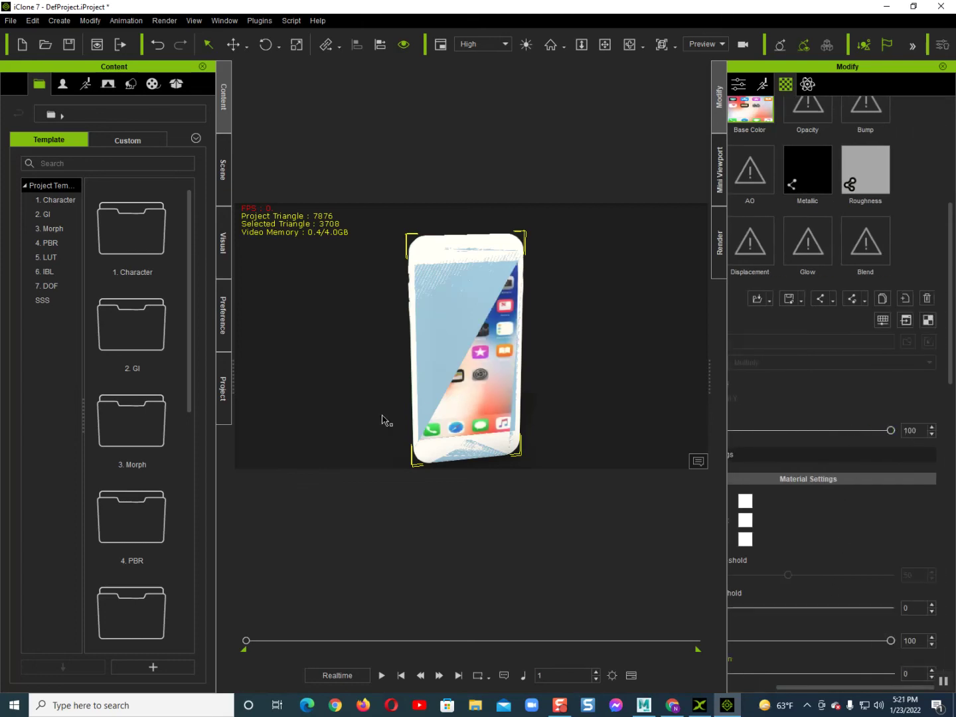
{"action": "right_click_drag", "start_coordinate": [377, 424], "coordinate": [409, 375]}
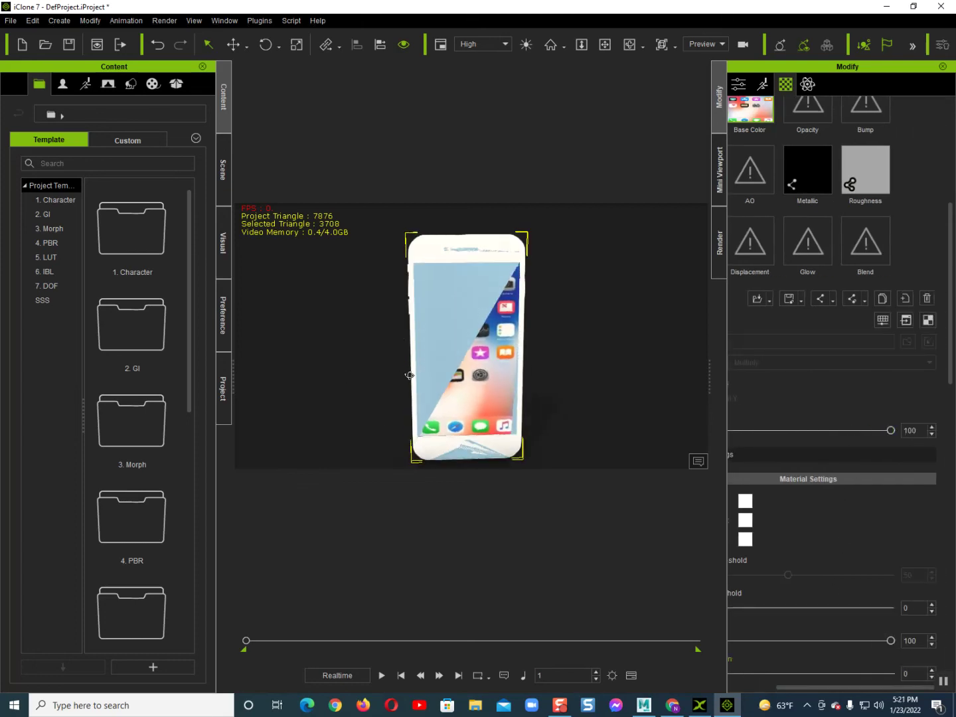
{"action": "key", "text": "Delete"}
{"action": "left_click", "coordinate": [942, 6]}
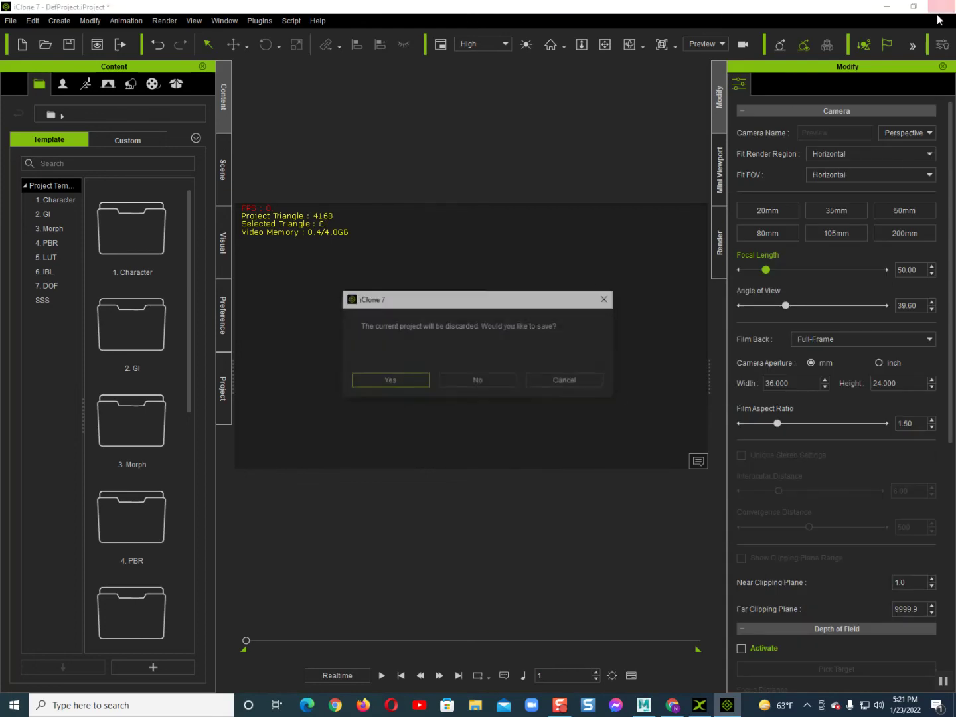
{"action": "left_click", "coordinate": [468, 390]}
{"action": "left_click", "coordinate": [943, 6]}
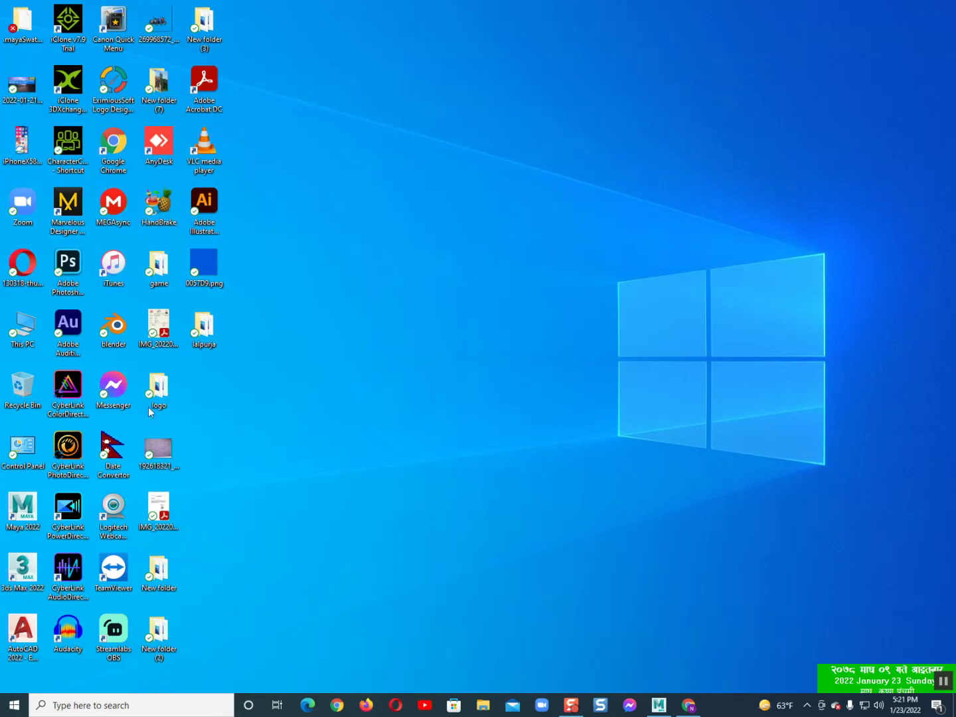
{"action": "left_click", "coordinate": [114, 326]}
Launch Blender, close the splash, and delete the default camera, cube and light
{"action": "key", "text": "Return"}
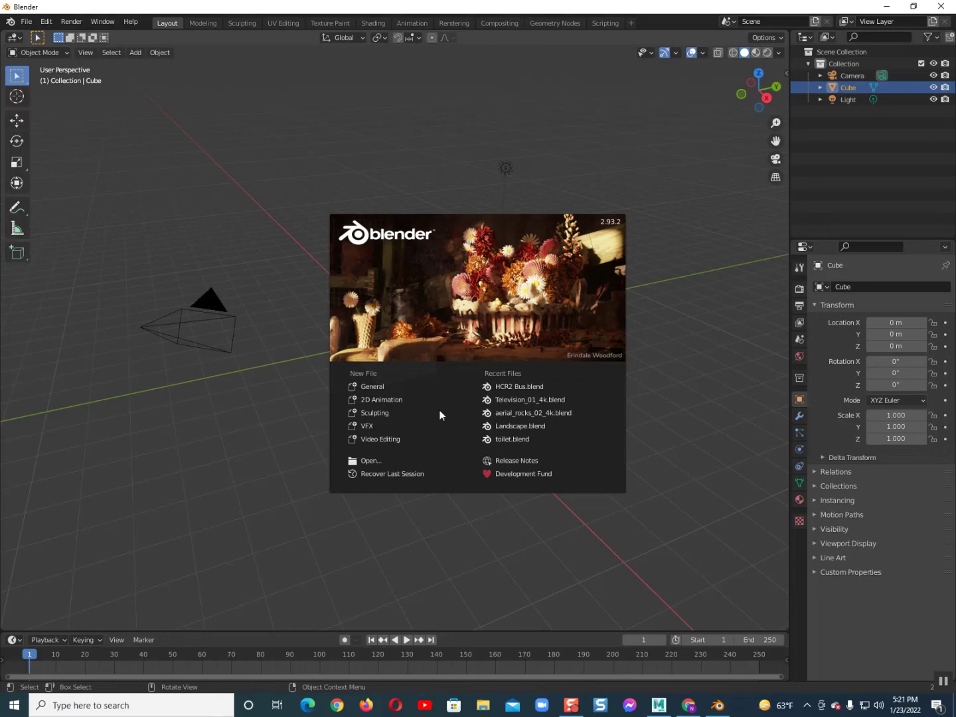
{"action": "left_click", "coordinate": [449, 273]}
{"action": "left_click_drag", "start_coordinate": [104, 192], "coordinate": [672, 601], "text": "ctrl"}
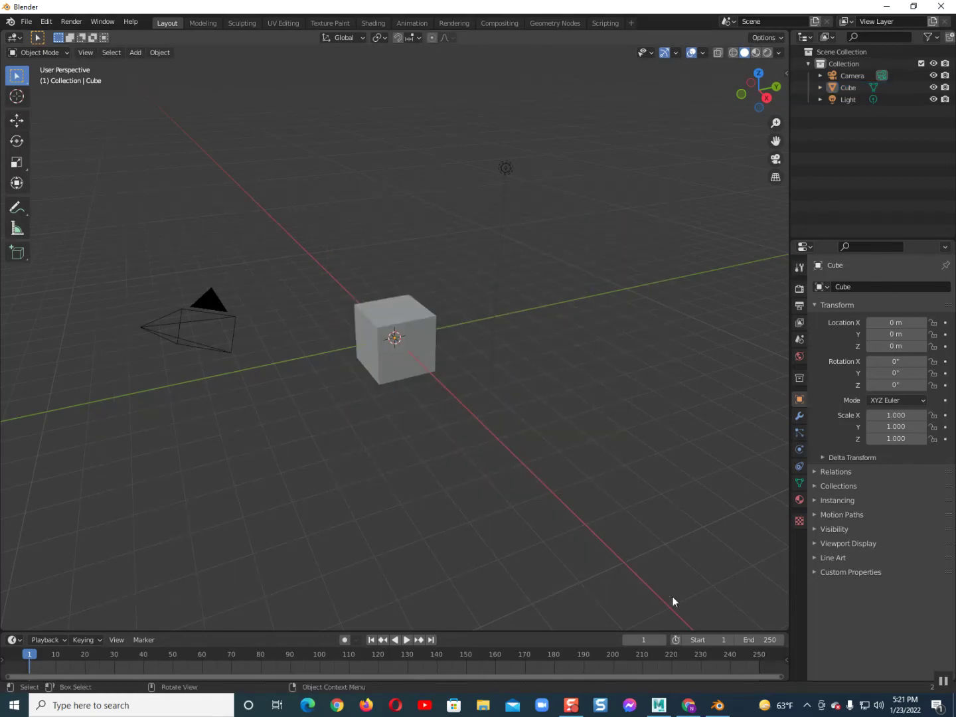
{"action": "left_click_drag", "start_coordinate": [155, 132], "coordinate": [559, 452]}
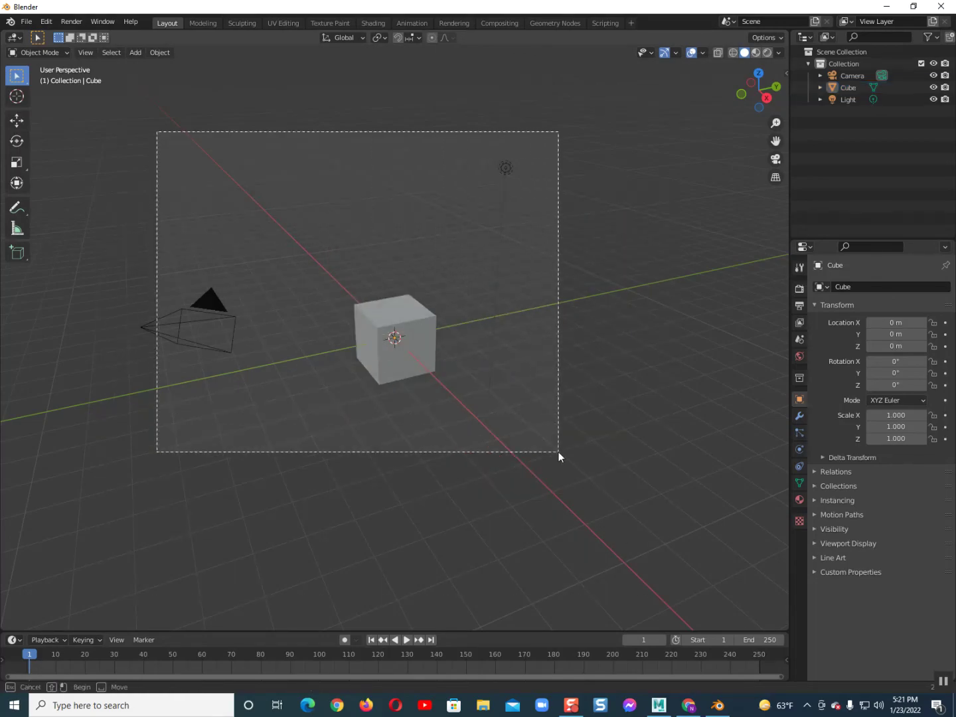
{"action": "key", "text": "Delete"}
{"action": "mouse_move", "coordinate": [421, 330]}
{"action": "middle_mouse_down"}
{"action": "mouse_move", "coordinate": [366, 392]}
{"action": "mouse_move", "coordinate": [318, 303]}
{"action": "middle_mouse_up"}
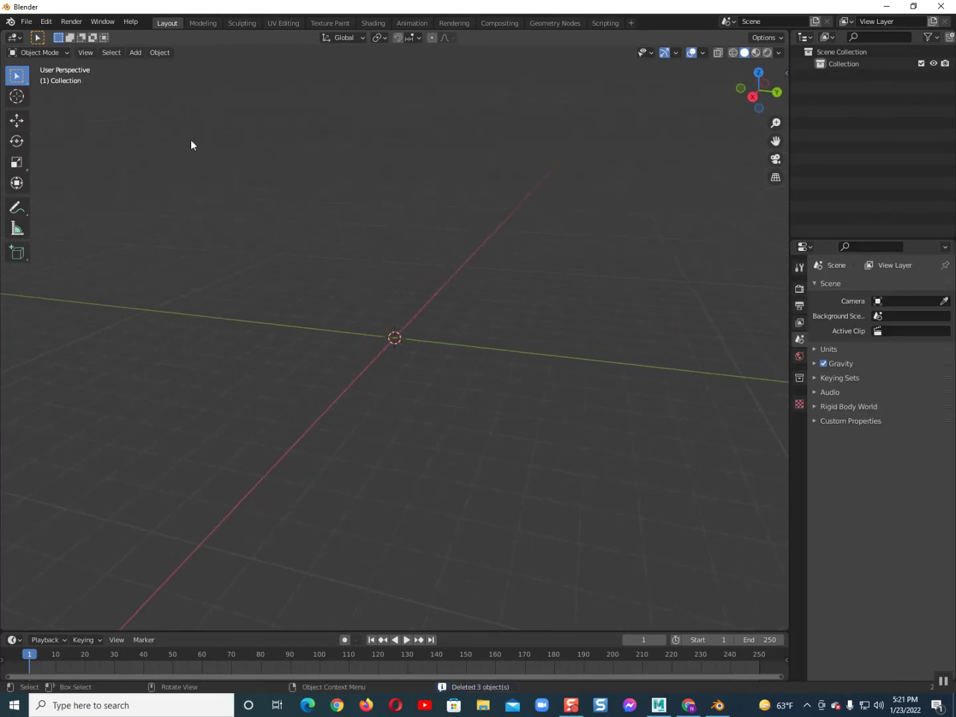
{"action": "left_click", "coordinate": [27, 21]}
{"action": "mouse_move", "coordinate": [45, 181]}
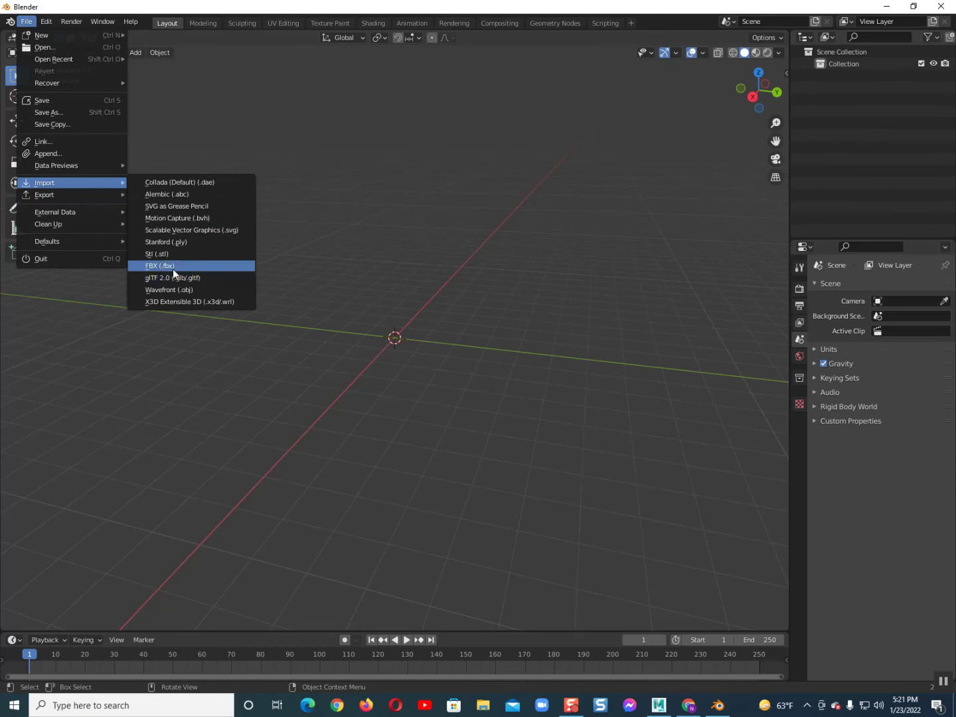
Import mobile phone.fbx from E:\export from maya into the Blender scene as FBX
{"action": "left_click", "coordinate": [166, 266]}
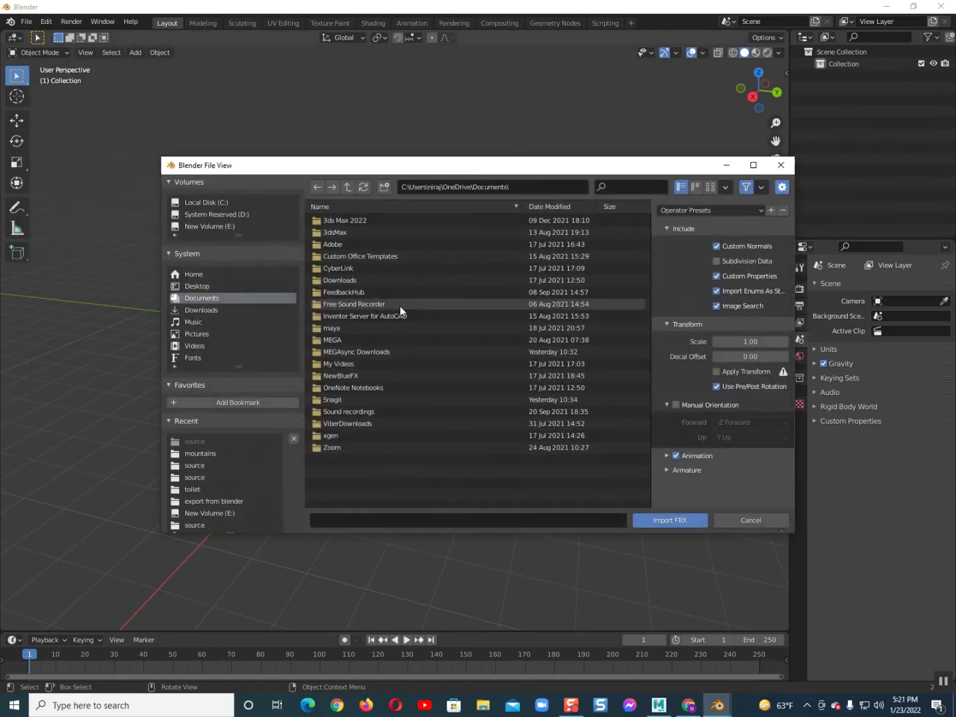
{"action": "left_click", "coordinate": [213, 227]}
{"action": "left_click", "coordinate": [401, 423]}
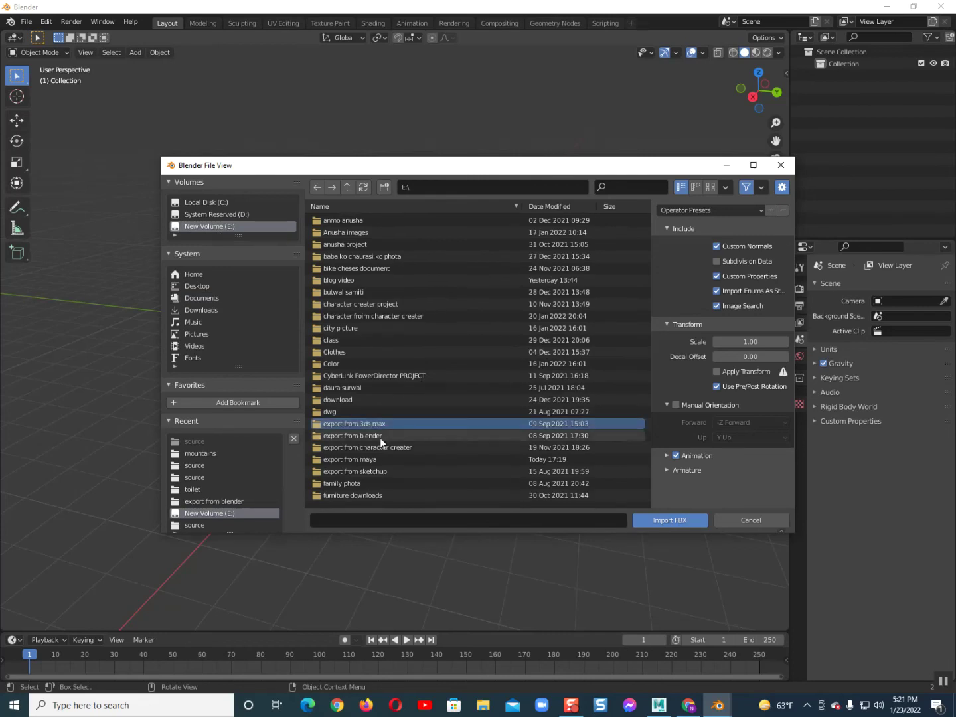
{"action": "double_click", "coordinate": [372, 458]}
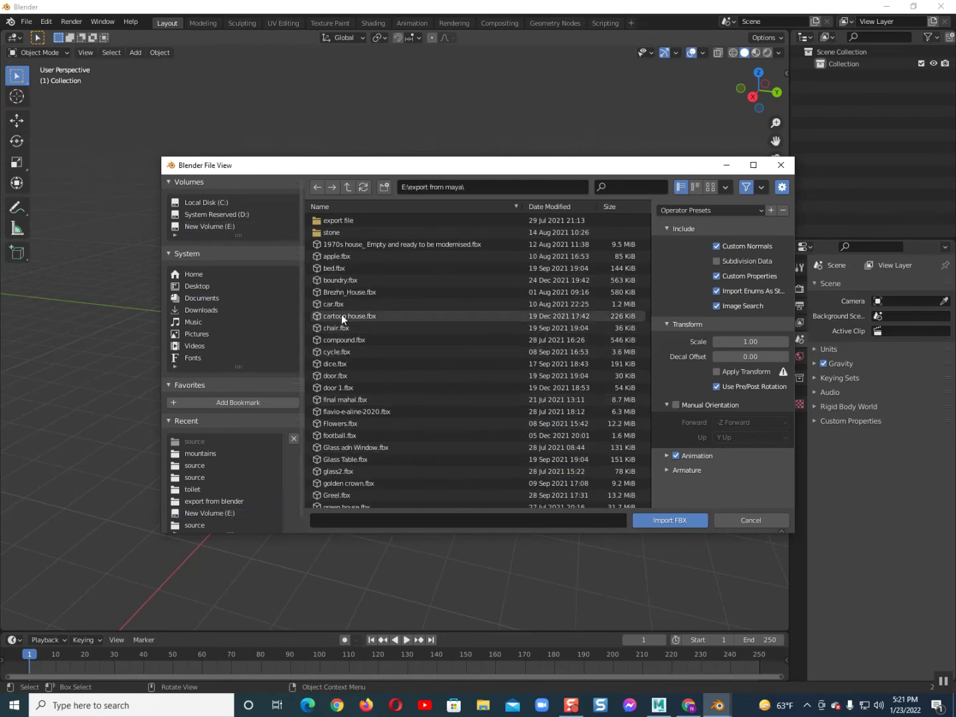
{"action": "scroll", "coordinate": [355, 457], "scroll_direction": "down", "scroll_amount": 1}
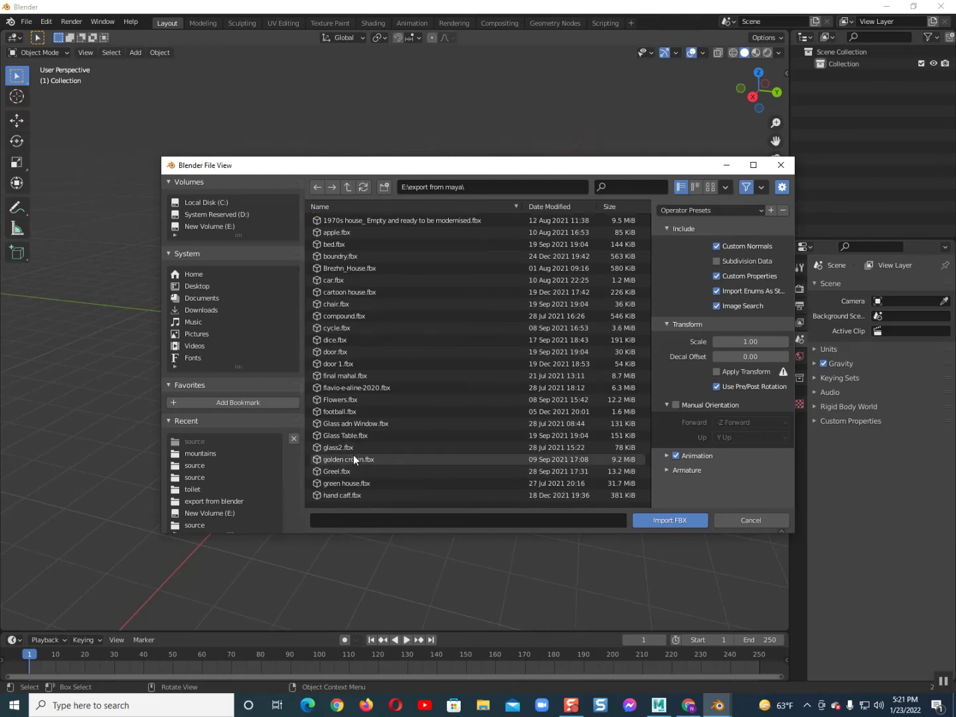
{"action": "scroll", "coordinate": [353, 457], "scroll_direction": "down", "scroll_amount": 1}
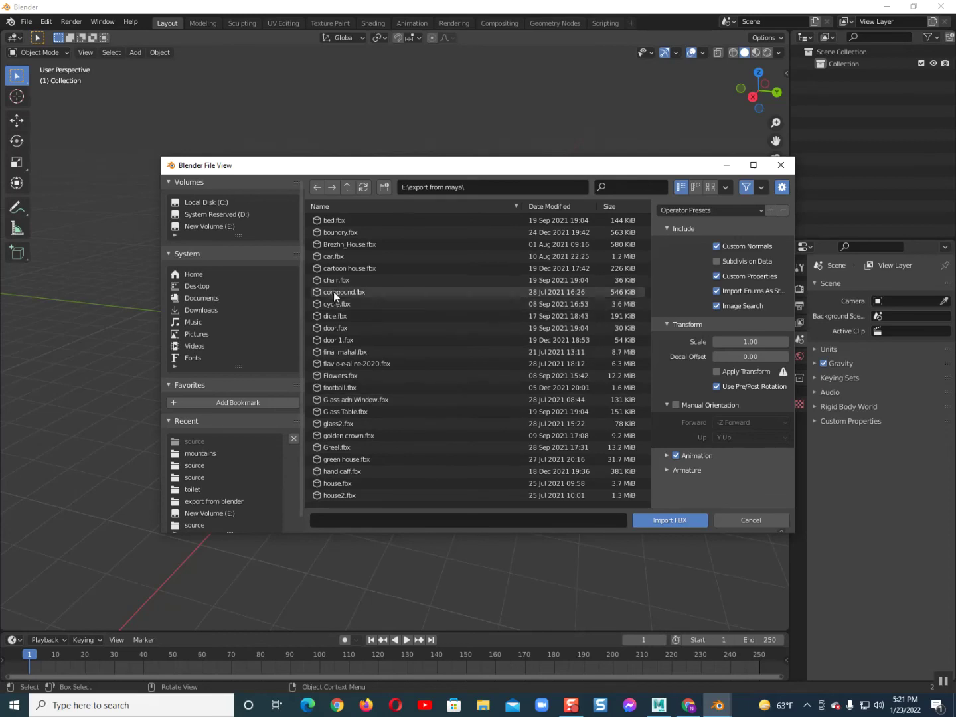
{"action": "scroll", "coordinate": [369, 470], "scroll_direction": "down", "scroll_amount": 2}
{"action": "scroll", "coordinate": [368, 469], "scroll_direction": "down", "scroll_amount": 2}
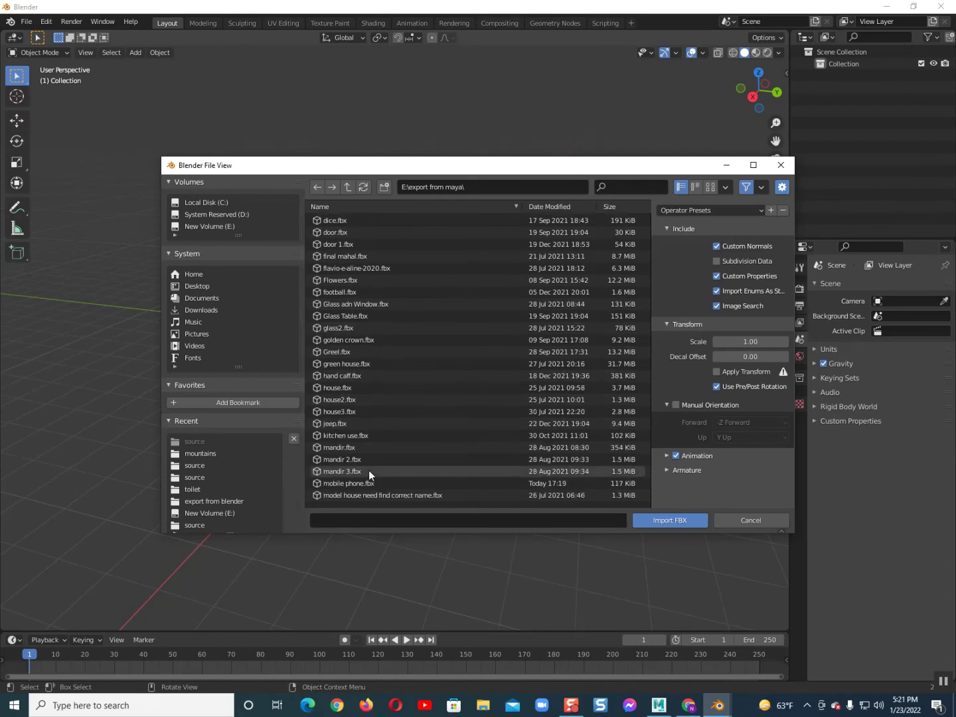
{"action": "left_click", "coordinate": [367, 472]}
{"action": "double_click", "coordinate": [368, 477]}
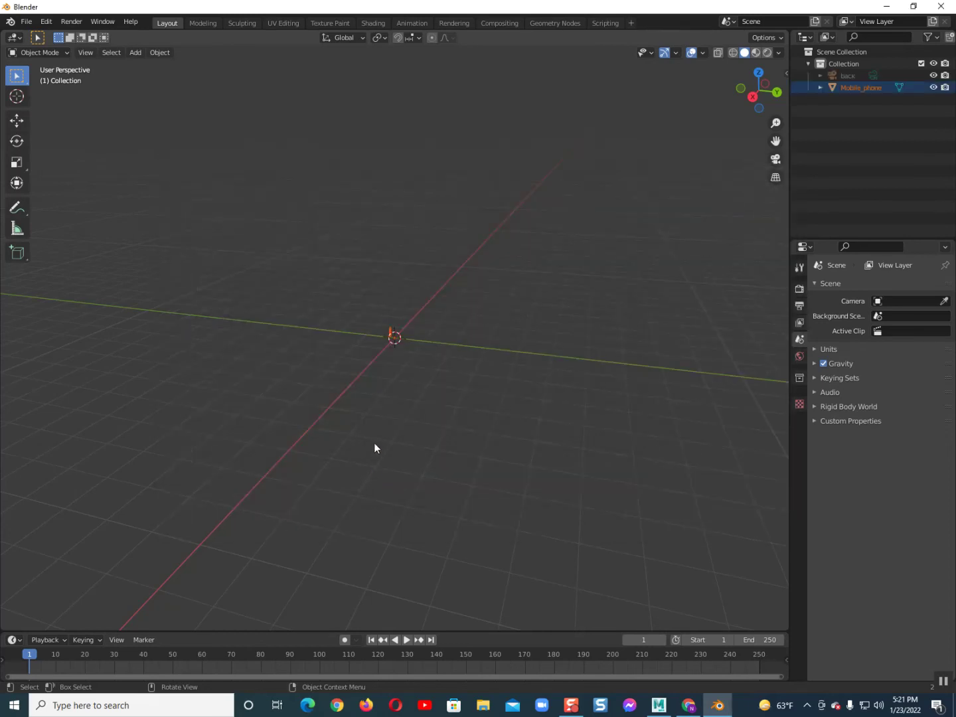
Orbit to inspect the plain-grey phone, then quit Blender choosing Don't Save
{"action": "mouse_move", "coordinate": [372, 386]}
{"action": "middle_mouse_down"}
{"action": "mouse_move", "coordinate": [364, 346]}
{"action": "mouse_move", "coordinate": [337, 351]}
{"action": "mouse_move", "coordinate": [441, 346]}
{"action": "mouse_move", "coordinate": [345, 359]}
{"action": "mouse_move", "coordinate": [415, 397]}
{"action": "mouse_move", "coordinate": [312, 401]}
{"action": "mouse_move", "coordinate": [264, 386]}
{"action": "mouse_move", "coordinate": [266, 332]}
{"action": "mouse_move", "coordinate": [391, 331]}
{"action": "mouse_move", "coordinate": [398, 303]}
{"action": "mouse_move", "coordinate": [362, 305]}
{"action": "mouse_move", "coordinate": [441, 277]}
{"action": "middle_mouse_up"}
{"action": "left_click", "coordinate": [941, 6]}
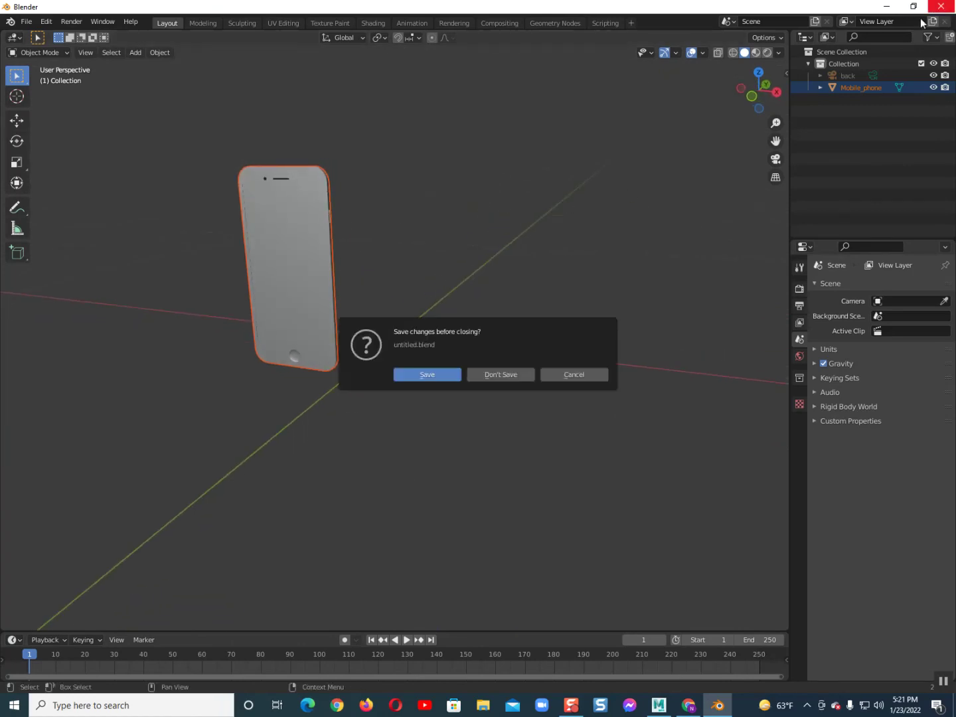
{"action": "left_click", "coordinate": [521, 374]}
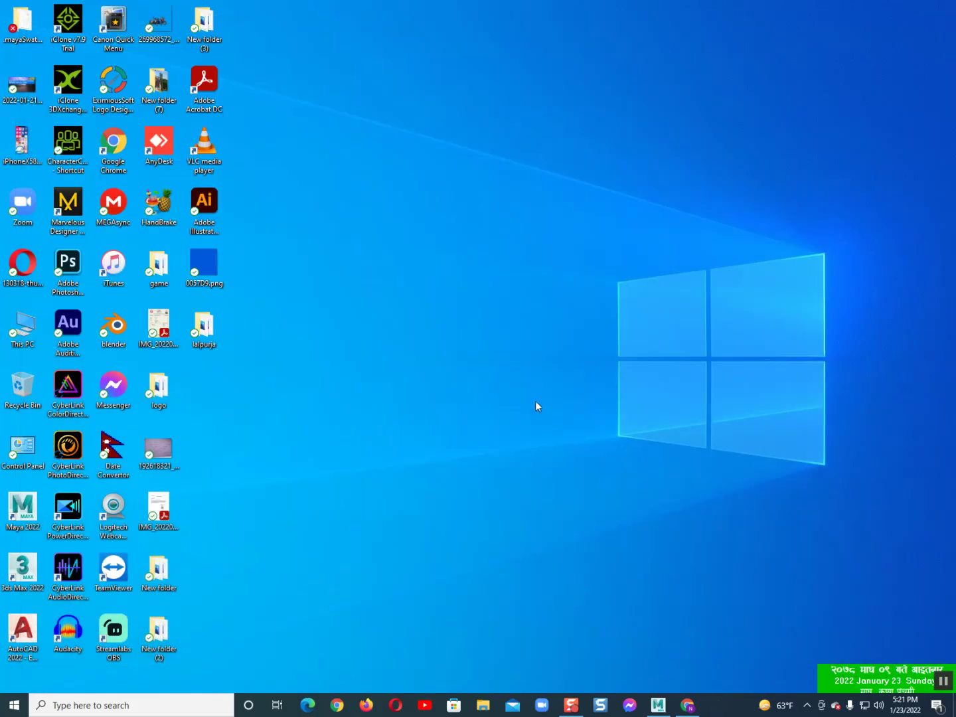
Restore the Maya window and briefly select then deselect the Mobile_phone model
{"action": "left_click", "coordinate": [659, 705]}
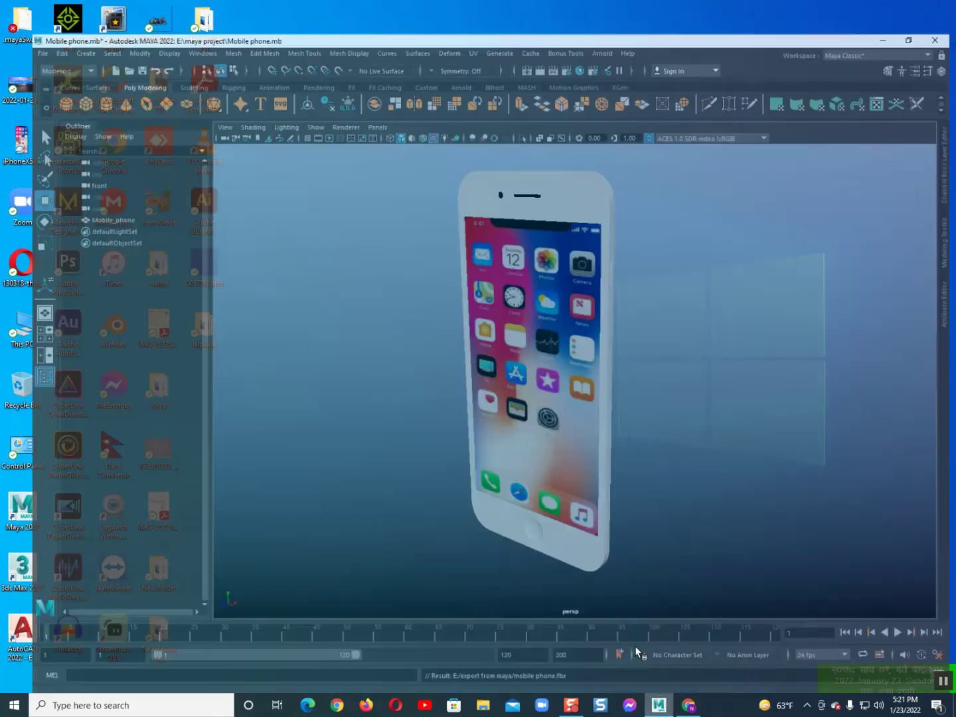
{"action": "left_click_drag", "start_coordinate": [352, 363], "coordinate": [458, 420]}
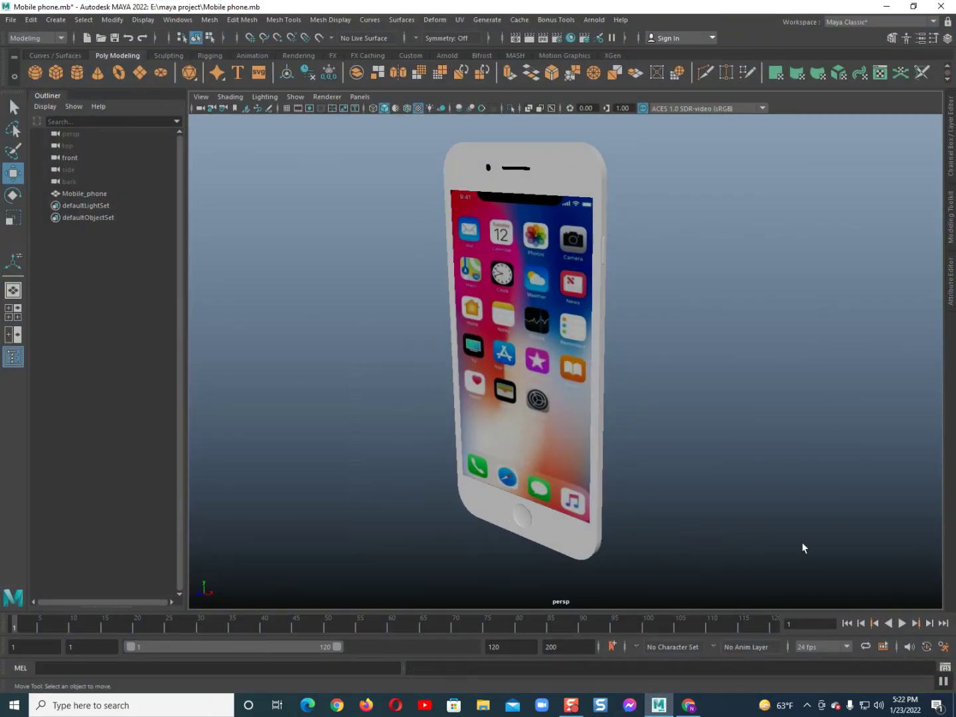
{"action": "left_click", "coordinate": [720, 442]}
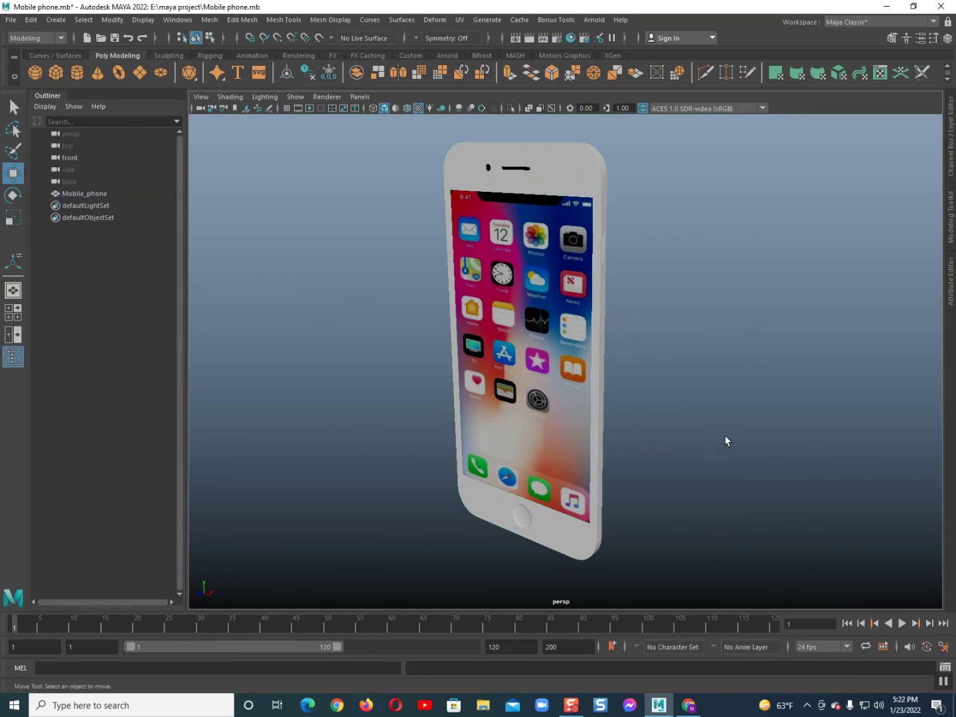